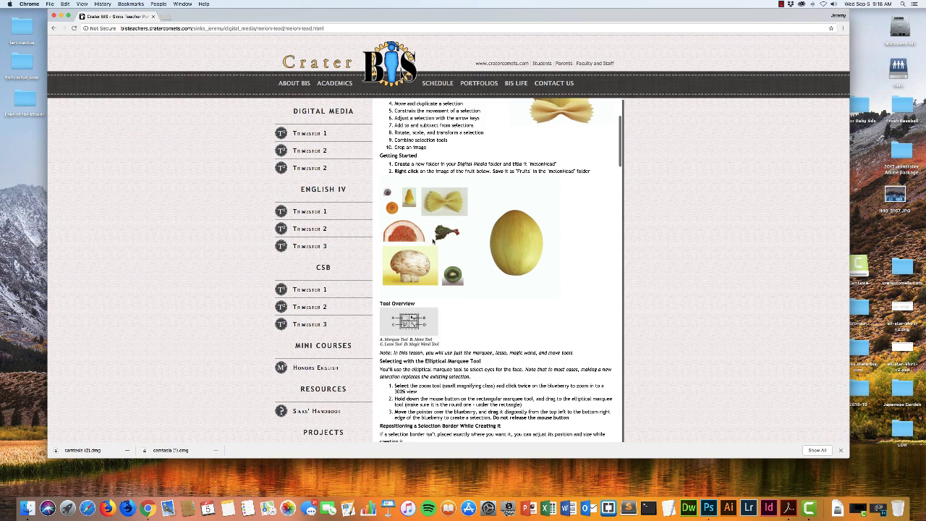
Step: Start saving the lesson page's fruit image as fruits, with the expanded save dialog set to the Desktop
scroll(532, 210, "up", 3)
scroll(454, 290, "down", 2)
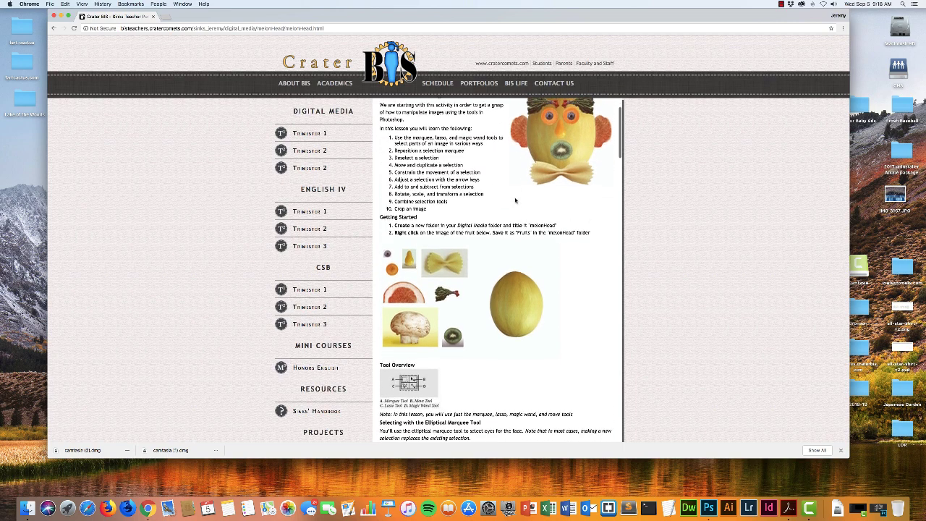
right_click(433, 285)
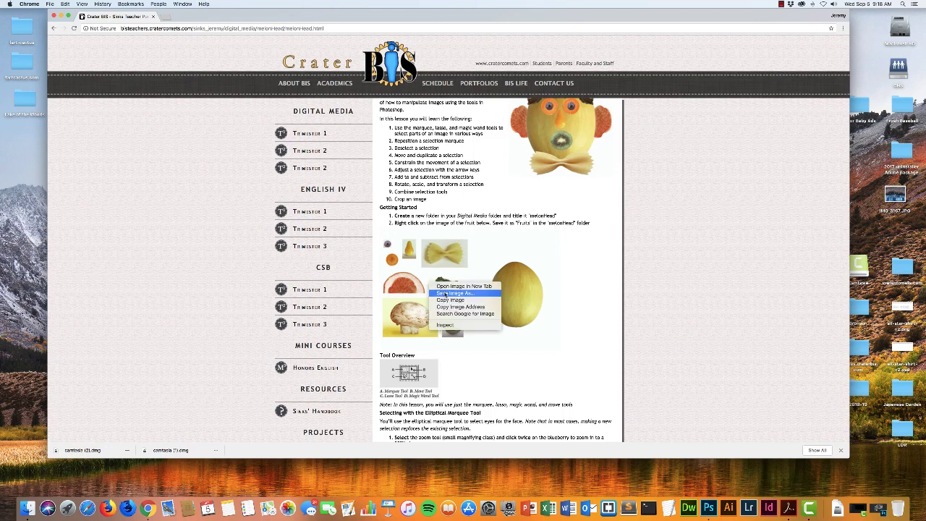
left_click(445, 294)
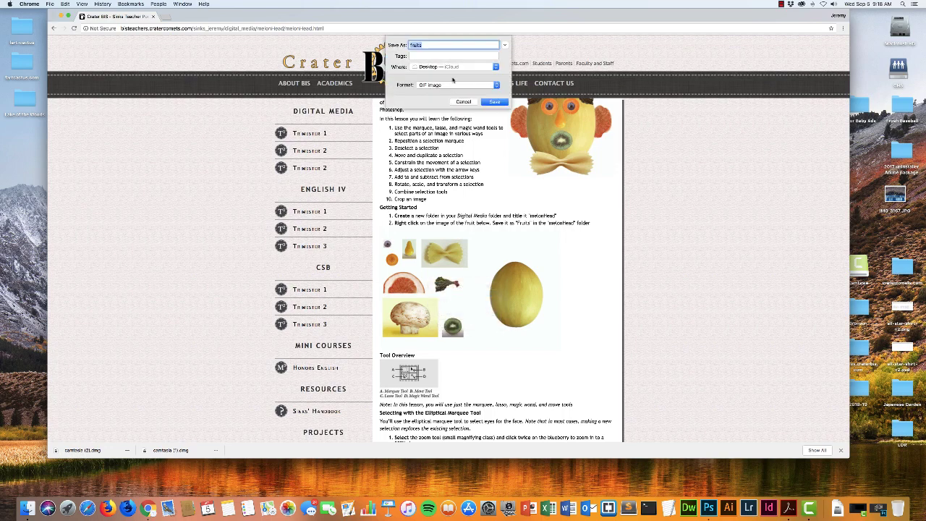
left_click(506, 46)
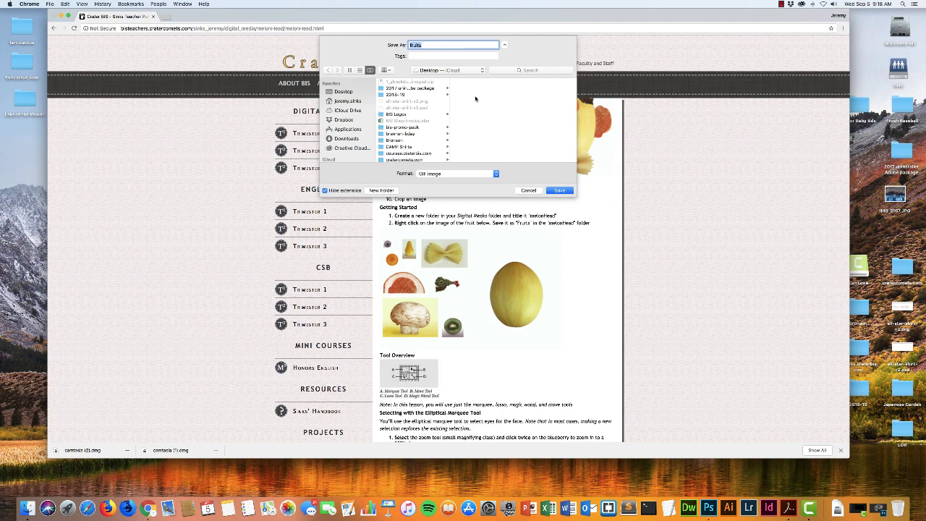
left_click(336, 93)
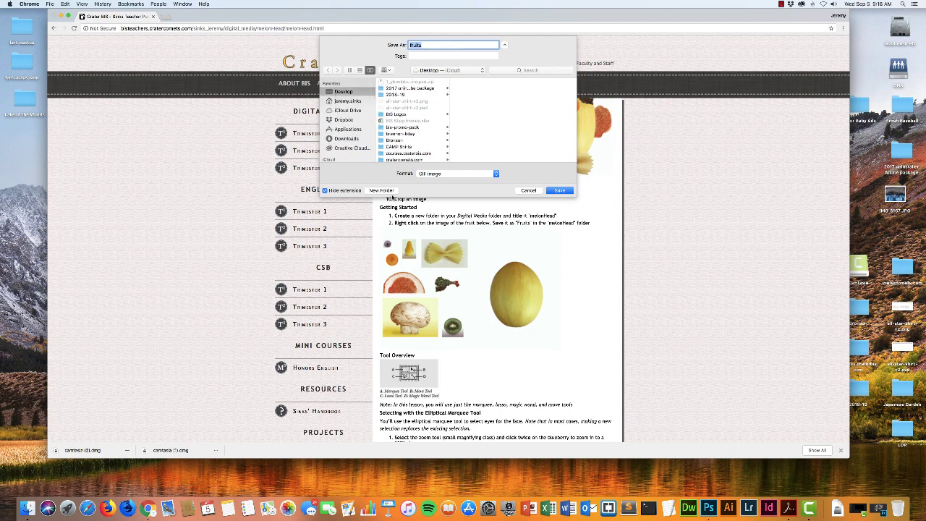
Step: Create a folder named melonhead on the Desktop and save the fruit image in it as a GIF
left_click(382, 191)
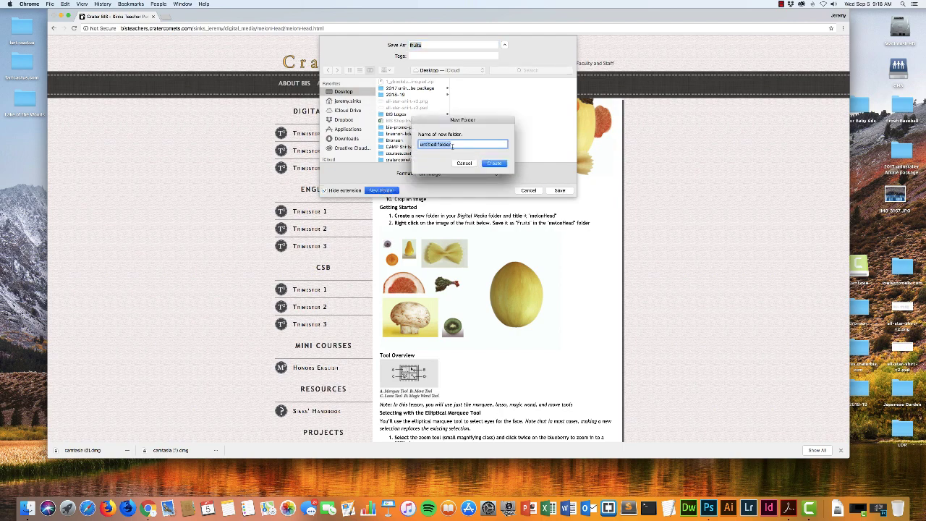
type("melno")
key("BackSpace")
key("BackSpace")
left_click(499, 163)
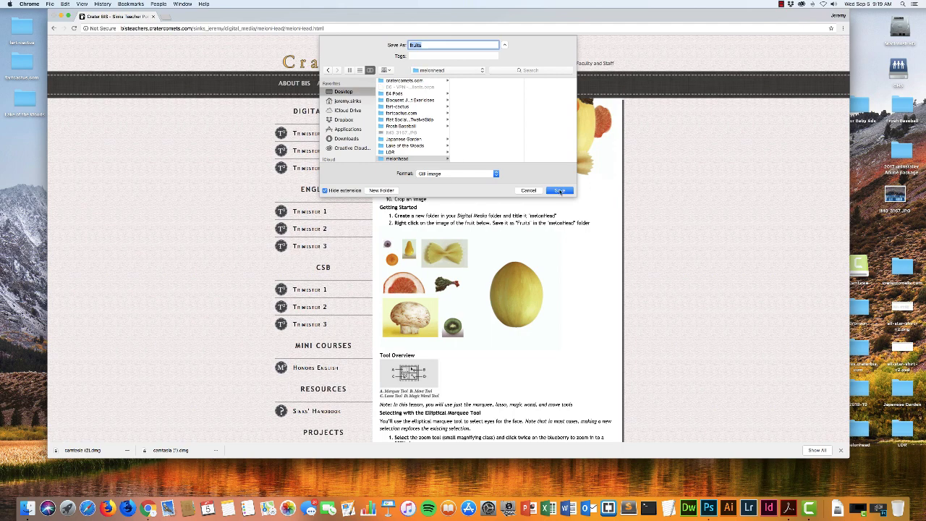
left_click(560, 190)
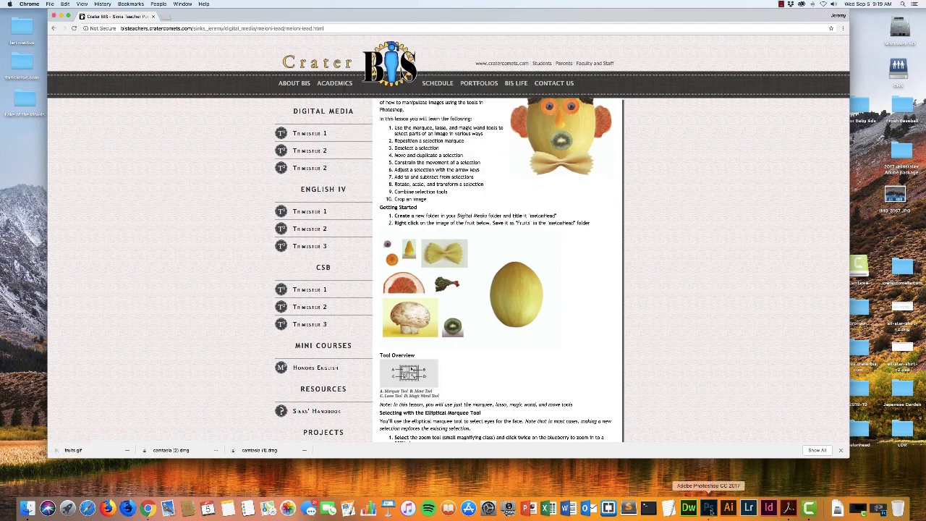
Step: Switch to Photoshop and open fruits.gif from the melonhead folder on the Desktop
left_click(710, 509)
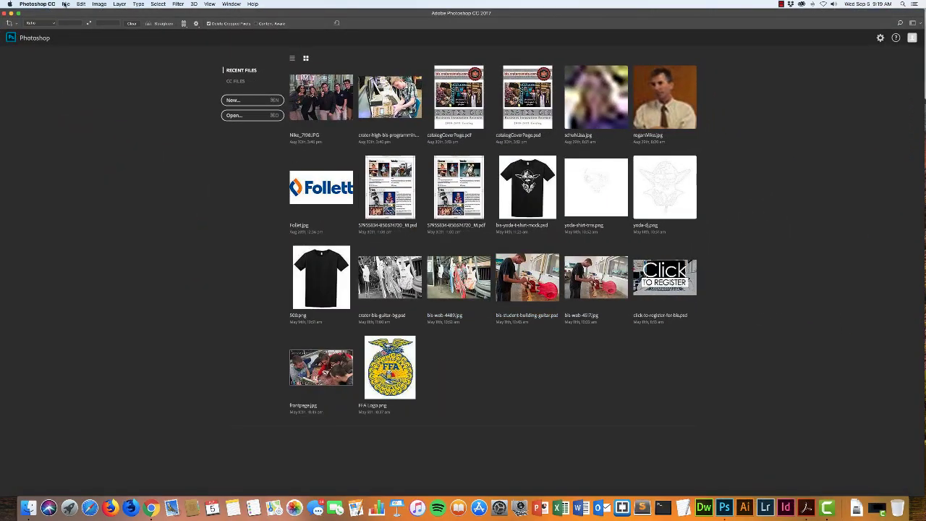
left_click(65, 5)
left_click(70, 19)
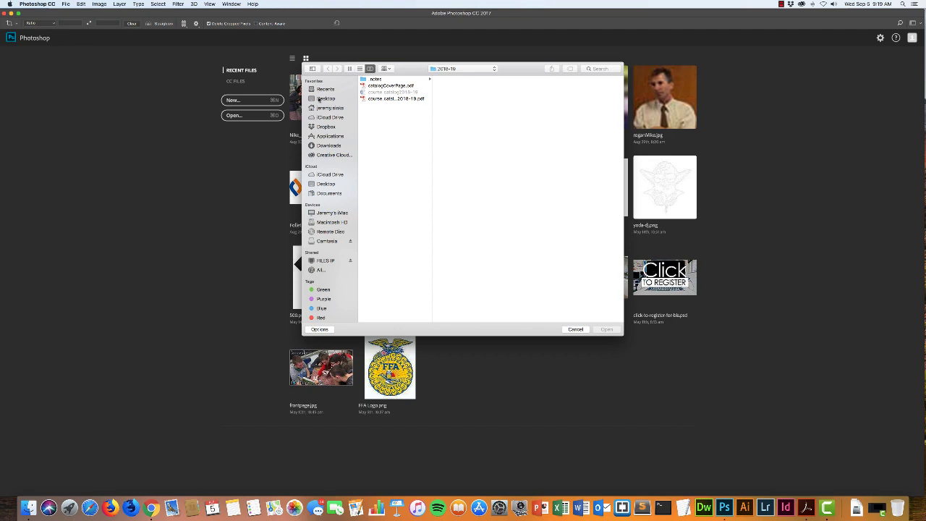
left_click(325, 98)
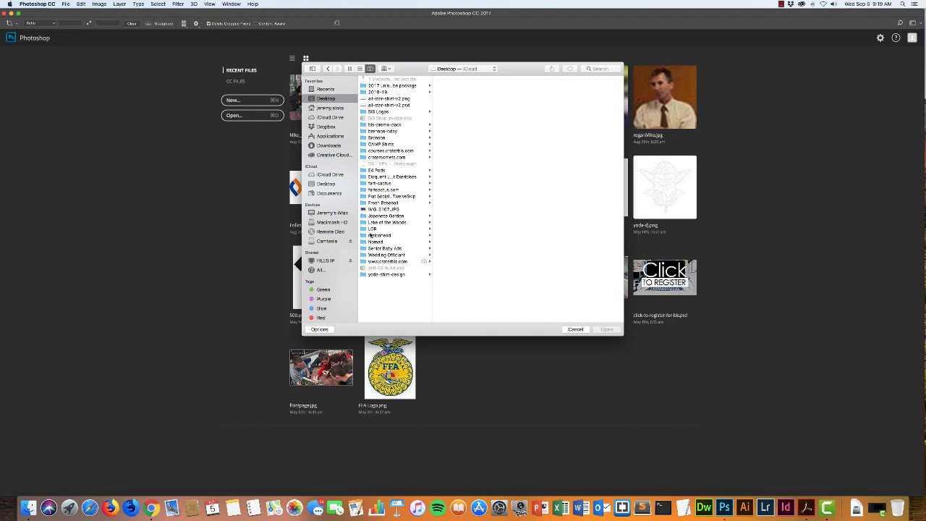
left_click(371, 236)
left_click(445, 81)
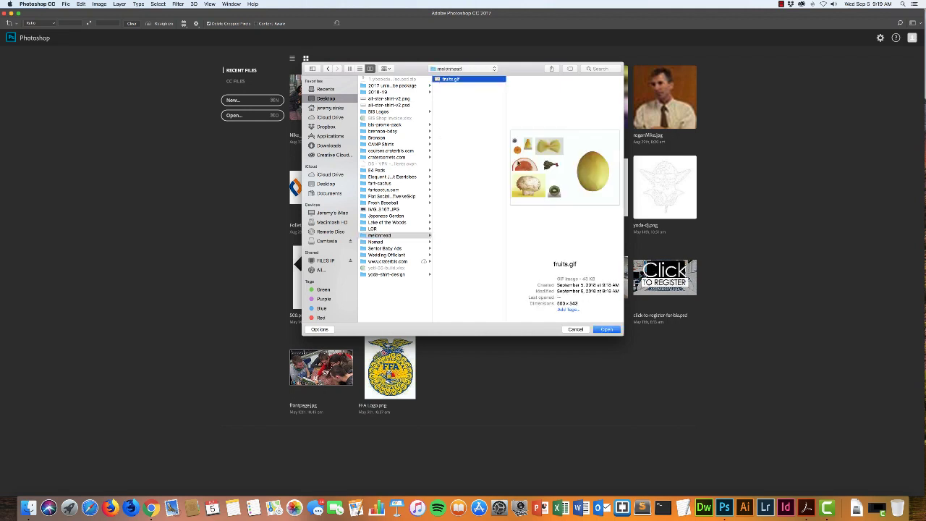
left_click(607, 330)
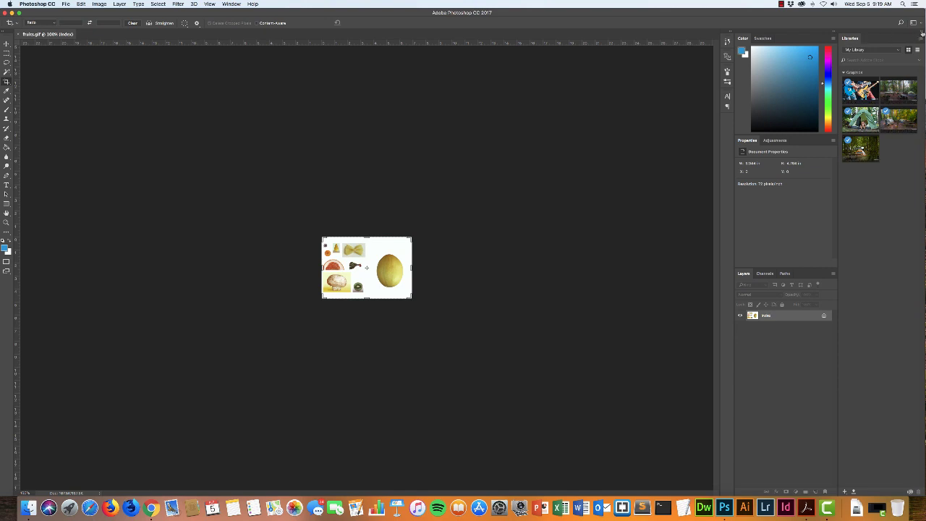
Step: Close the Libraries panel group and widen the collapsed panel dock so its panel names show
right_click(847, 39)
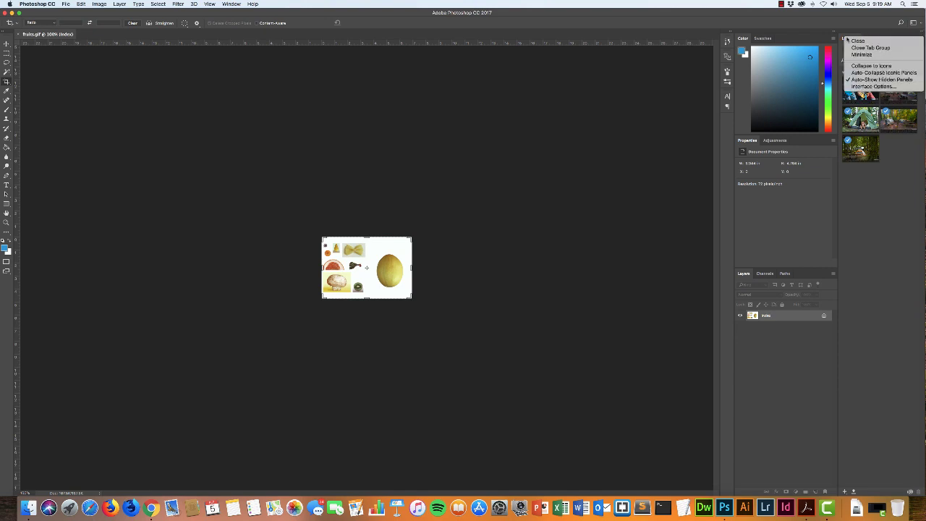
left_click(853, 48)
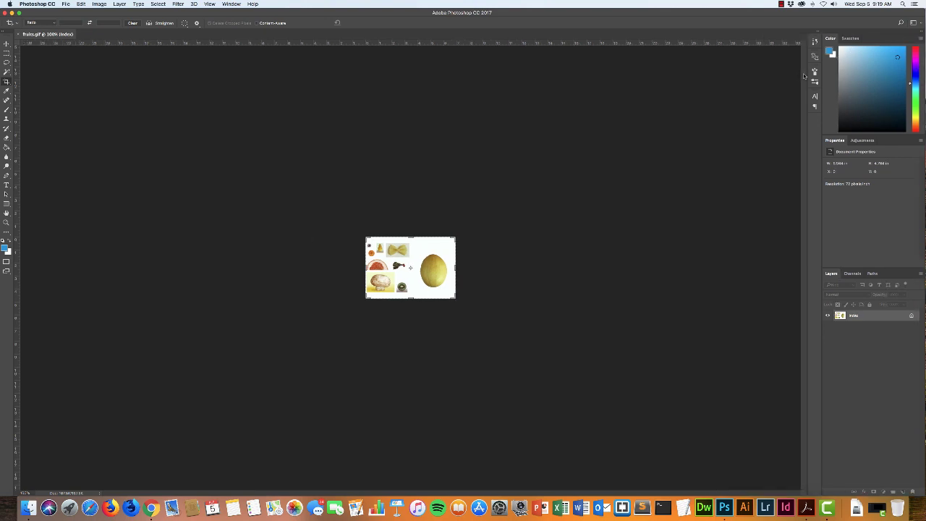
mouse_move(788, 75)
left_mouse_down()
mouse_move(769, 77)
mouse_move(812, 75)
mouse_move(781, 76)
left_mouse_up()
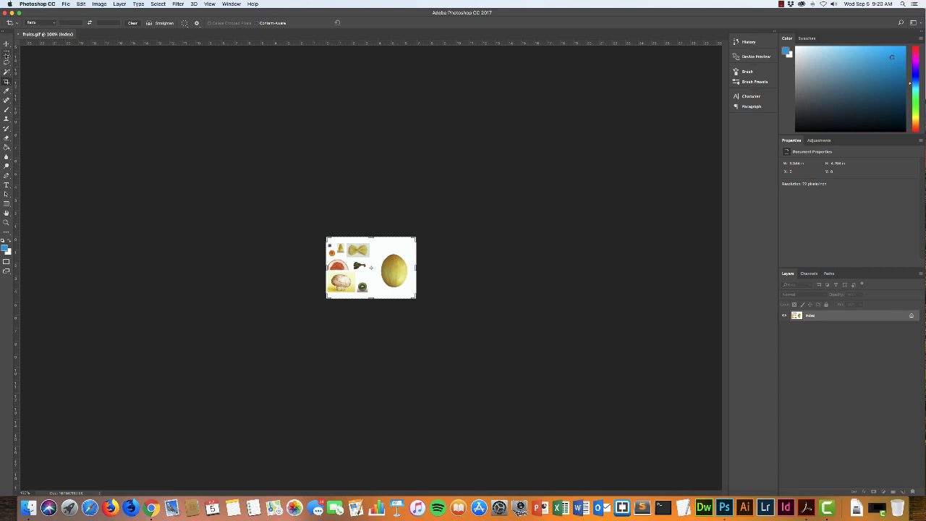
Step: Select the entire fruit image with the Rectangular Marquee tool and copy it
left_click(7, 55)
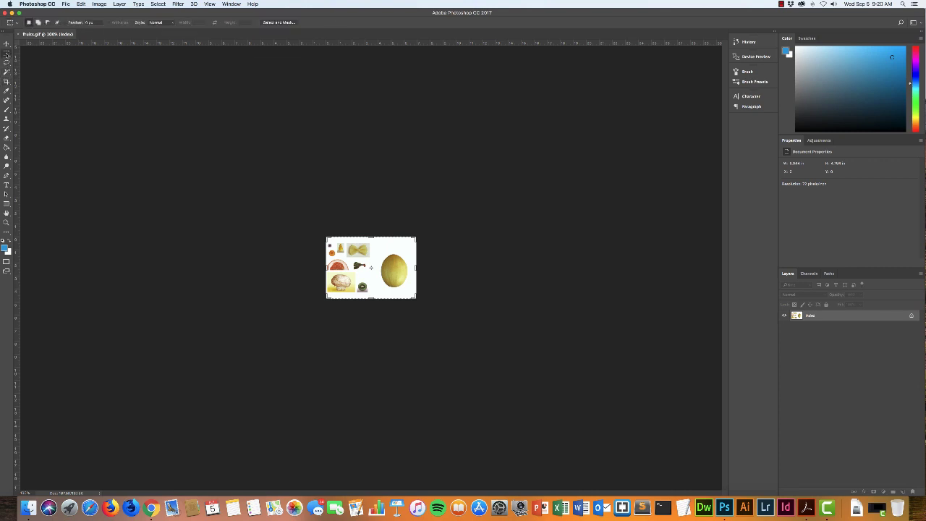
left_click_drag(293, 212, 458, 319)
left_click_drag(318, 228, 464, 324)
left_click(81, 4)
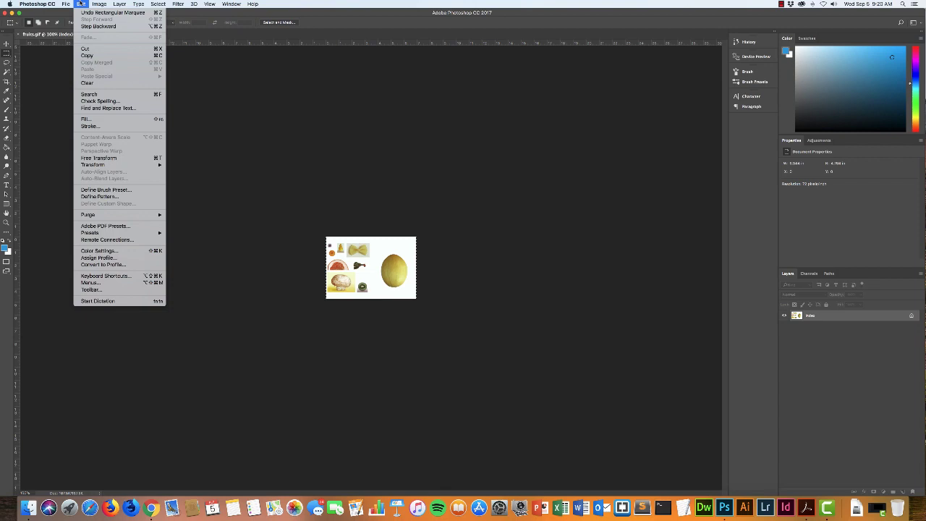
left_click(87, 55)
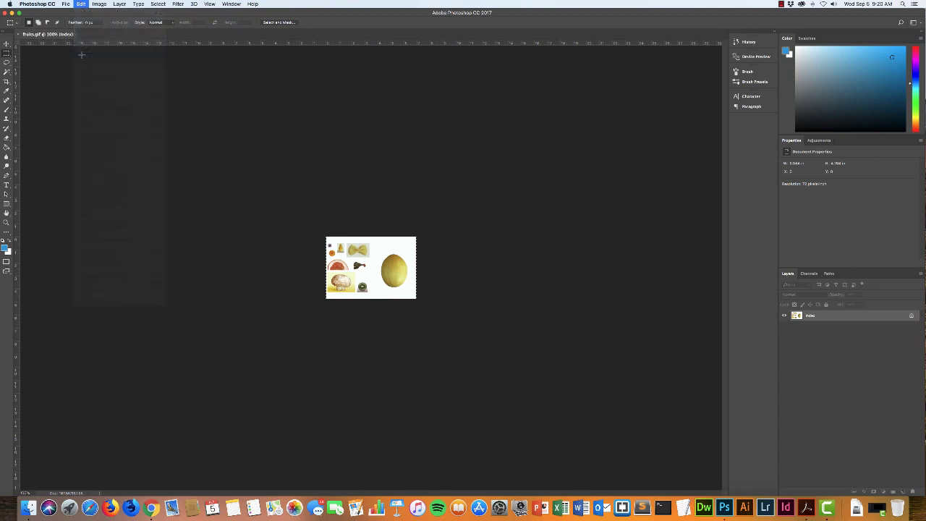
Step: Create a 500 x 343 pixel RGB document at 72 pixels/inch with transparent background and paste the copied fruit image into it
left_click(65, 4)
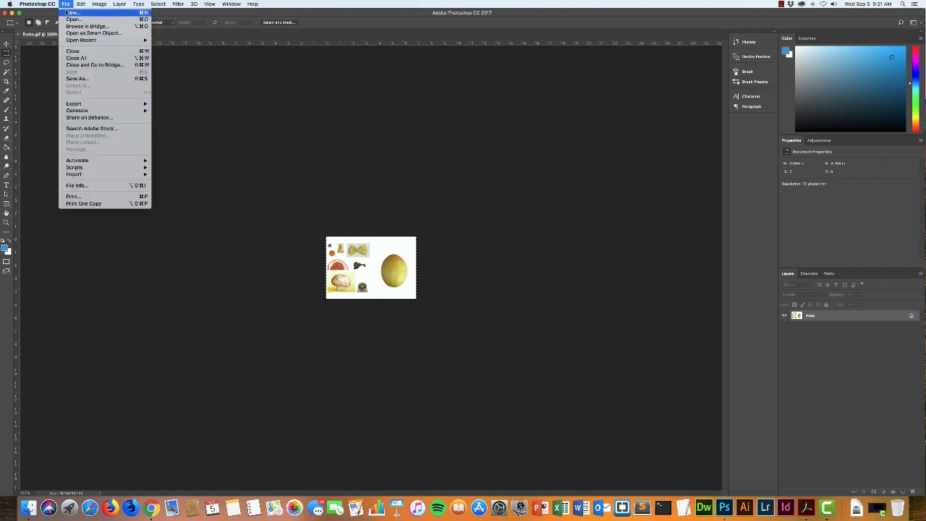
left_click(73, 13)
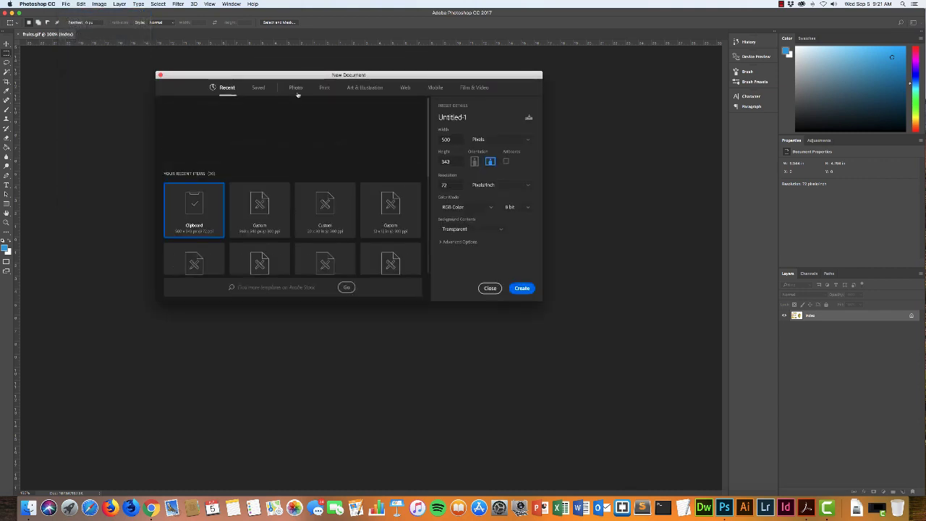
left_click_drag(290, 76, 292, 67)
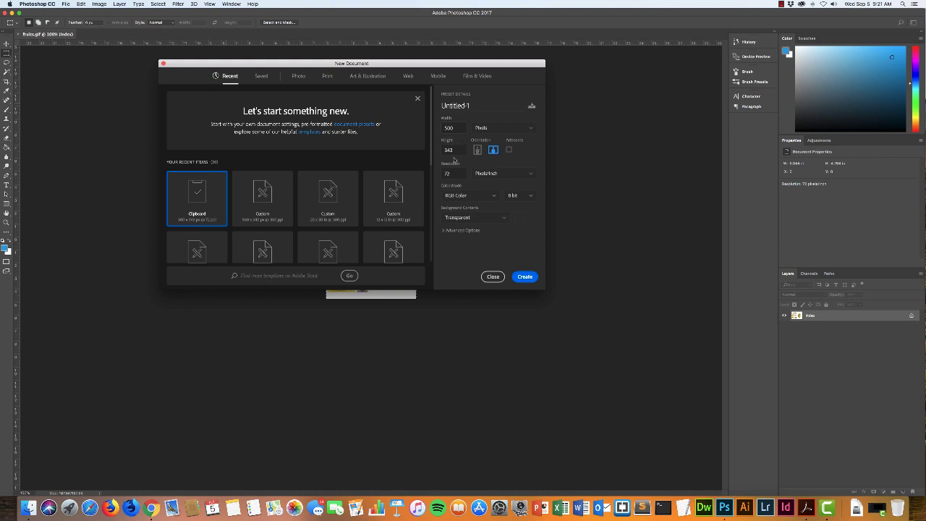
left_click(526, 277)
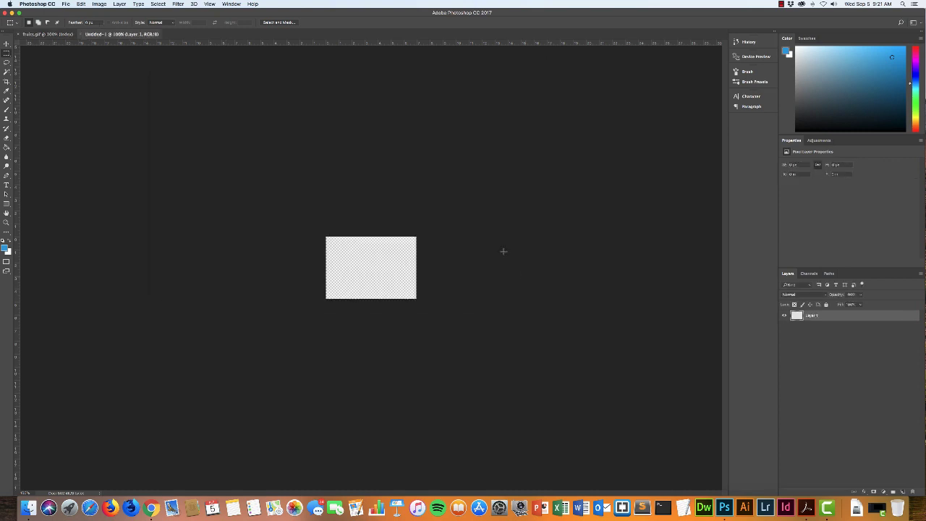
left_click(82, 2)
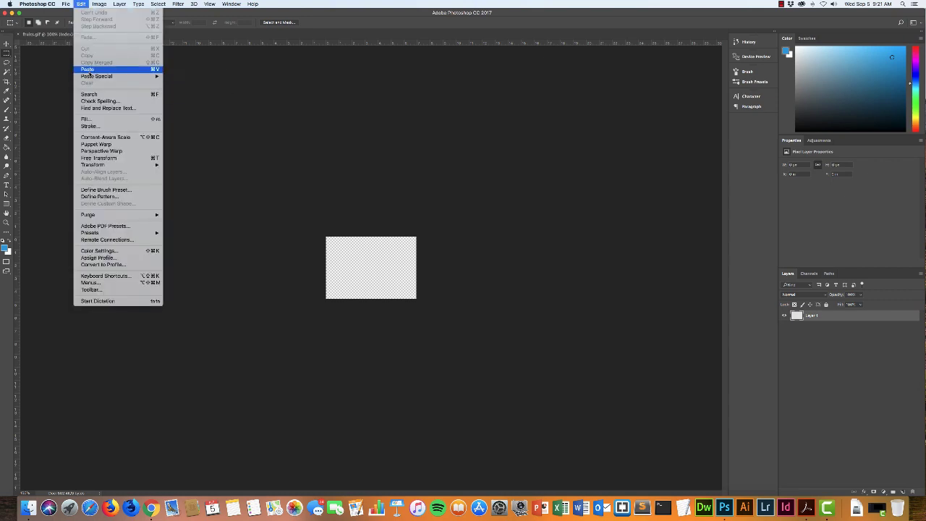
left_click(112, 82)
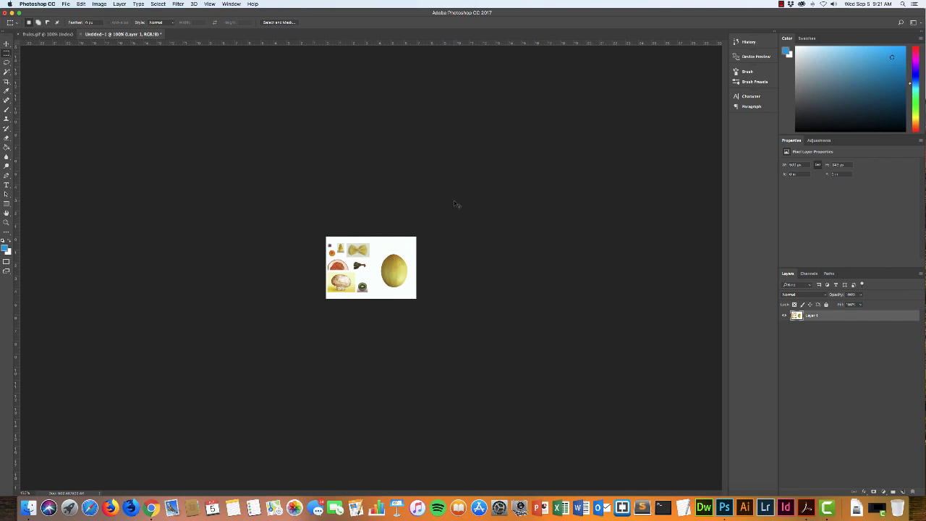
Step: Switch to Chrome and review the lesson's instructions on elliptical marquee selection, repositioning the border, selecting from a center point and moving selections
key("super+Tab")
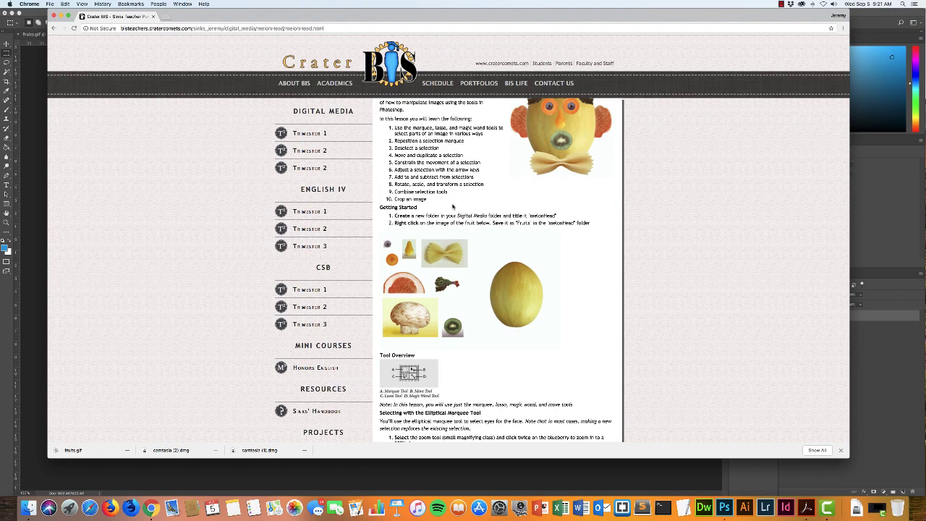
scroll(458, 208, "down", 5)
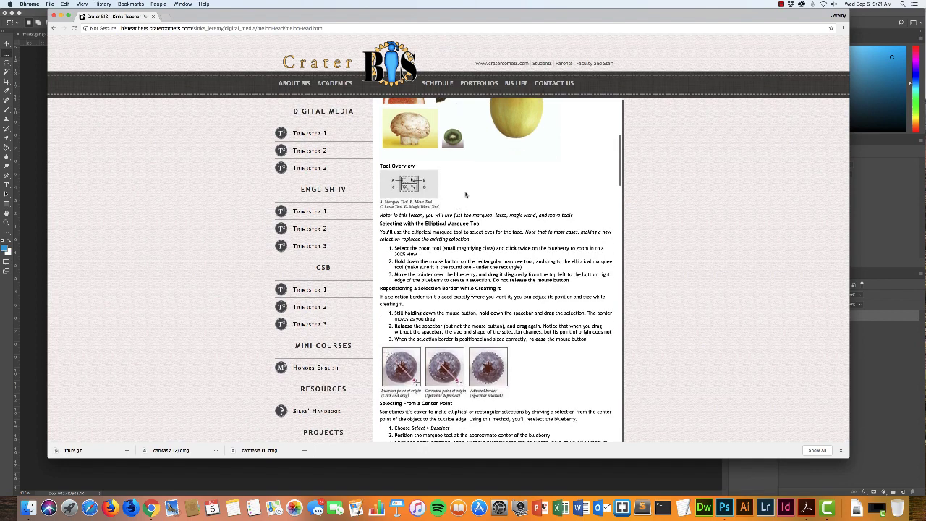
scroll(480, 204, "down", 1)
scroll(480, 204, "up", 3)
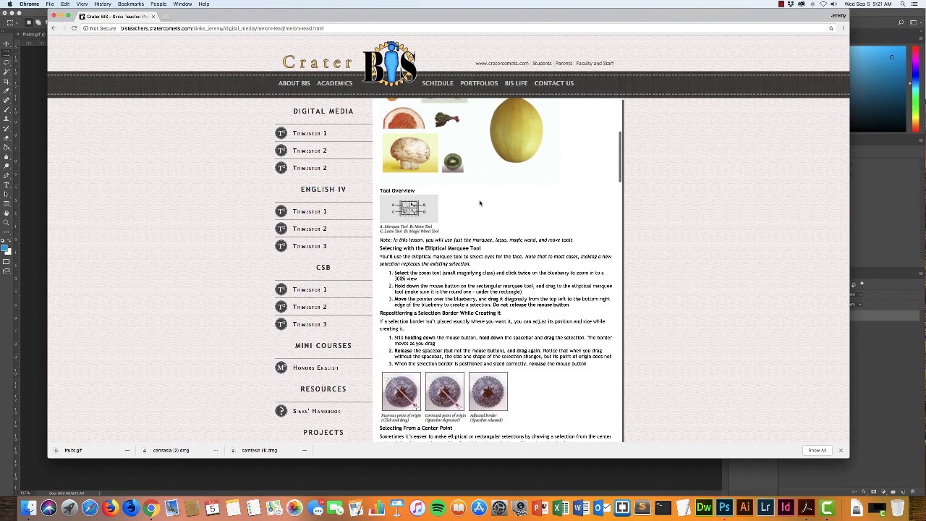
scroll(480, 203, "down", 3)
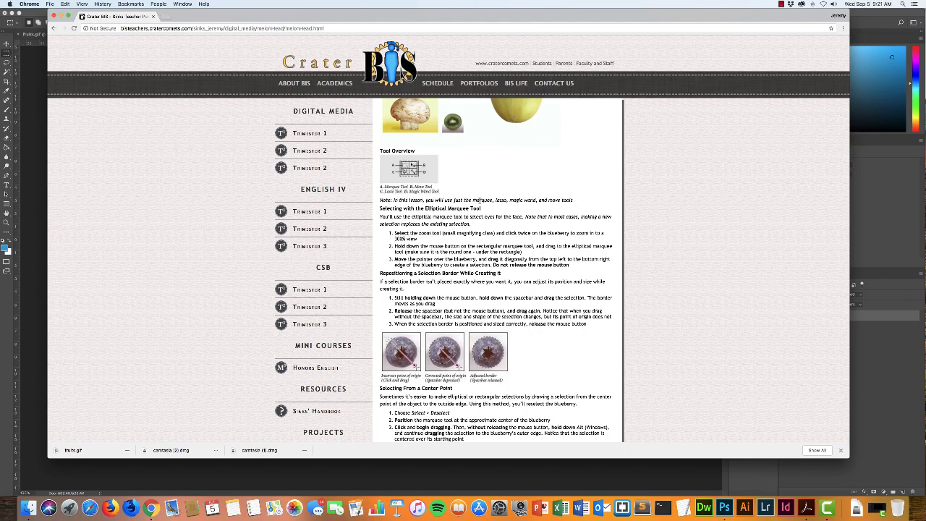
scroll(479, 201, "down", 4)
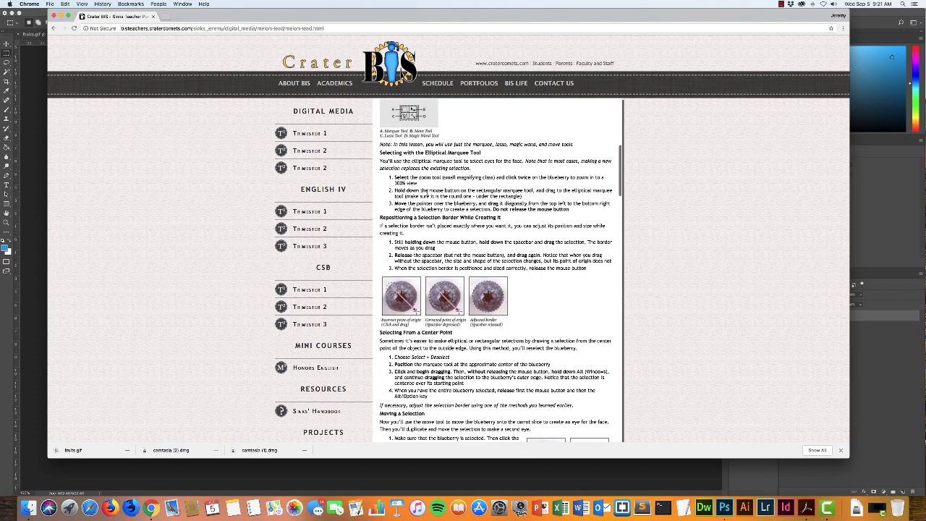
scroll(417, 191, "down", 3)
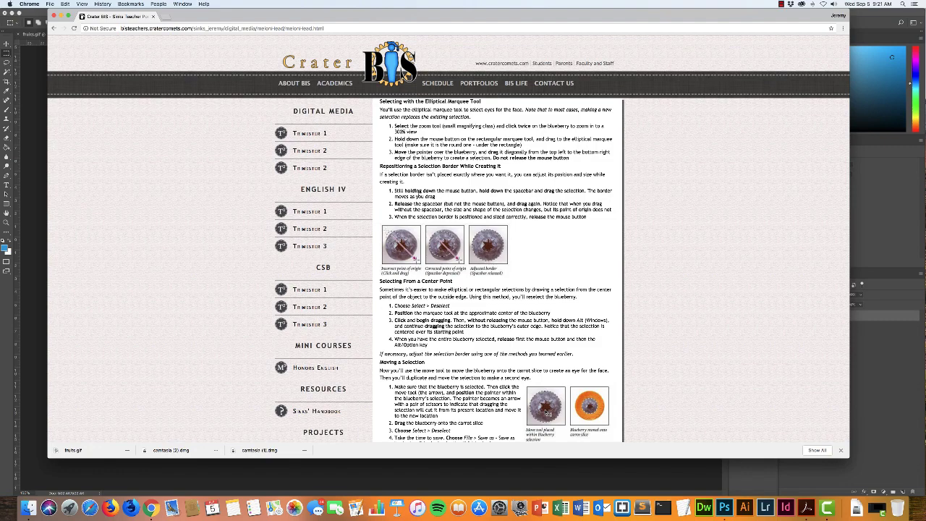
scroll(417, 191, "up", 1)
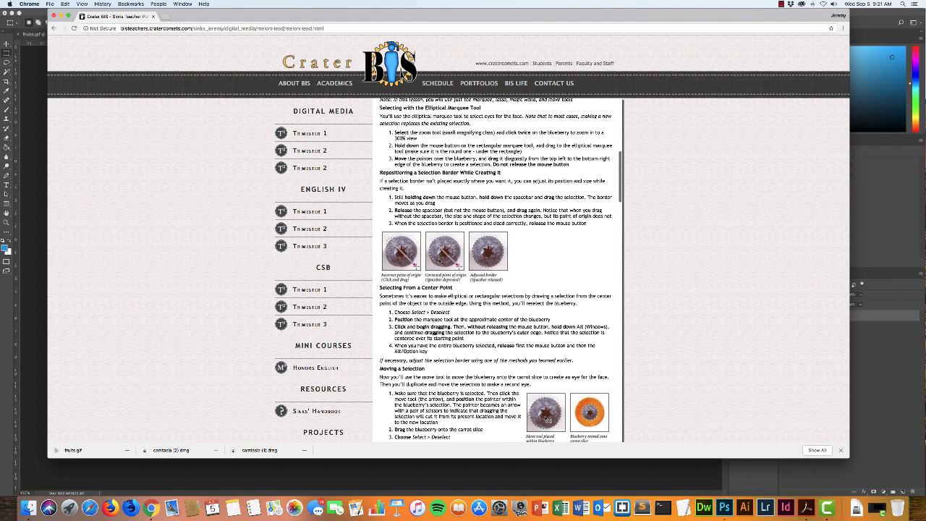
scroll(454, 222, "up", 3)
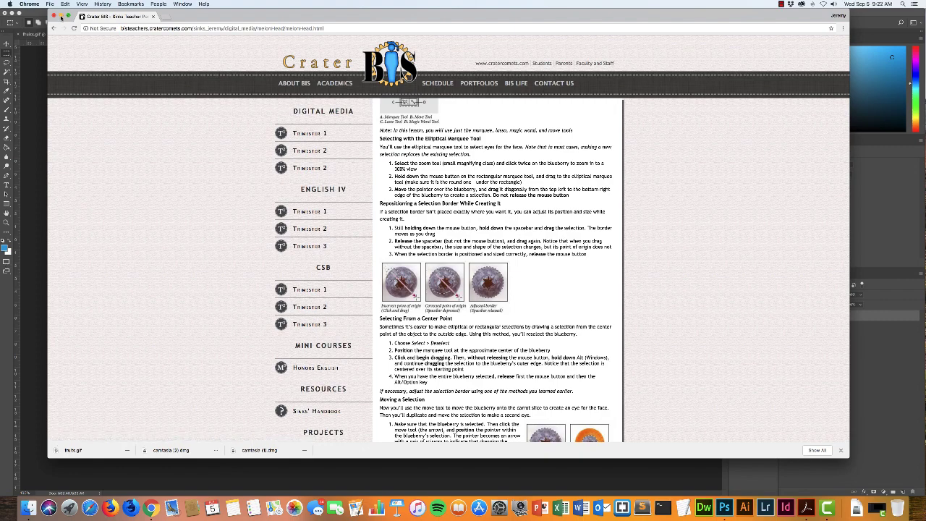
Step: Switch back to Photoshop and enlarge the pasted fruit image to 300% view
key("super+Tab")
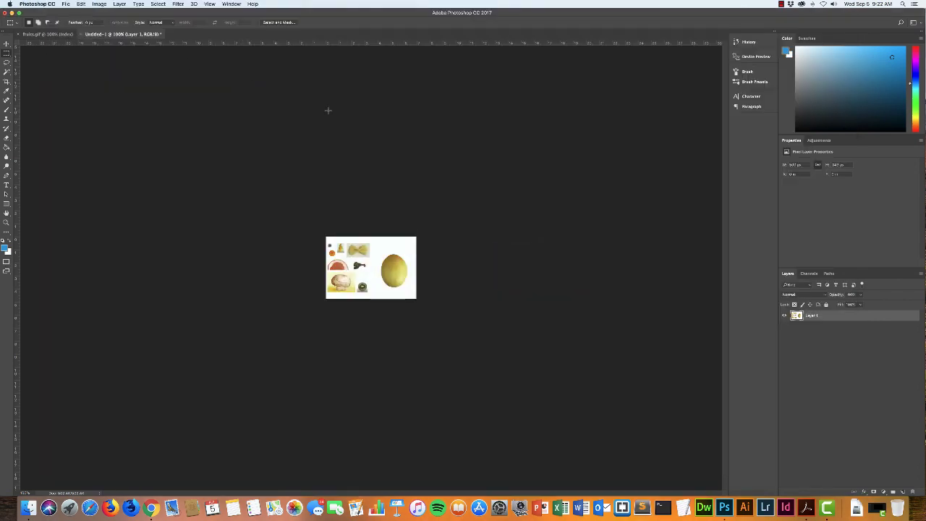
key("super+plus")
key("super+plus")
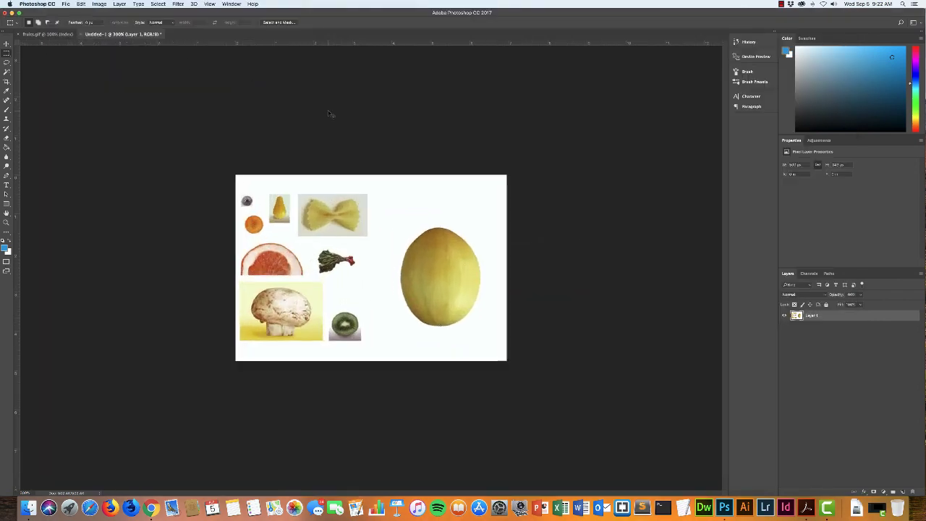
Step: Rename the pasted fruit image's layer to Base Layer and add a new empty layer above it
right_click(813, 315)
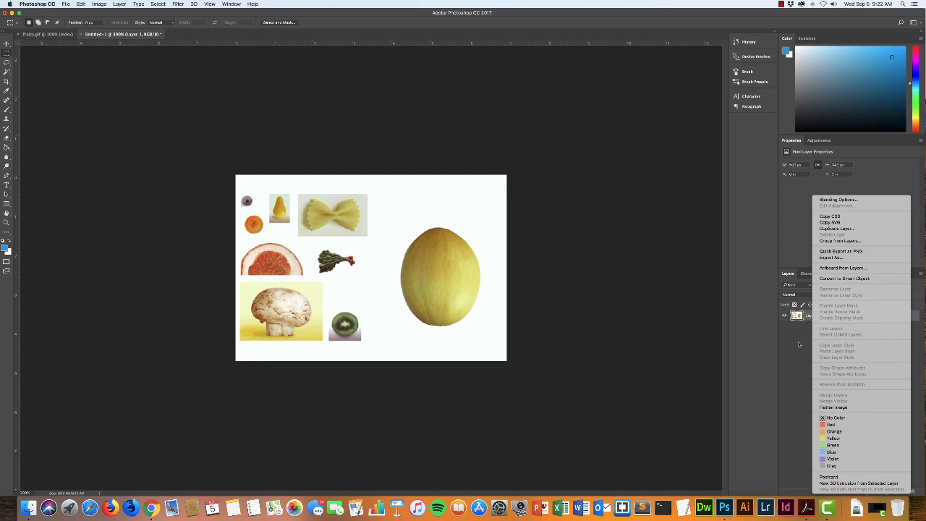
left_click(799, 344)
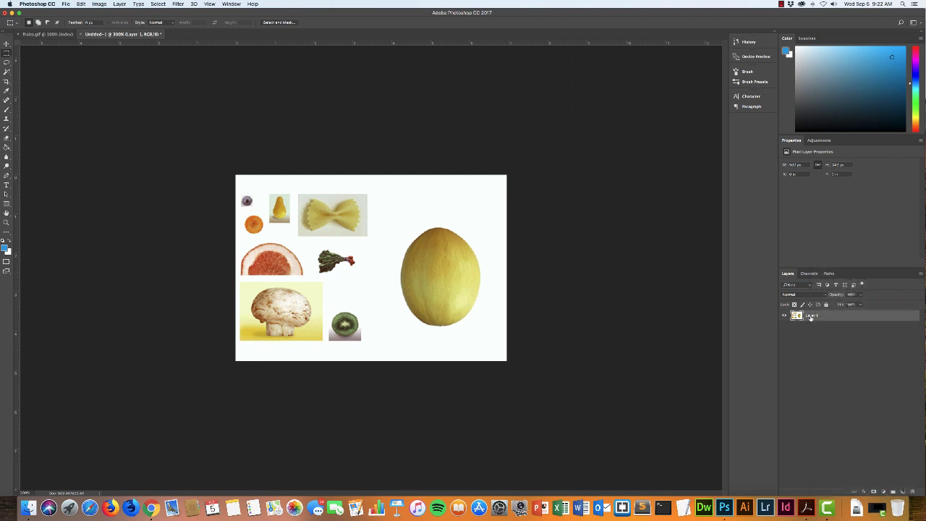
double_click(812, 316)
type("Base")
key("Return")
left_click(903, 492)
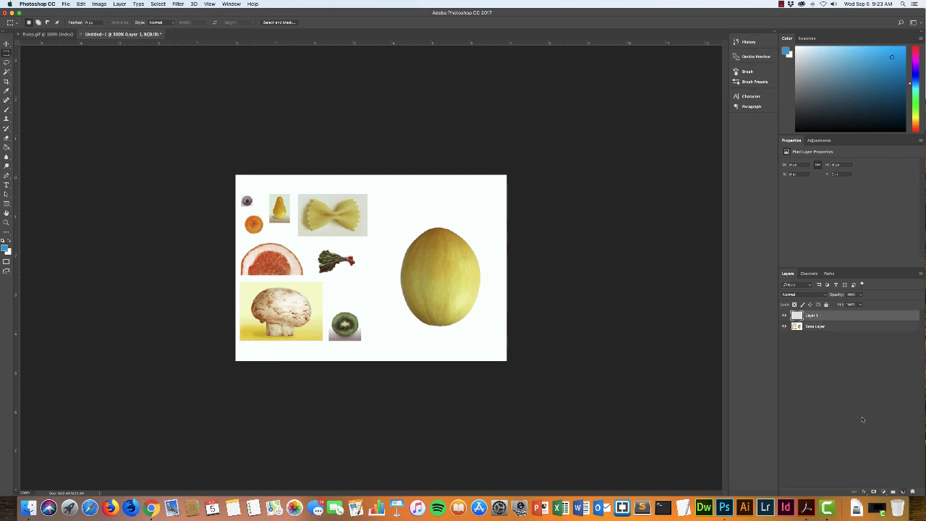
Step: Make the Base Layer active and enlarge the document view to 600%
left_click(823, 328)
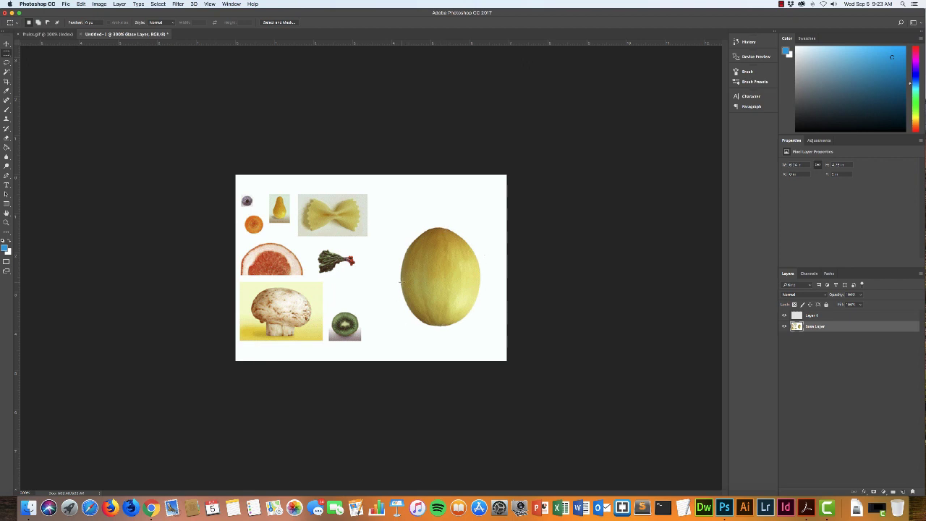
key("super+equal")
key("super+equal")
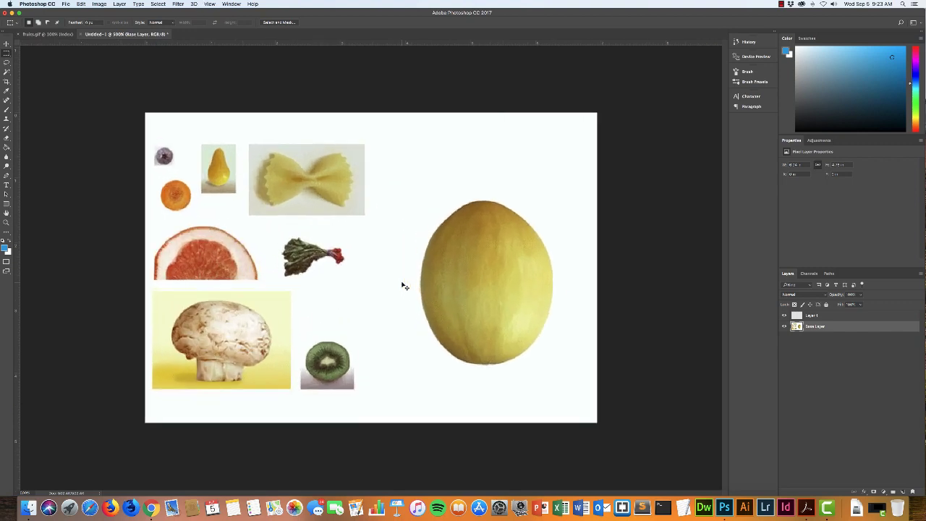
key("super+equal")
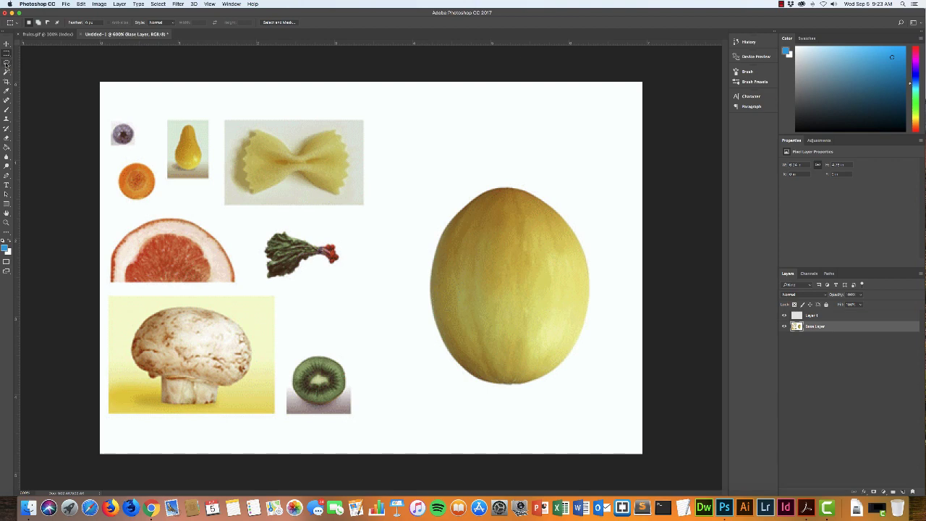
Step: Draw a freehand selection around the melon with the Lasso tool
left_click(6, 64)
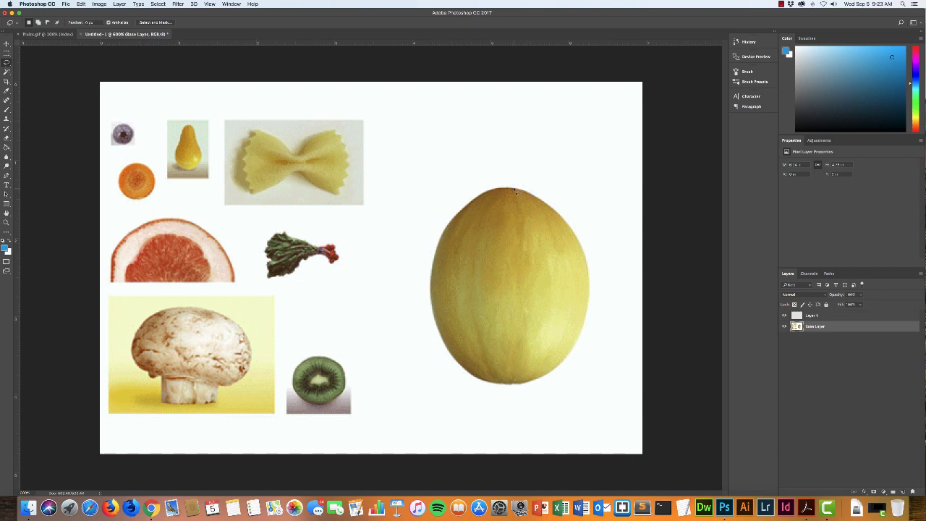
mouse_move(515, 189)
left_mouse_down()
mouse_move(481, 198)
mouse_move(446, 230)
mouse_move(443, 273)
left_mouse_up()
mouse_move(436, 306)
left_mouse_down()
mouse_move(437, 346)
mouse_move(494, 391)
mouse_move(564, 380)
mouse_move(579, 358)
mouse_move(596, 321)
mouse_move(588, 228)
mouse_move(515, 188)
mouse_move(498, 190)
left_mouse_up()
Step: Try shifting the lassoed melon with the Move tool, then undo the move and clear the selection
left_click(6, 44)
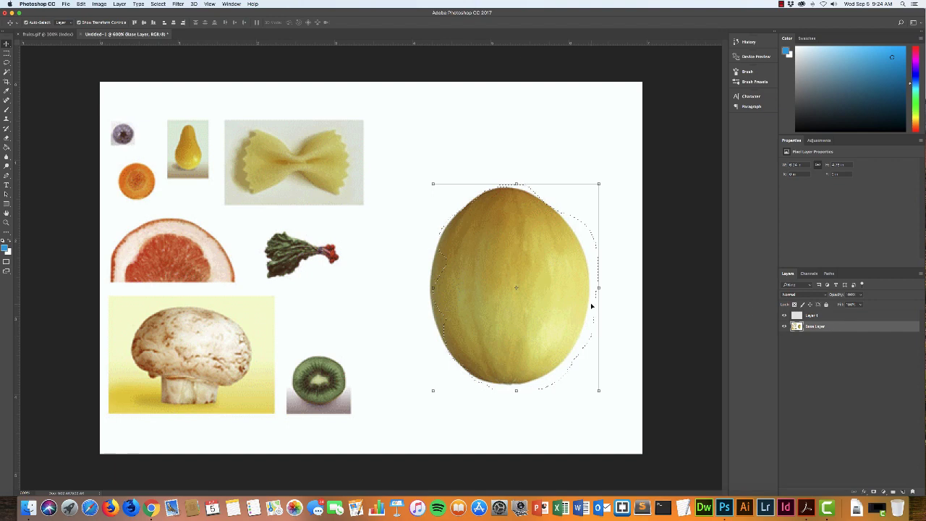
left_click_drag(503, 317, 537, 308)
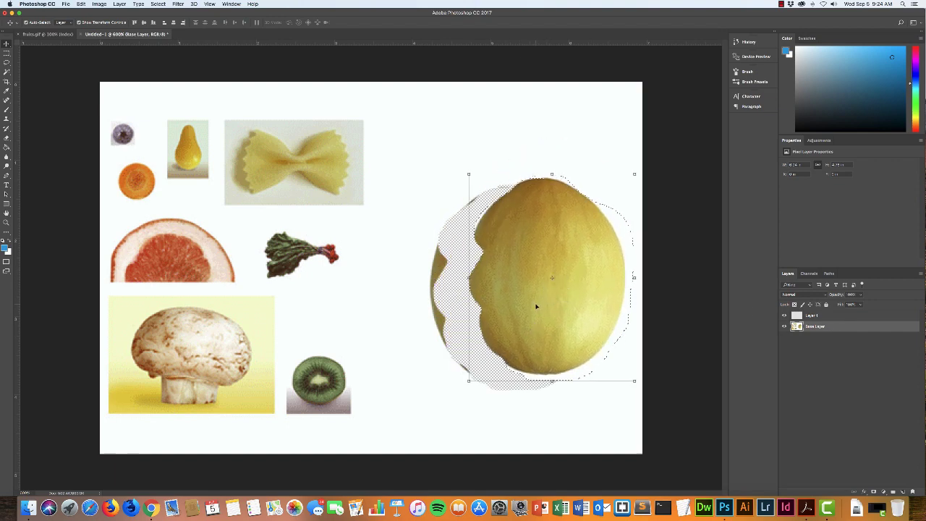
key("super+z")
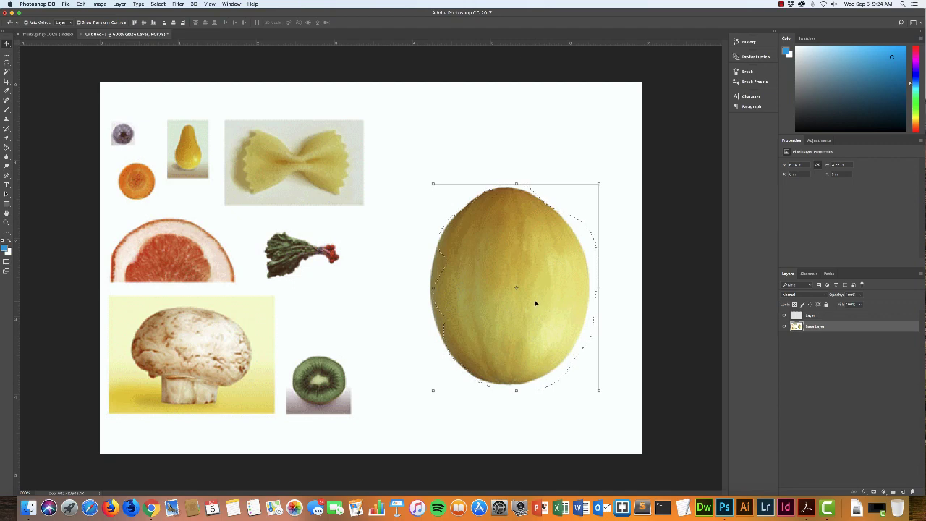
key("super+d")
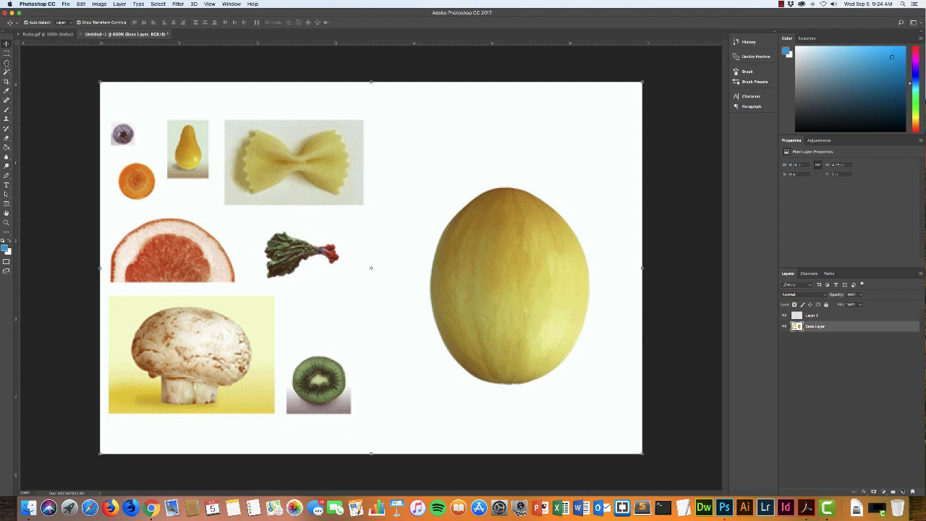
Step: Draw a loose straight-edged selection around the melon with the Polygonal Lasso tool, and deselect it
left_click(7, 63)
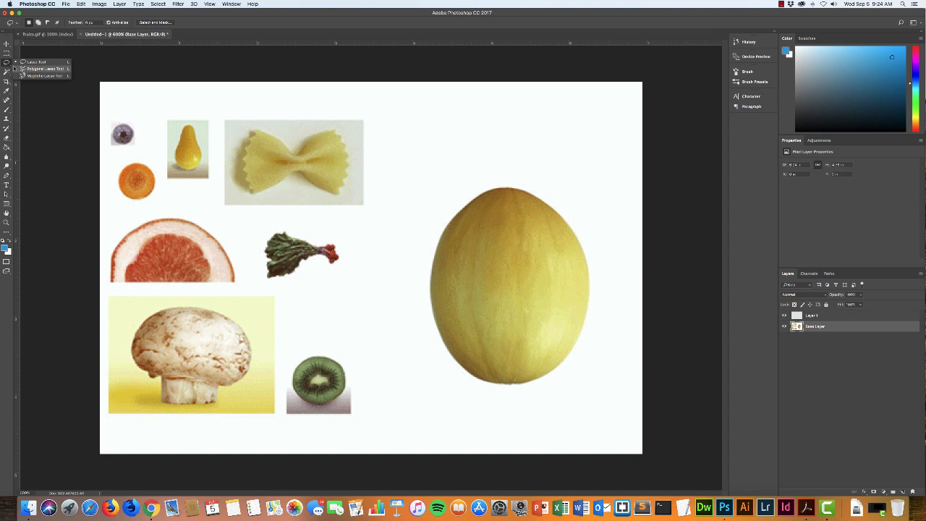
left_click(14, 68)
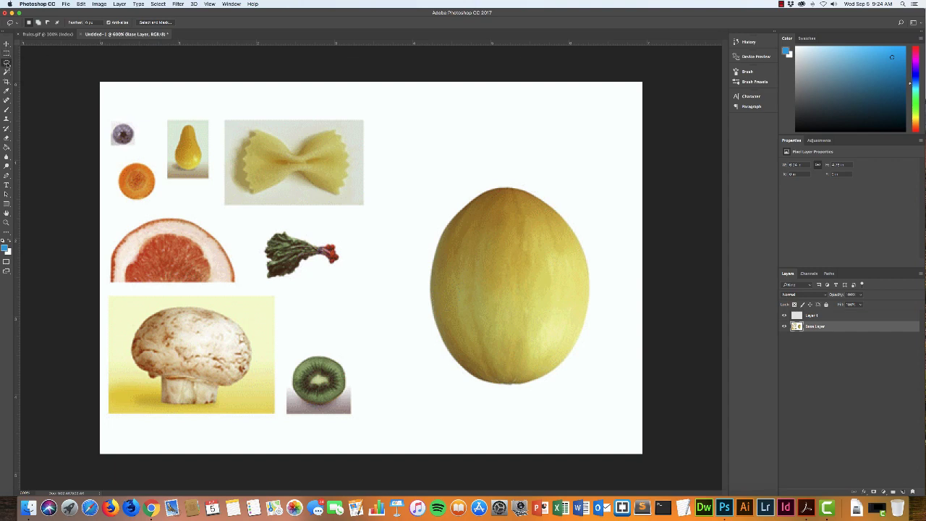
left_click(7, 63)
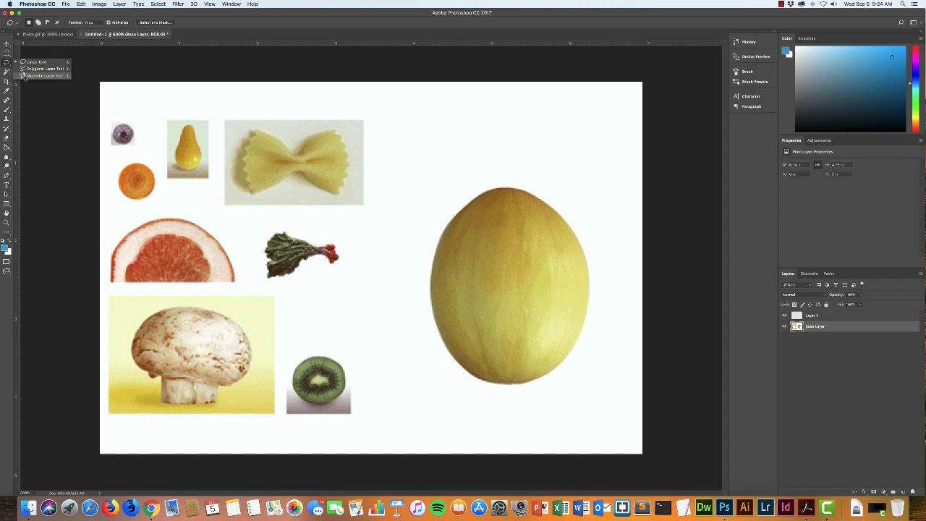
left_click(23, 69)
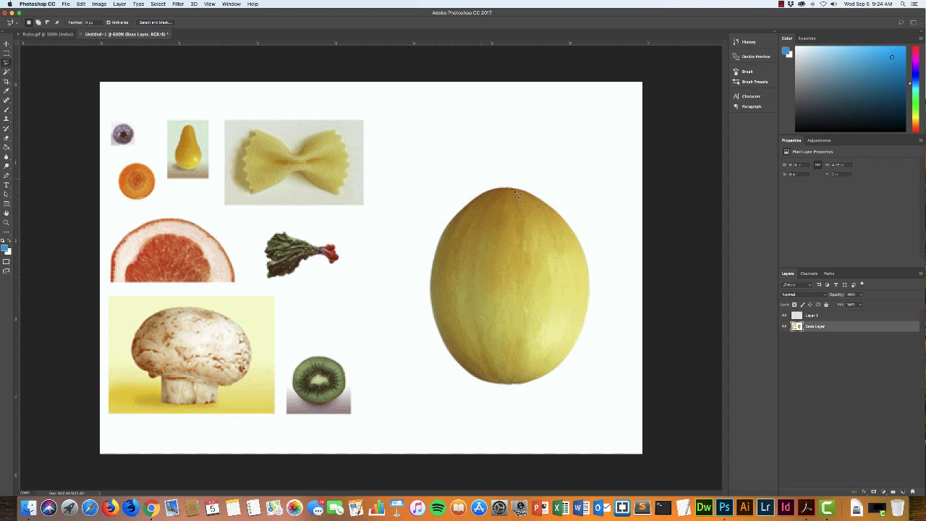
left_click(495, 174)
left_click(393, 223)
left_click(401, 372)
left_click(517, 439)
left_click(622, 367)
left_click(634, 239)
left_click(498, 176)
key("super+d")
Step: Trace the melon's outline with the Magnetic Lasso tool and turn the selection into a new layer via cut
left_click_drag(6, 64, 25, 77)
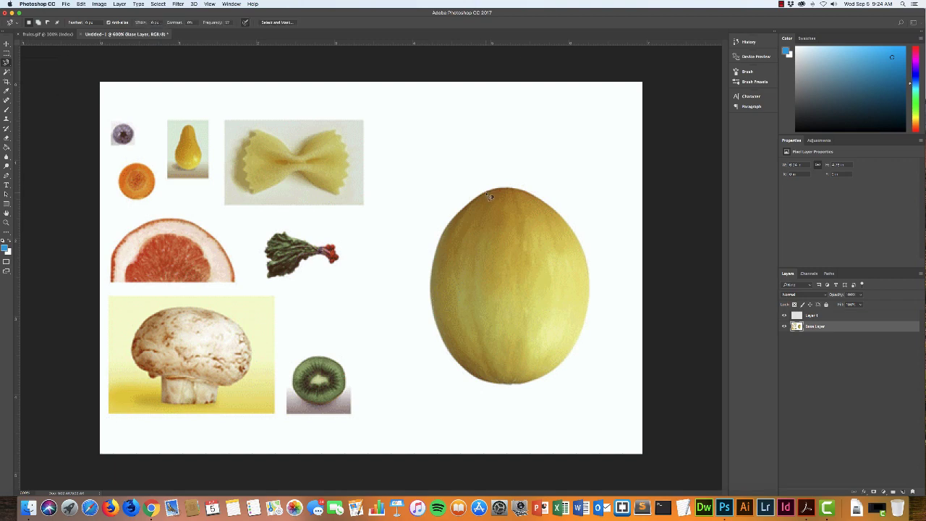
left_click(489, 196)
left_click(490, 196)
left_click(120, 4)
mouse_move(118, 15)
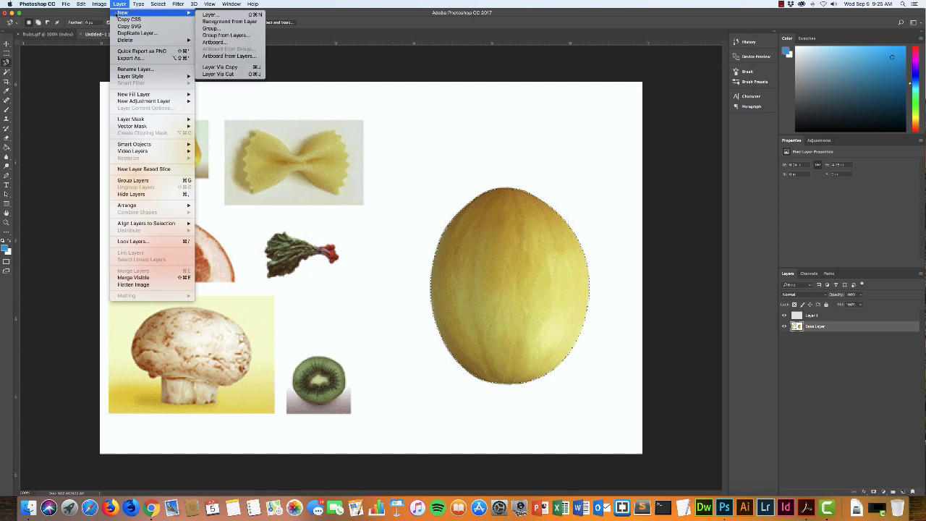
left_click(210, 74)
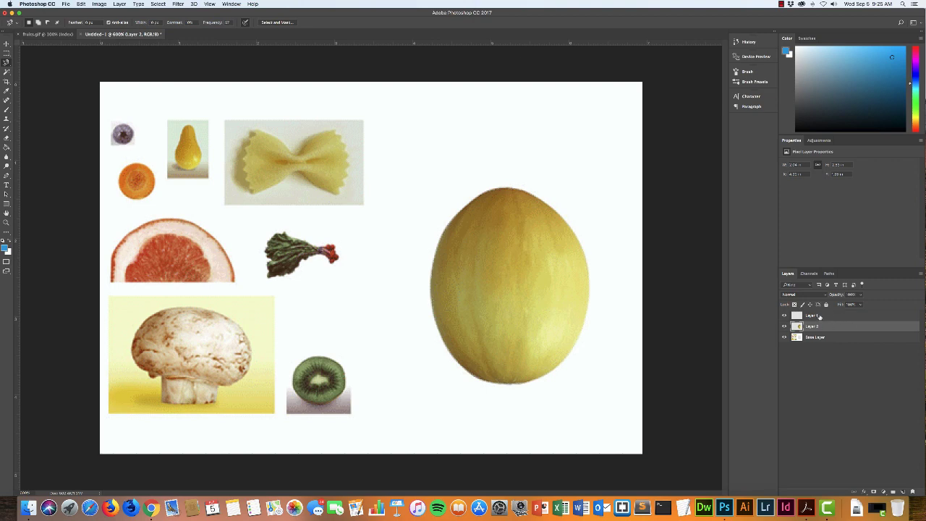
Step: Delete the empty Layer 1 and hide the Base Layer
left_click(824, 317)
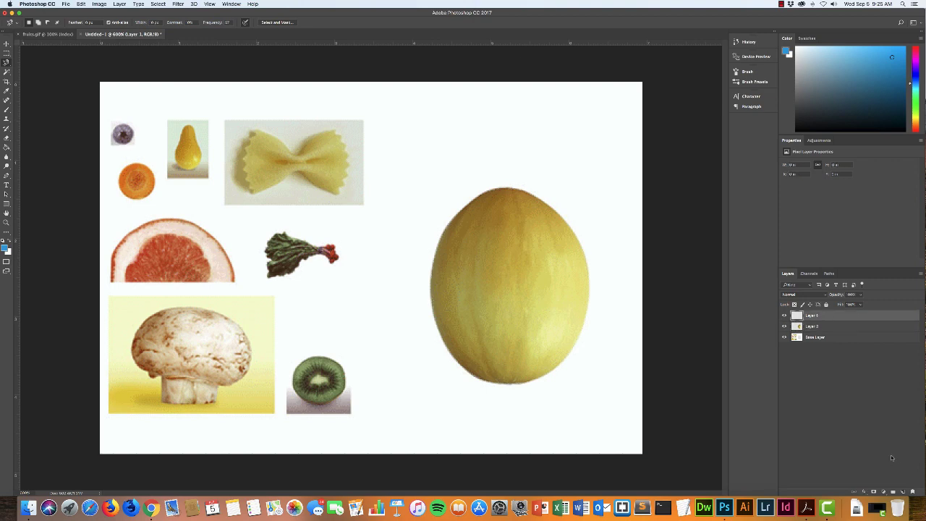
left_click(913, 492)
left_click(529, 161)
left_click(796, 328)
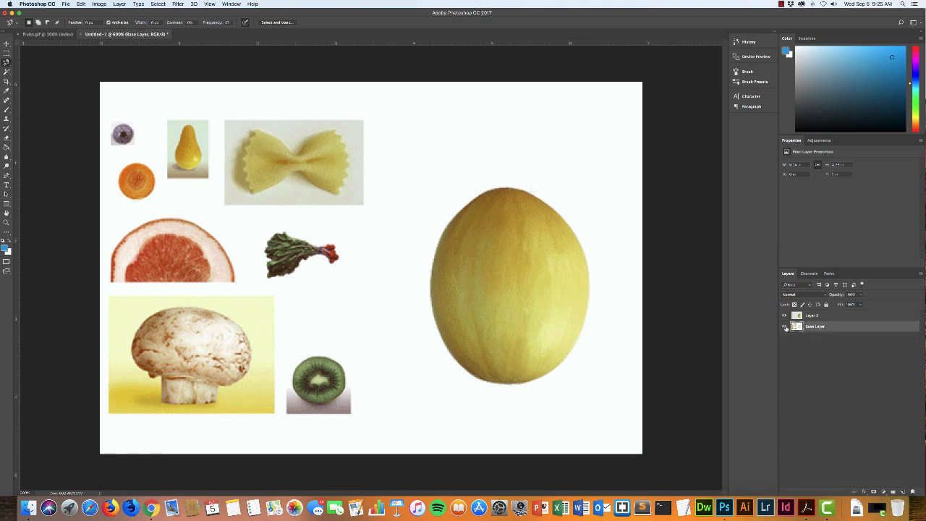
left_click(784, 327)
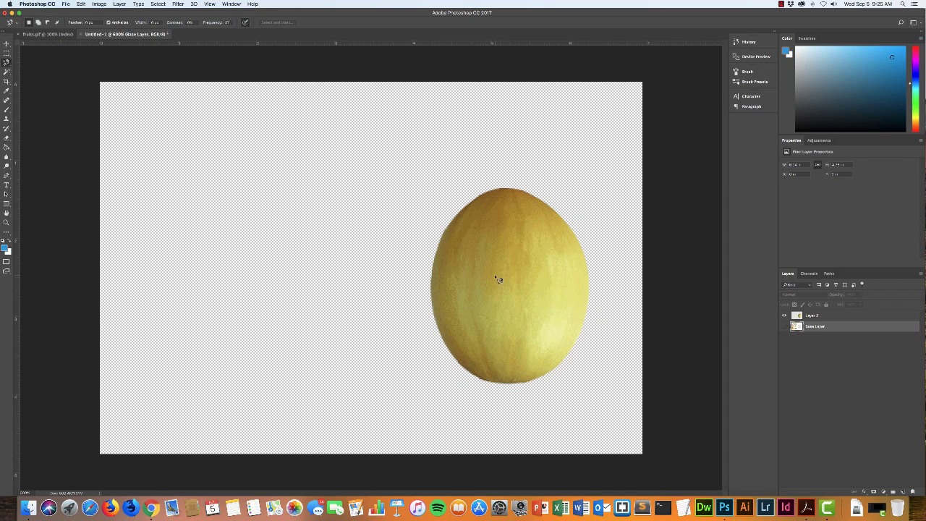
Step: Move the cut-out melon to the middle of the canvas and enlarge it to about 3.07 in wide, keeping it centered
left_click(840, 317)
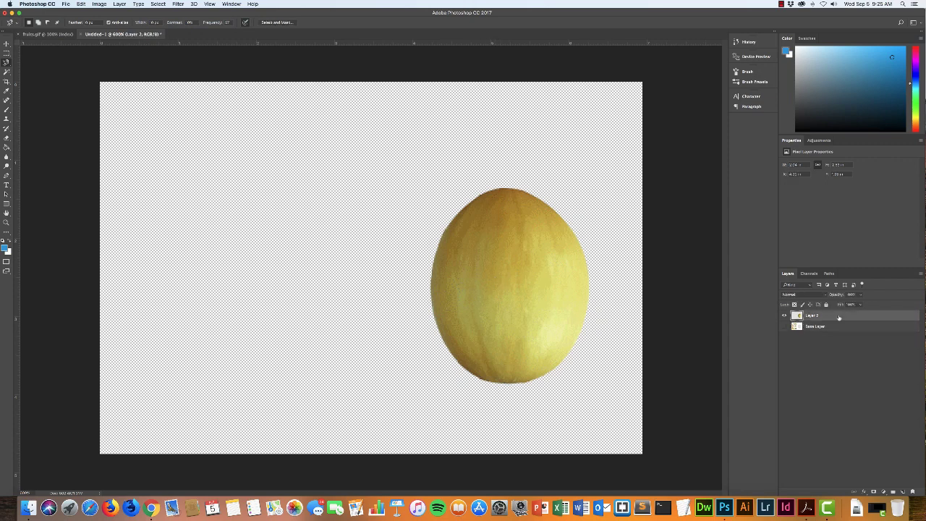
left_click(6, 44)
left_click_drag(539, 329, 407, 317)
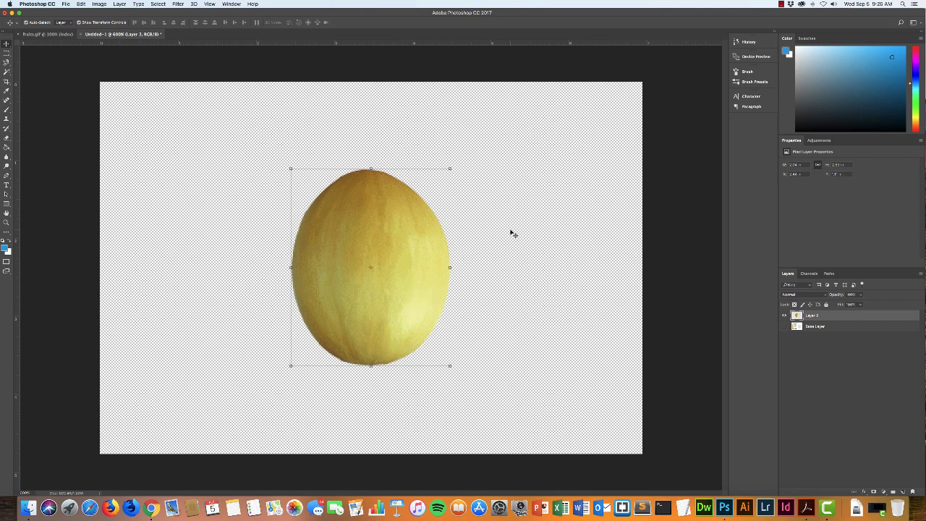
left_click_drag(452, 169, 486, 125)
left_click_drag(290, 368, 241, 410)
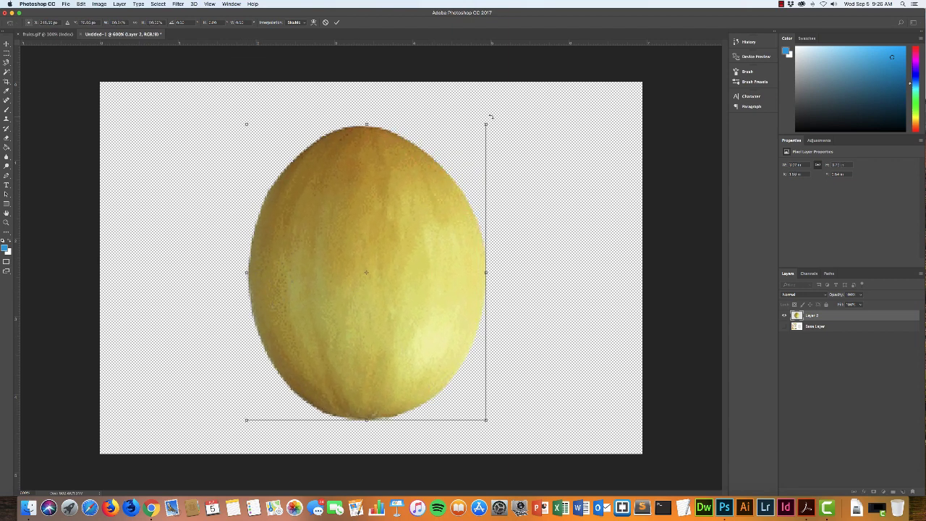
left_click_drag(393, 308, 397, 304)
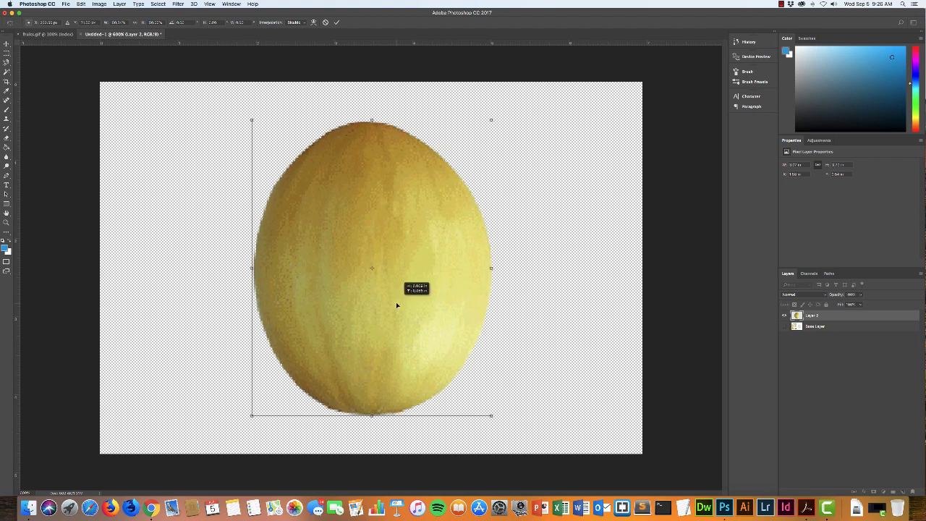
left_click_drag(397, 304, 397, 304)
key("Return")
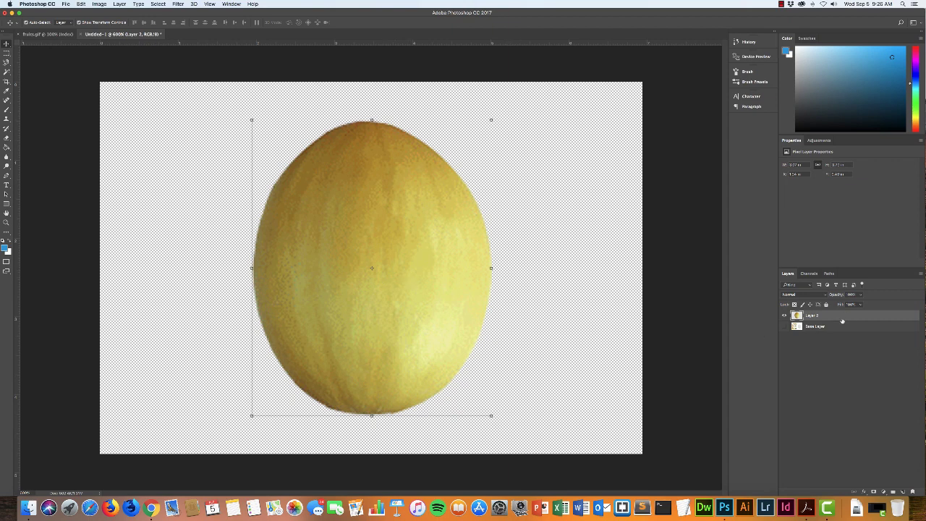
Step: Show the Base Layer as the active layer in place of the melon layer and choose the Elliptical Marquee tool
left_click(784, 317)
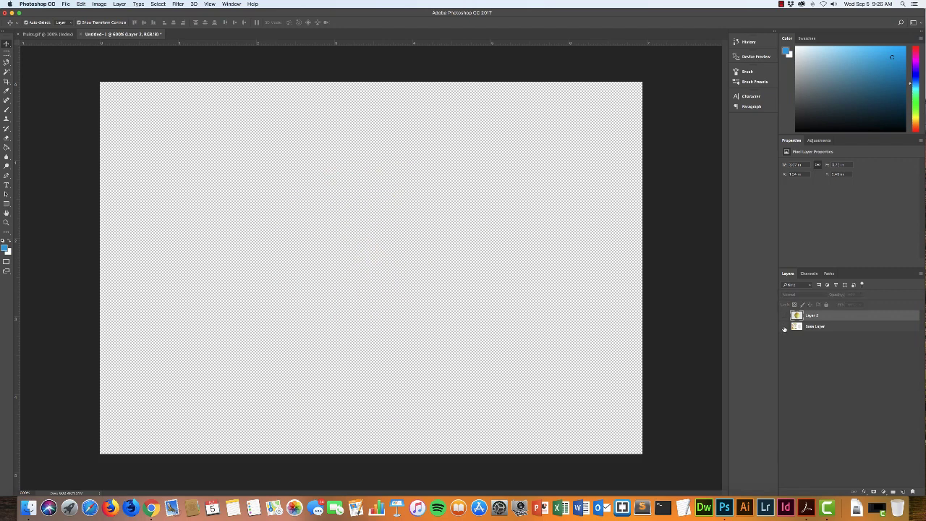
left_click(814, 328)
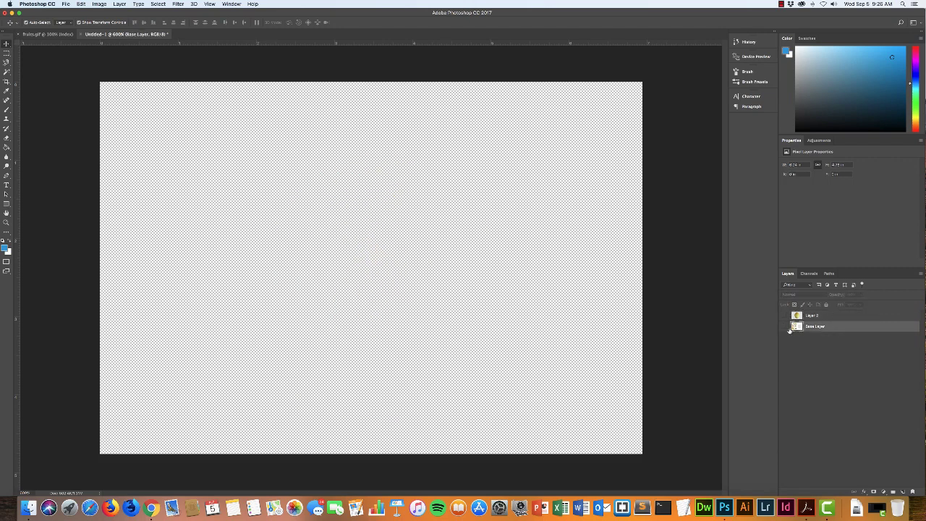
left_click(784, 328)
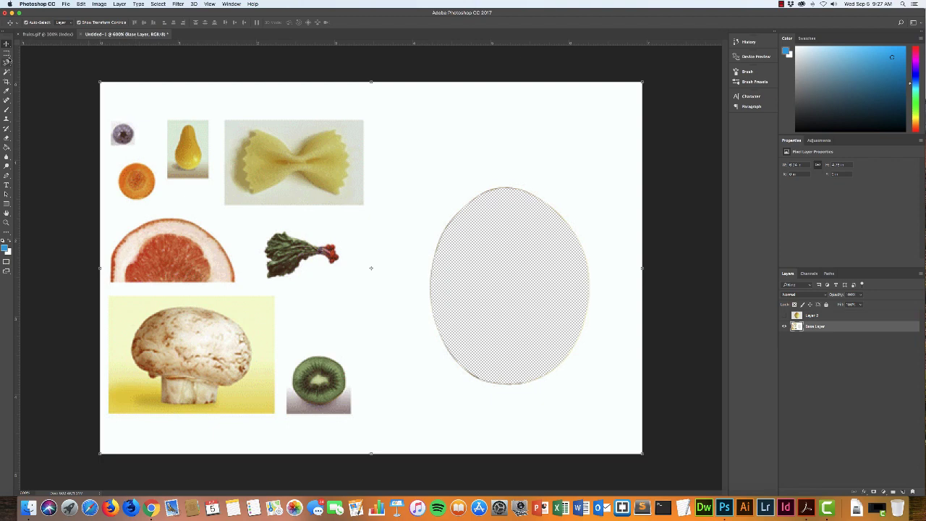
left_click(7, 55)
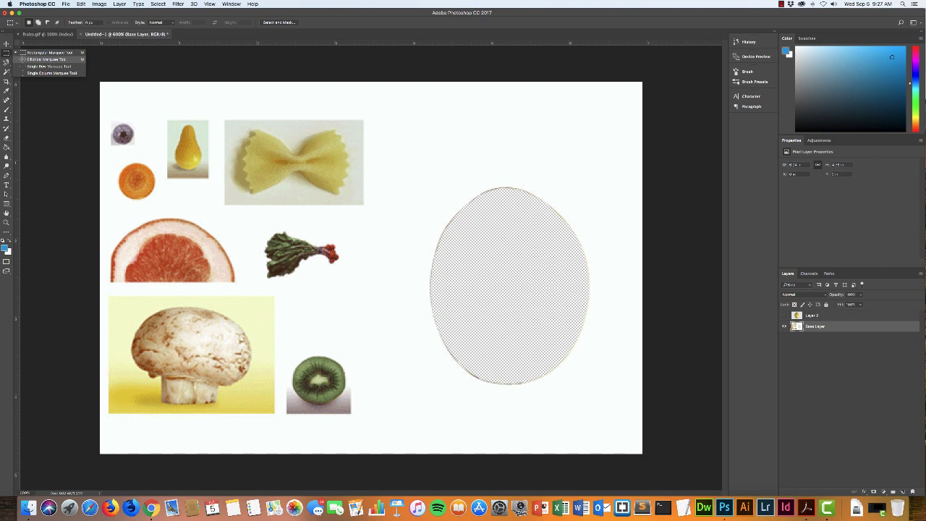
left_click(25, 58)
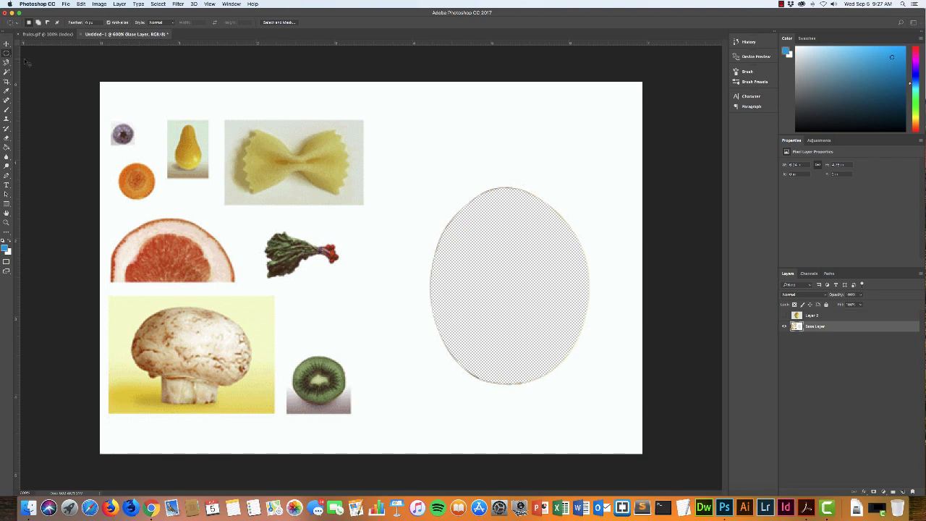
Step: Switch to Chrome and review the lesson's instructions on repositioning a selection border, selecting from a center point, and moving and duplicating selections
key("super+Tab")
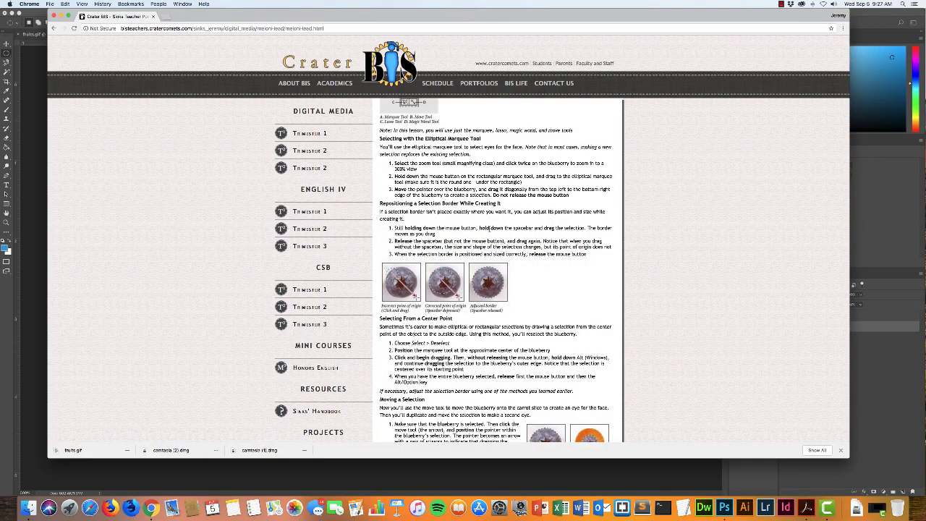
scroll(491, 228, "down", 5)
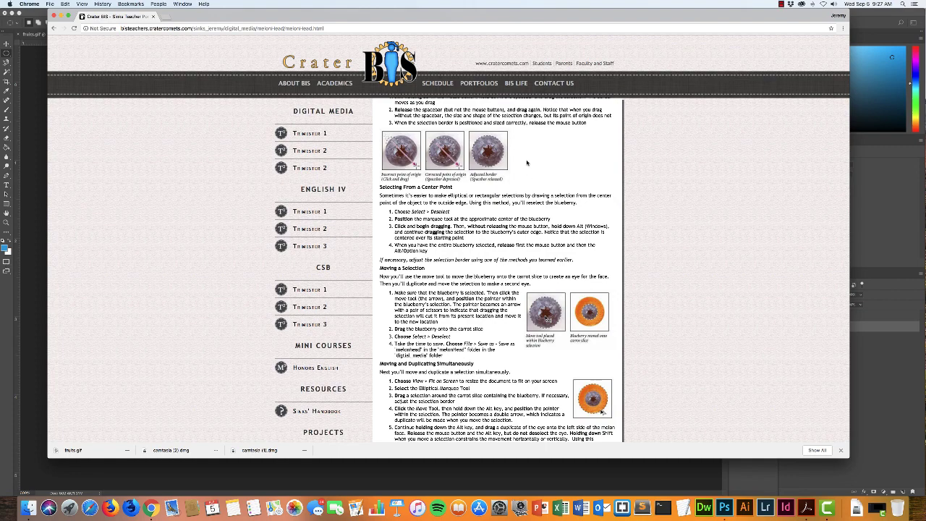
scroll(521, 167, "down", 2)
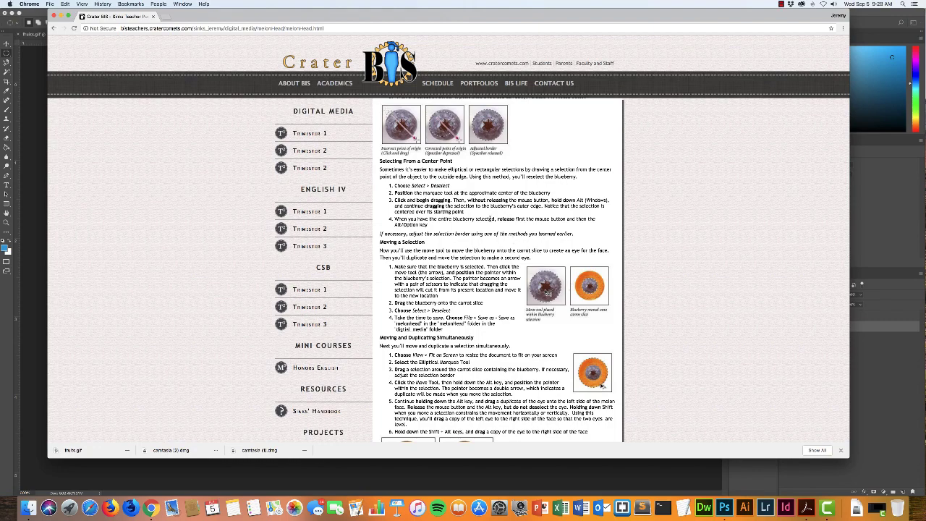
scroll(499, 275, "down", 1)
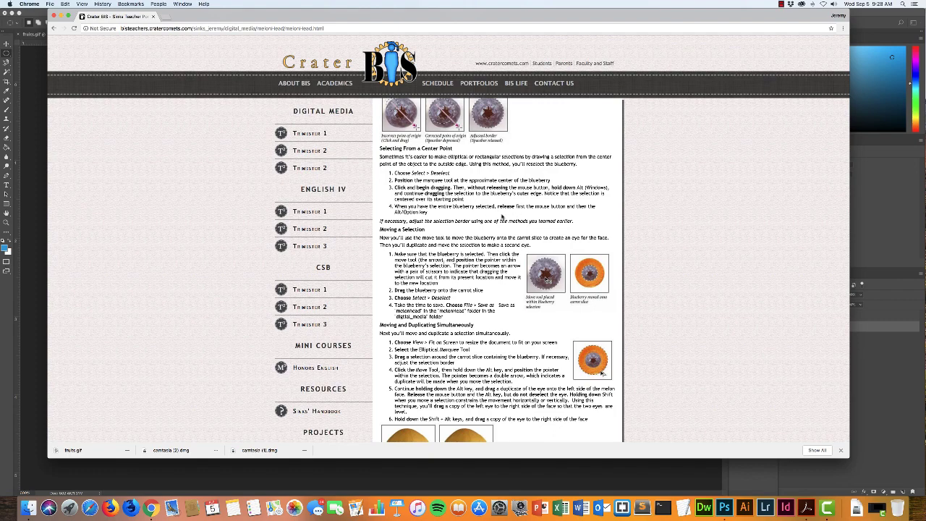
Step: Switch back to Photoshop and fit an elliptical selection around the orange carrot slice, drawn outward from its center
scroll(472, 223, "up", 2)
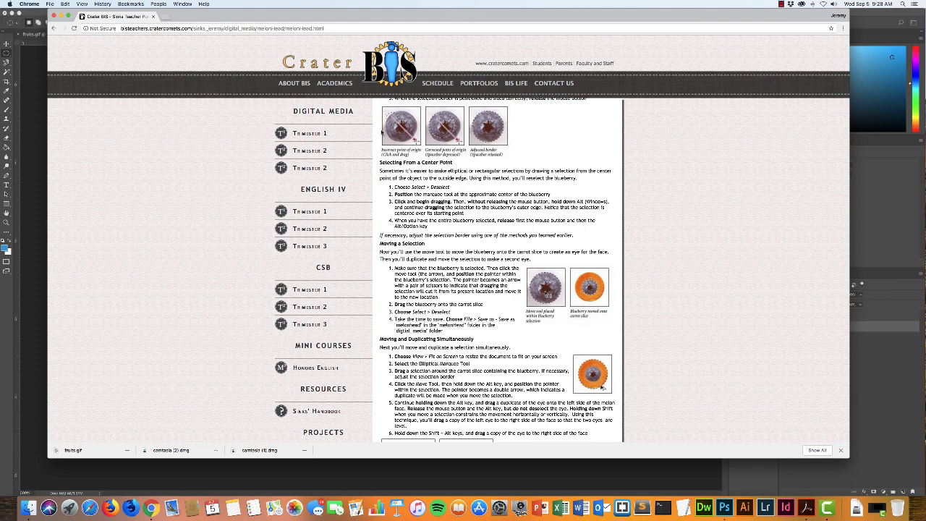
key("super+Tab")
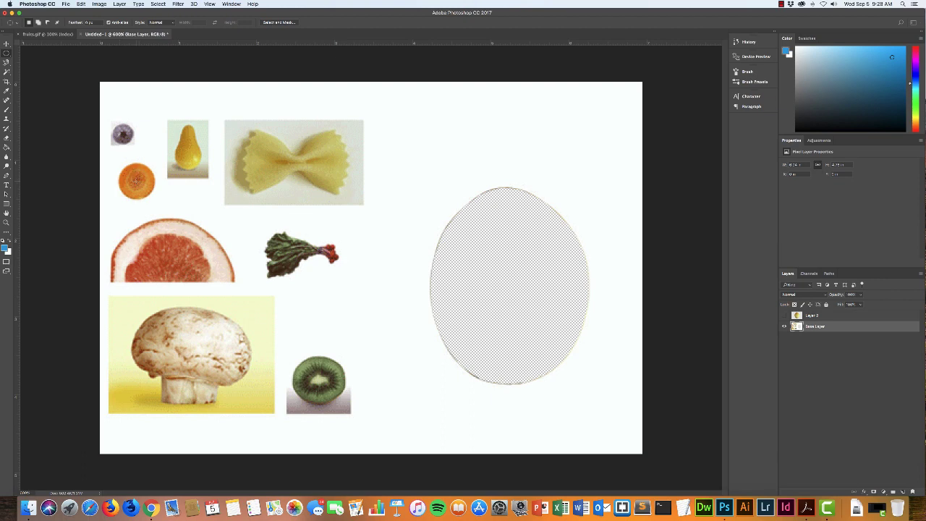
left_click_drag(119, 163, 151, 194)
key("super+d")
left_click_drag(136, 179, 153, 196)
key("super+d")
left_click_drag(141, 181, 172, 212)
left_click(190, 197)
left_click_drag(137, 182, 154, 199)
key("alt+super+z")
left_click_drag(136, 182, 153, 197)
Step: Cut the selected carrot slice from the Base Layer onto a new layer and name that layer Carrot
left_click(119, 4)
mouse_move(123, 12)
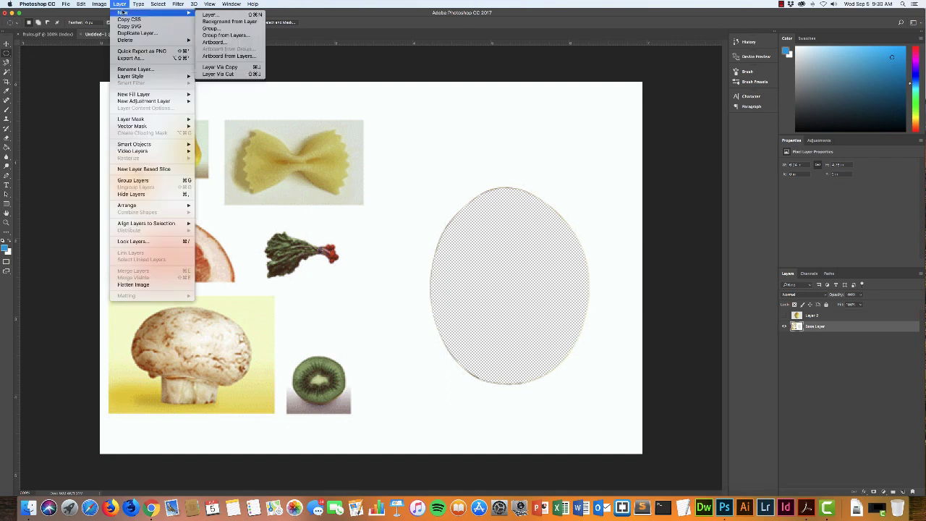
left_click(222, 75)
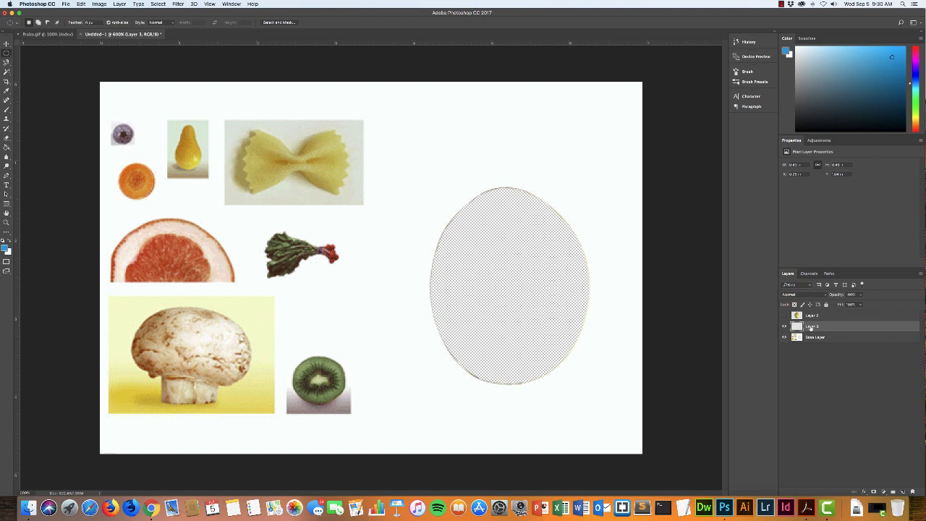
double_click(811, 327)
key("BackSpace")
type("Ora")
type("nge")
key("Return")
Step: Rename the melon's Layer 2 as Melon and make the Carrot layer active again
left_click(811, 316)
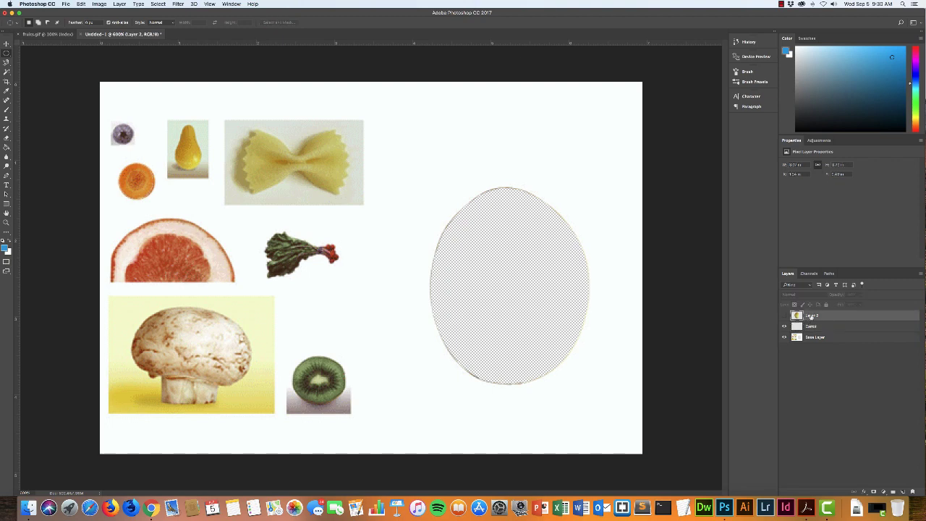
double_click(810, 316)
type("Melon")
key("Return")
left_click(836, 327)
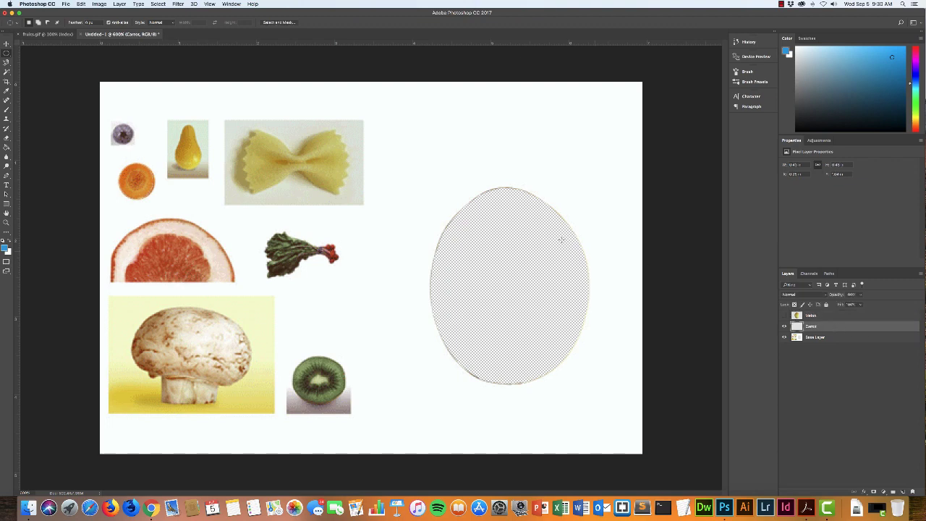
Step: Toggle the Carrot layer's visibility to check the cut-out, leaving the layer hidden
left_click(783, 327)
left_click(784, 326)
left_click(784, 326)
left_click(784, 327)
left_click(784, 326)
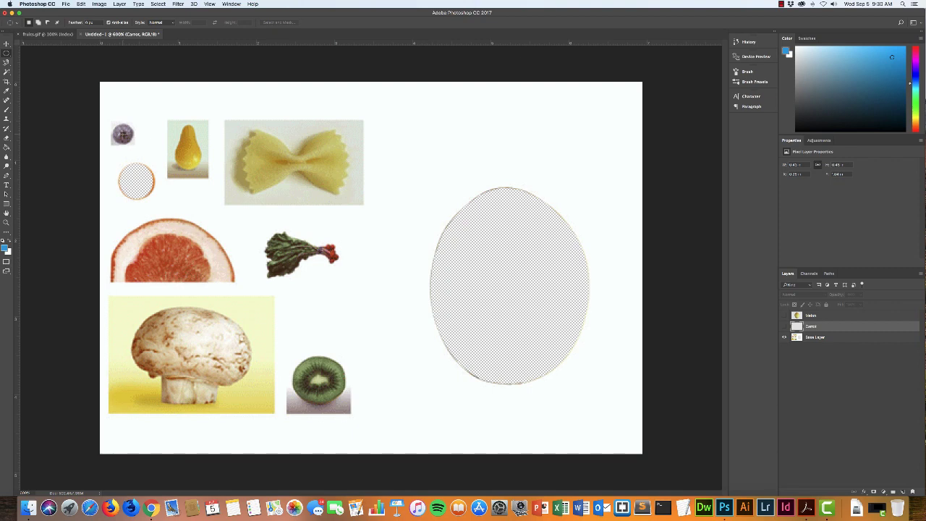
Step: Draw an elliptical selection around the blueberry, starting from its center
left_click_drag(124, 135, 131, 142)
left_click_drag(131, 142, 132, 142)
Step: Try to cut the selected blueberry onto a new layer while the Carrot layer is active
left_click(120, 4)
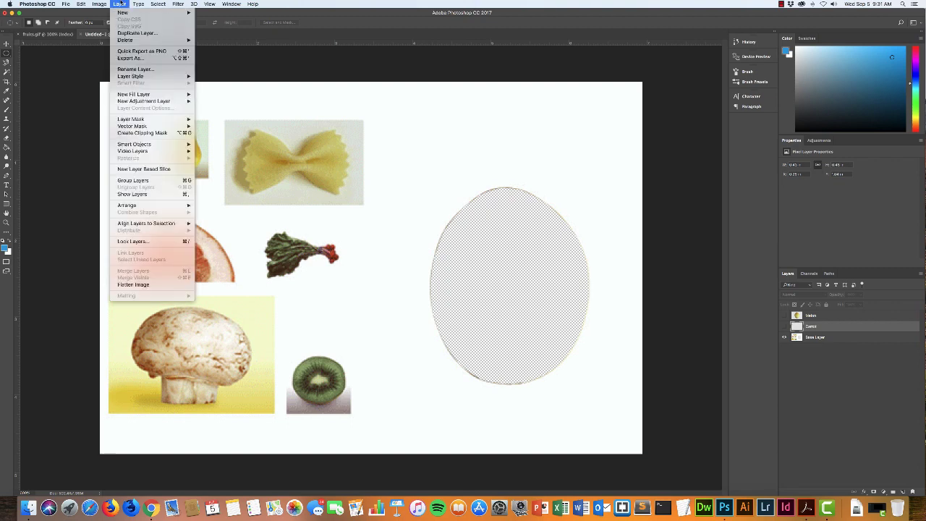
mouse_move(127, 13)
left_click(234, 75)
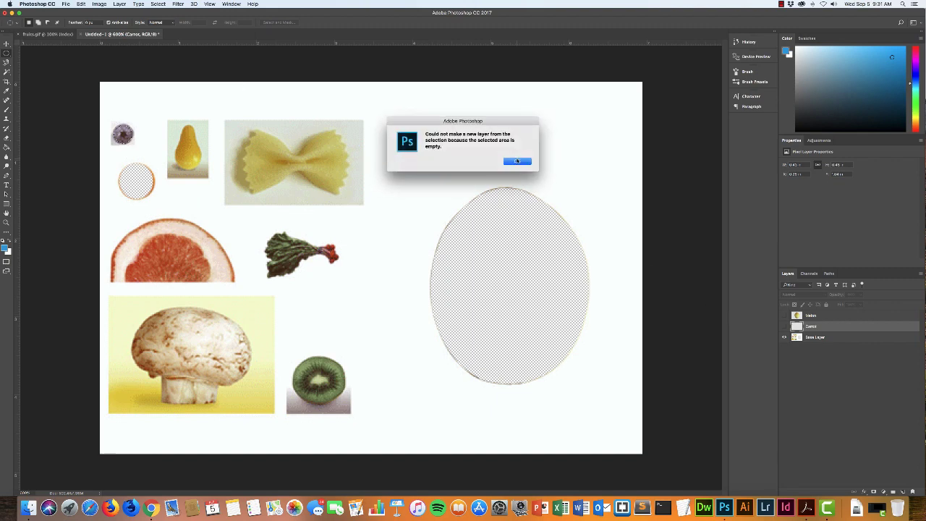
left_click_drag(453, 120, 405, 73)
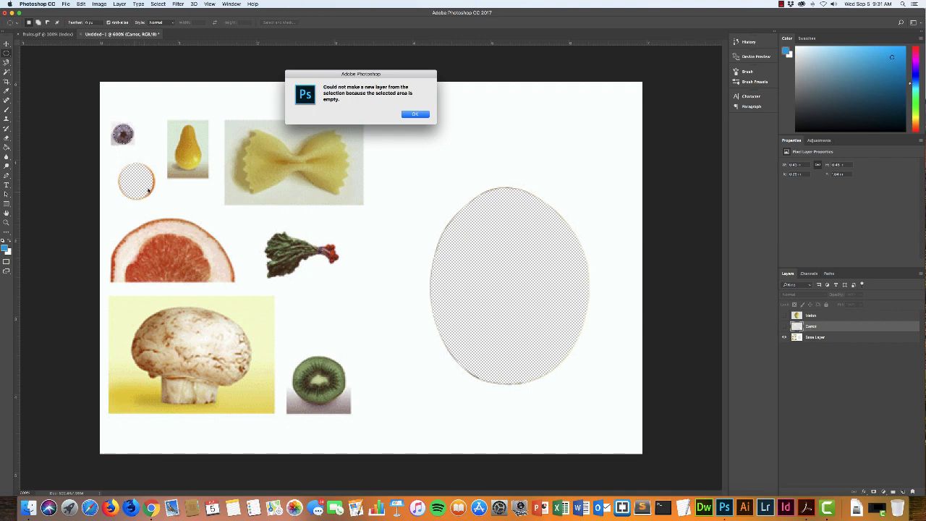
left_click(416, 114)
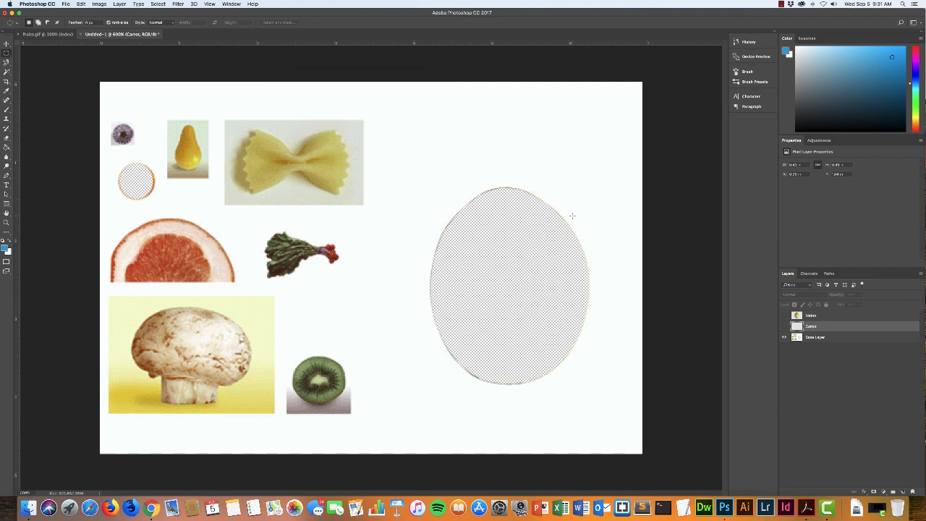
Step: Make the Base Layer active, cut the selected blueberry onto a new layer, and name that layer Blueberry
left_click(818, 337)
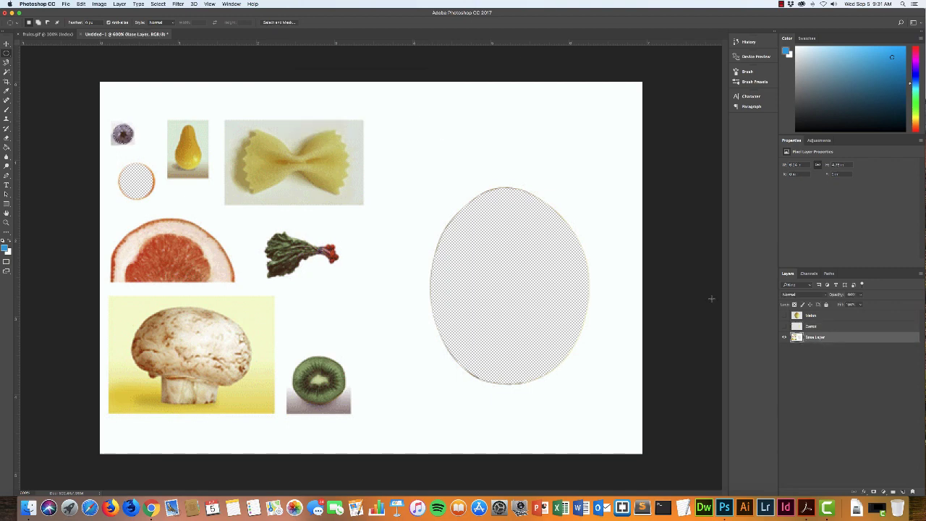
left_click(119, 4)
mouse_move(145, 13)
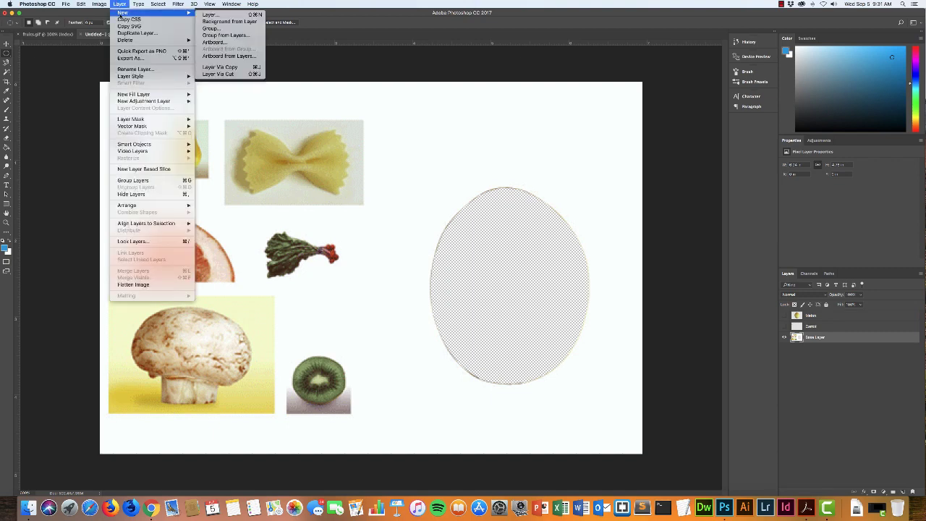
left_click(233, 75)
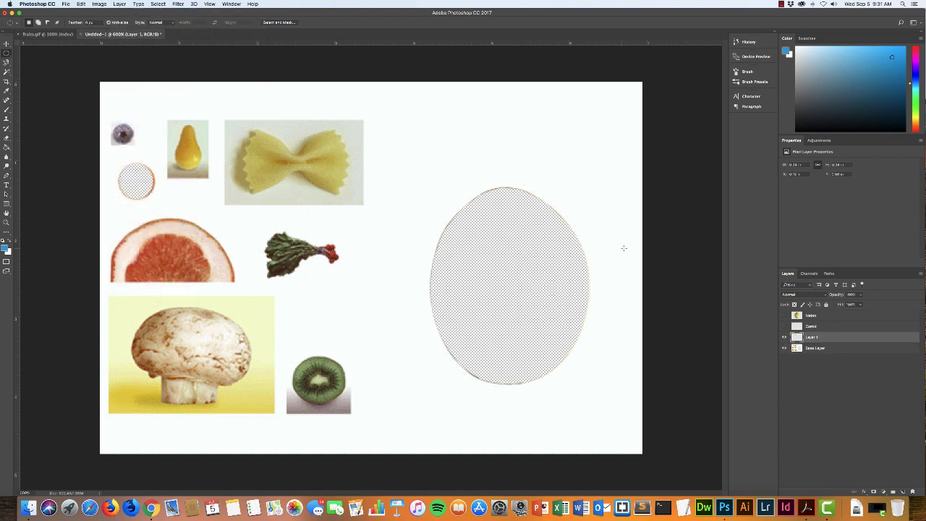
left_click(785, 338)
left_click(785, 338)
double_click(812, 338)
type("Blueberry")
key("Return")
Step: Hide the Base Layer and show the Carrot layer as the active layer
left_click(839, 327)
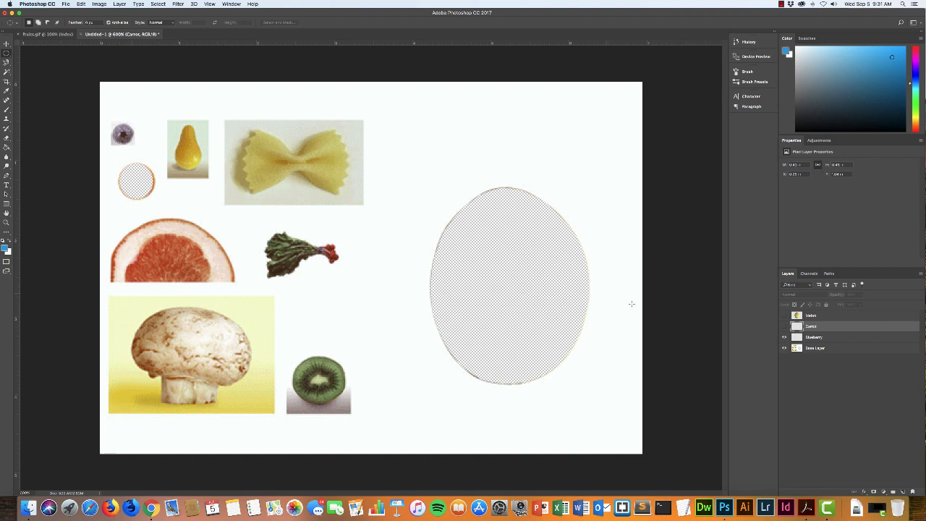
left_click(785, 349)
left_click(831, 349)
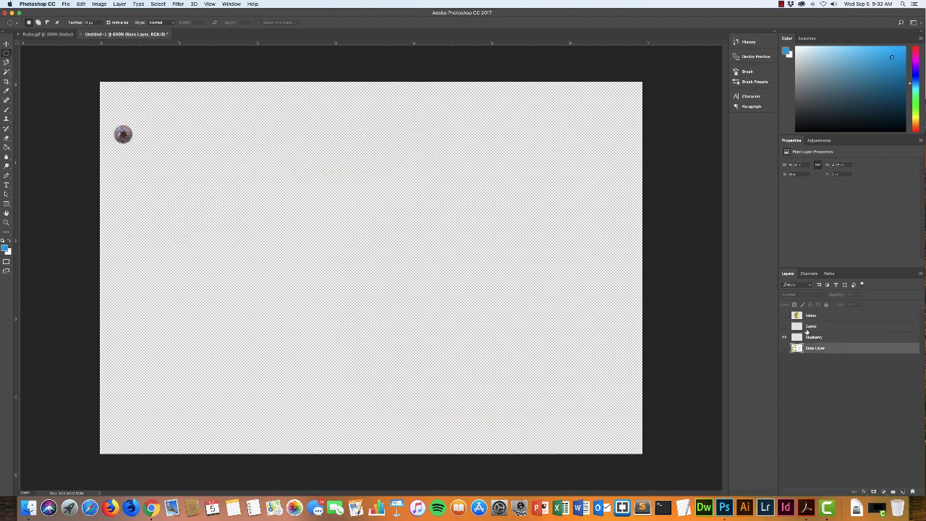
left_click(842, 328)
left_click(785, 327)
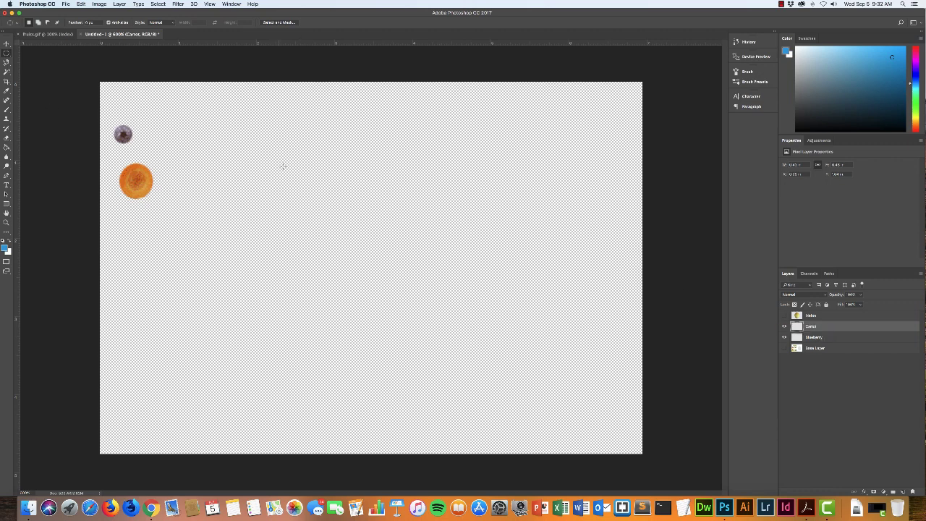
Step: Use the Move tool to place the blueberry just to the right of the carrot slice
left_click(6, 44)
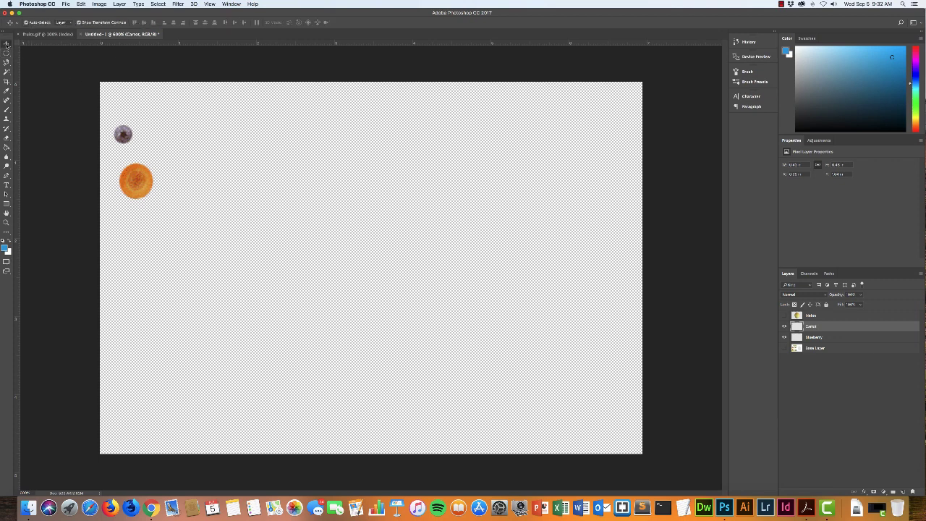
left_click(839, 338)
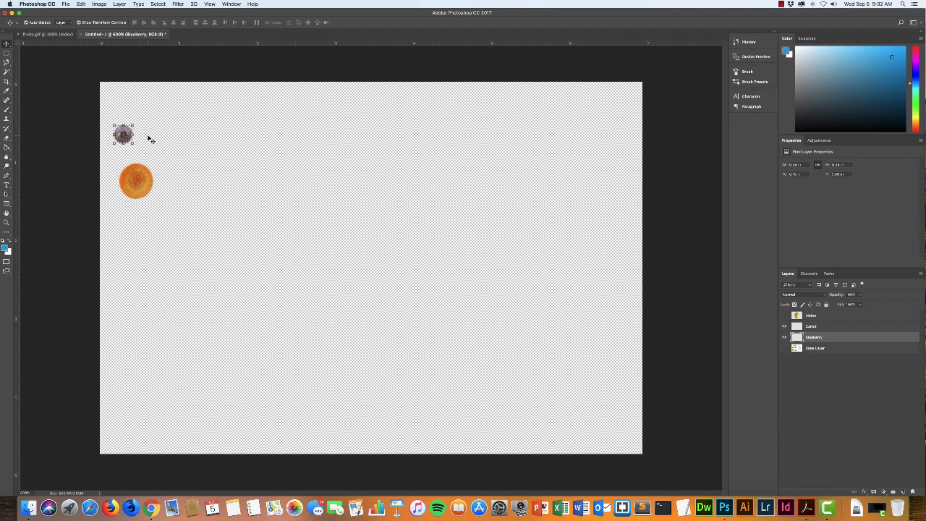
left_click(114, 126)
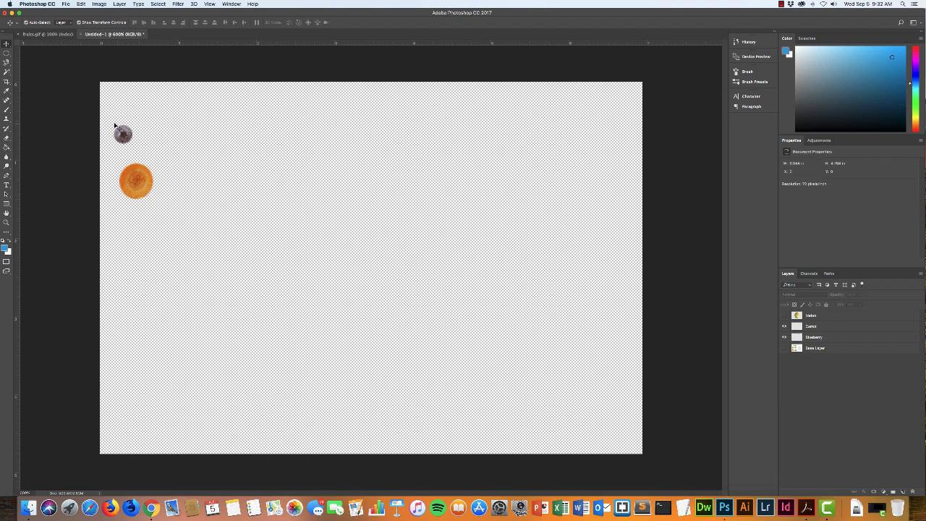
left_click_drag(124, 132, 176, 176)
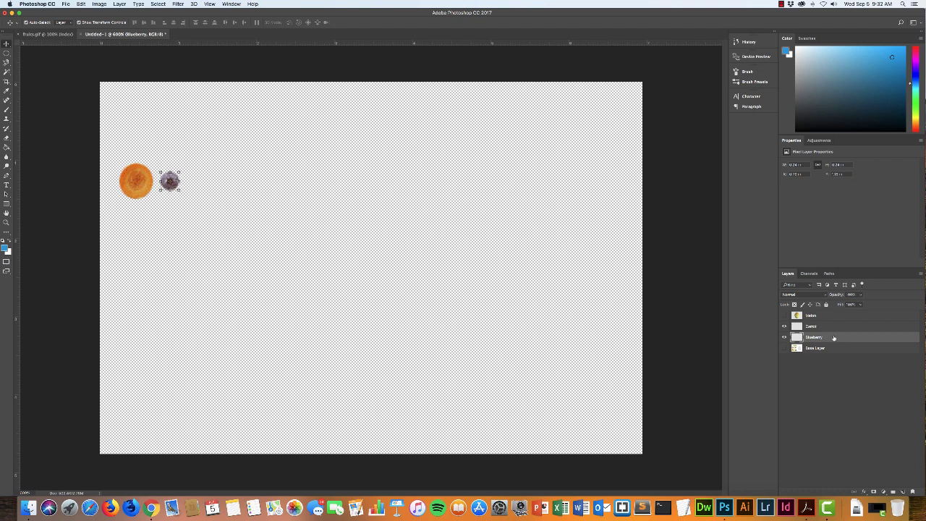
Step: Reorder the layers so that Blueberry sits above Carrot
left_click(829, 327)
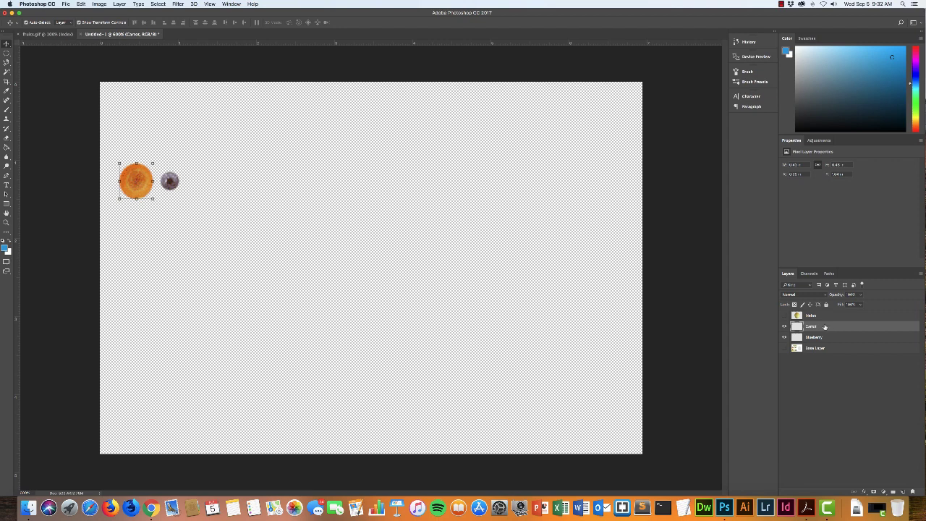
left_click(831, 338)
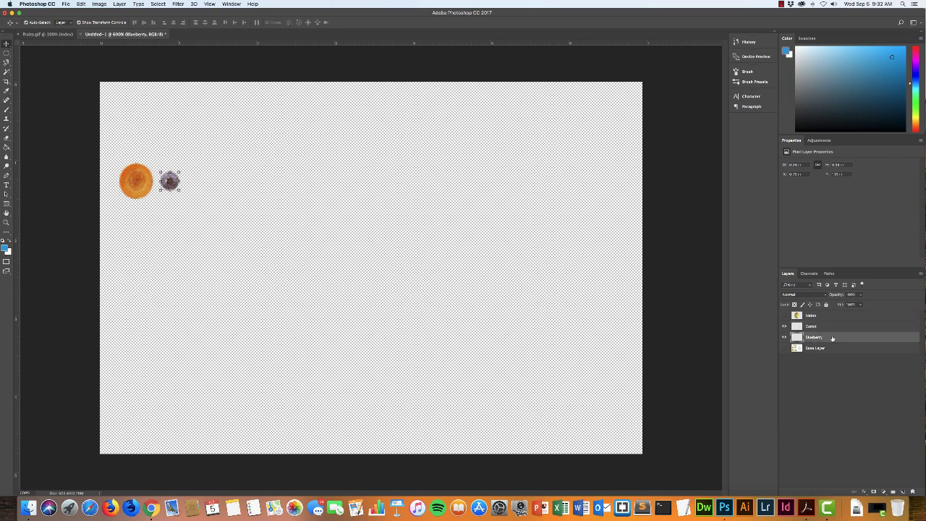
left_click_drag(832, 338, 831, 323)
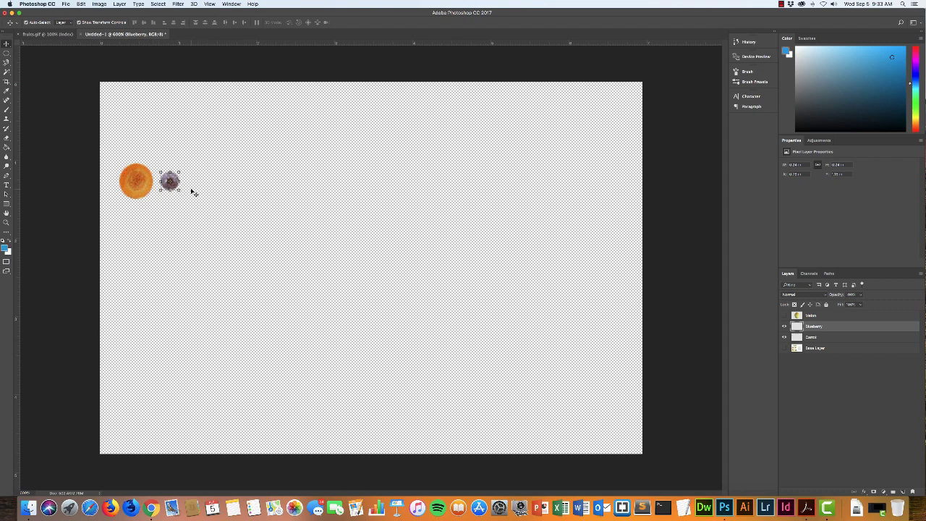
Step: Move the blueberry onto the center of the carrot slice, nudge it slightly downward, and deselect it
left_click_drag(181, 191, 144, 184)
key("Return")
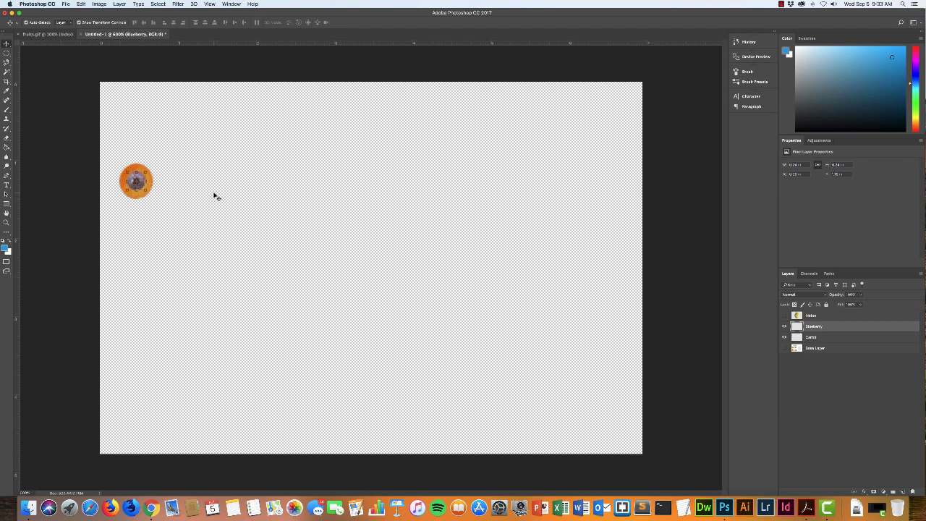
key("Down")
key("Down")
key("Down")
key("Down")
key("Down")
key("Down")
left_click(227, 201)
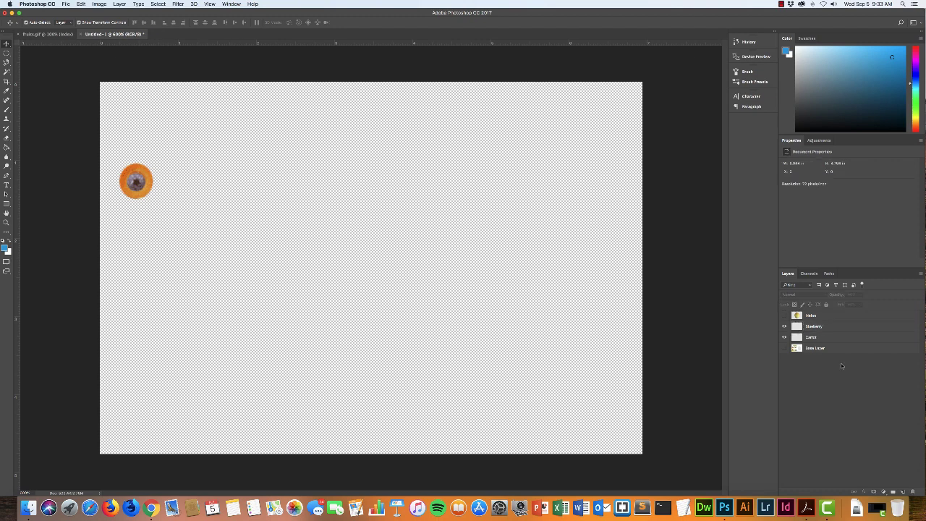
Step: Select the Blueberry and Carrot layers together and merge them into one layer
left_click(832, 328)
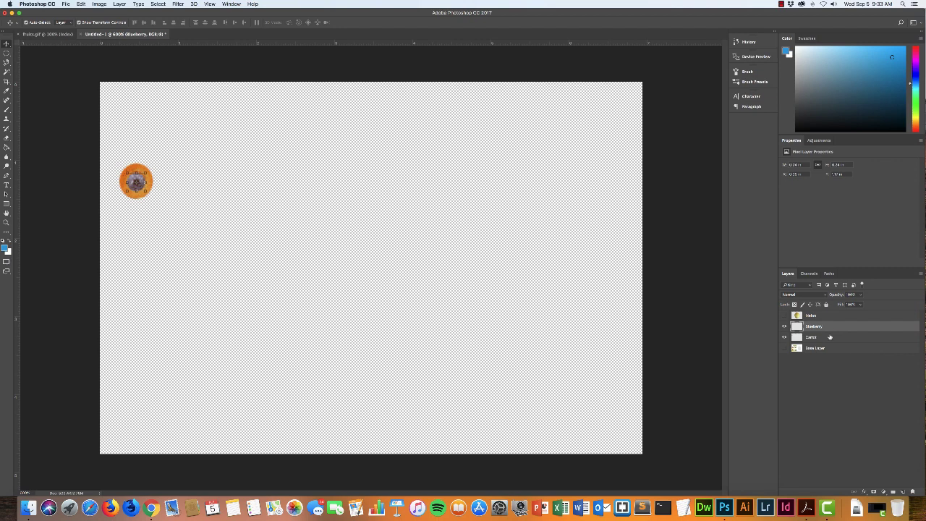
left_click(830, 338)
left_click(833, 329)
left_click(832, 337)
left_click(833, 328)
left_click(826, 338, "shift")
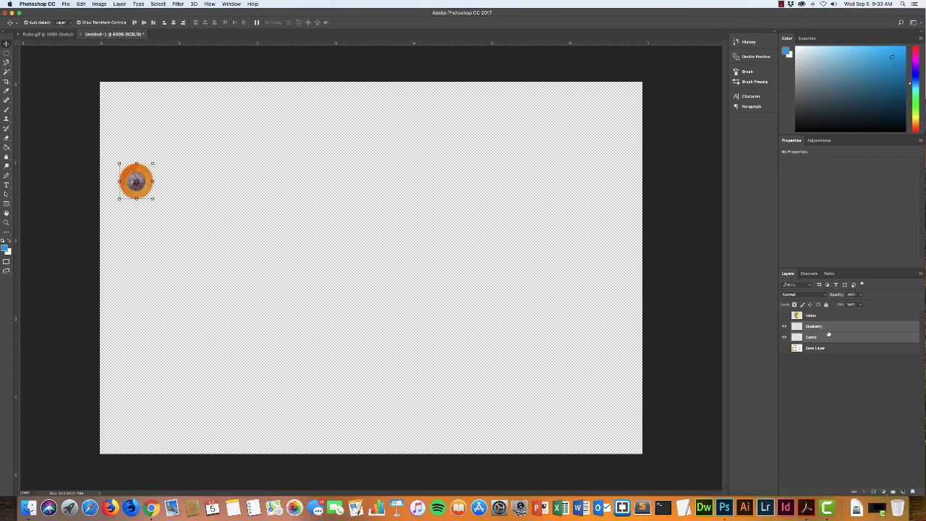
right_click(829, 332)
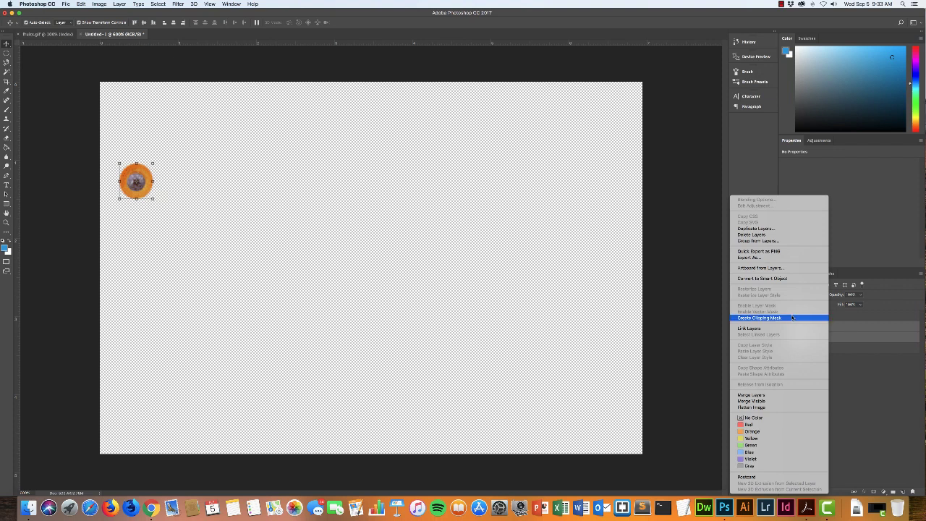
left_click(745, 395)
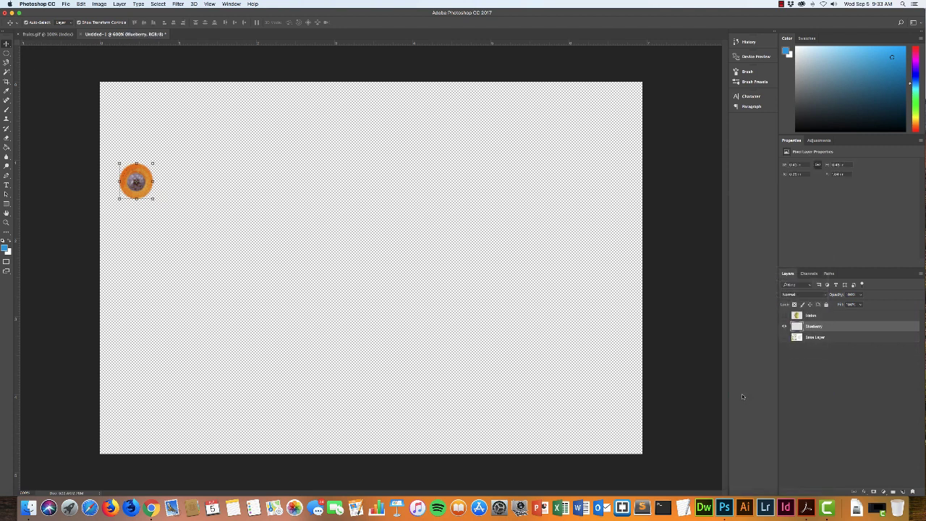
Step: Rename the merged eye layer as L eye
double_click(813, 327)
type("F")
key("Return")
Step: Duplicate the eye to the right of the original at the same height, and show the Melon layer
left_click_drag(143, 172, 199, 175)
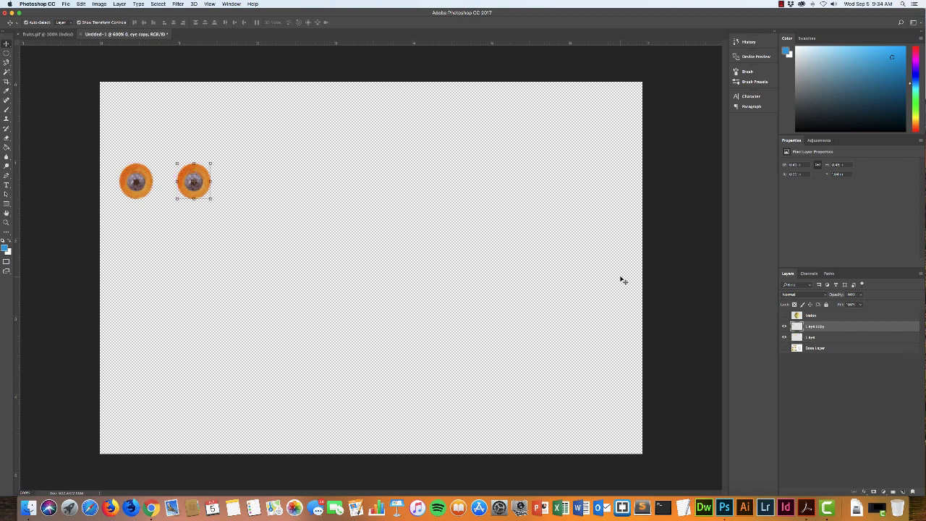
left_click(785, 316)
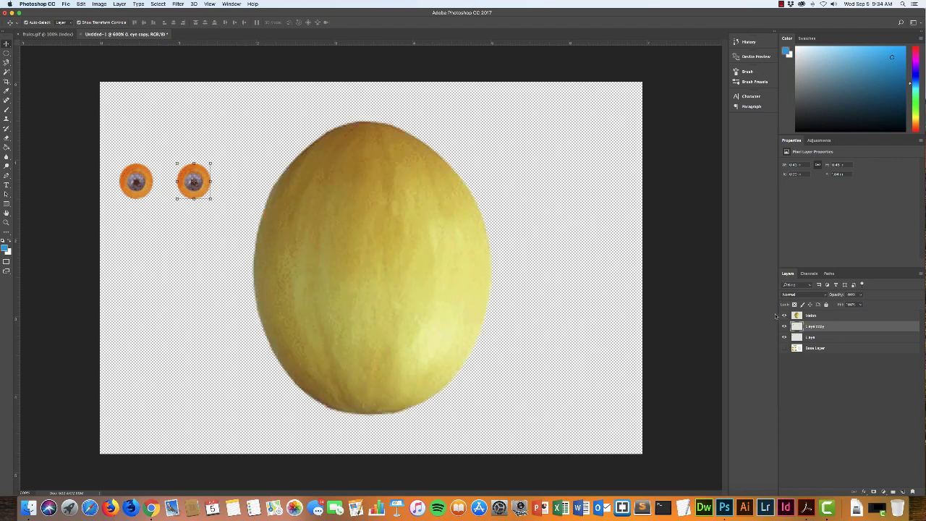
Step: Rename the duplicated eye layer as R eye and select both eye layers together
left_click(830, 337, "shift")
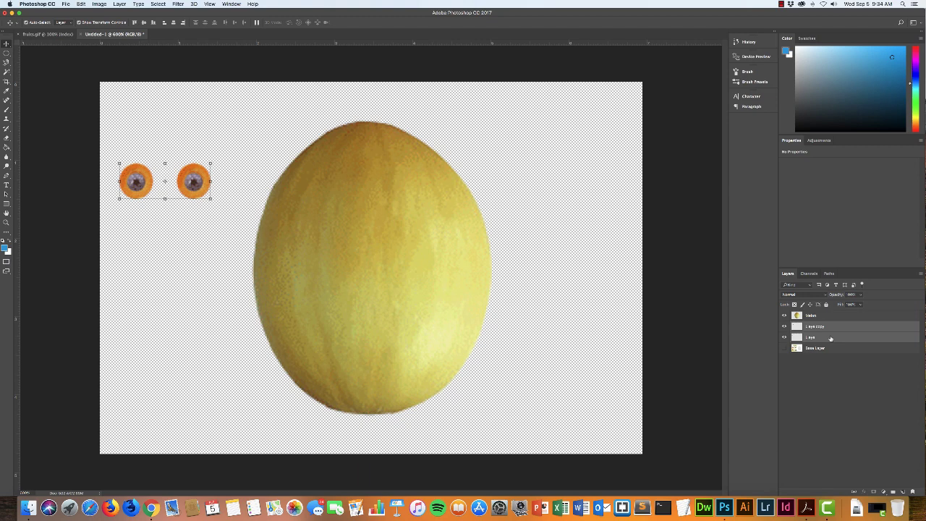
left_click(822, 328)
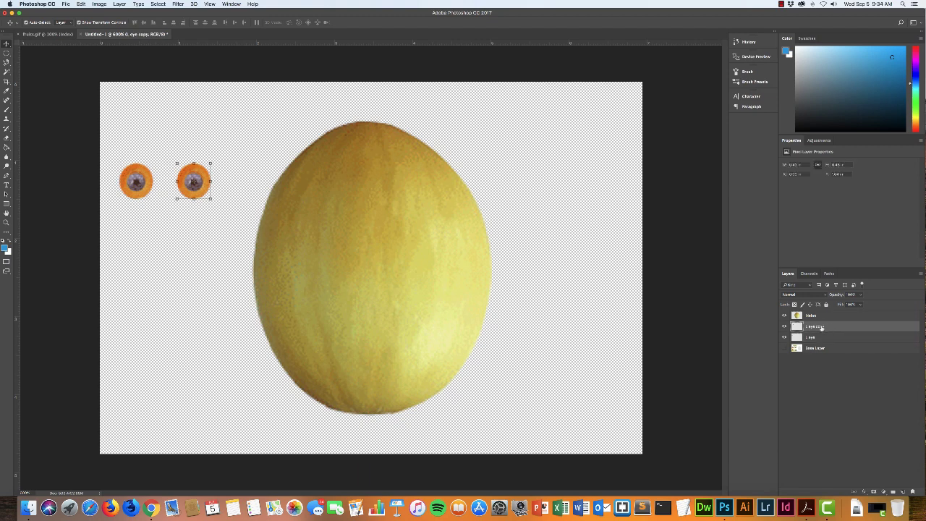
double_click(811, 328)
type("E")
key("Return")
left_click(829, 338, "shift")
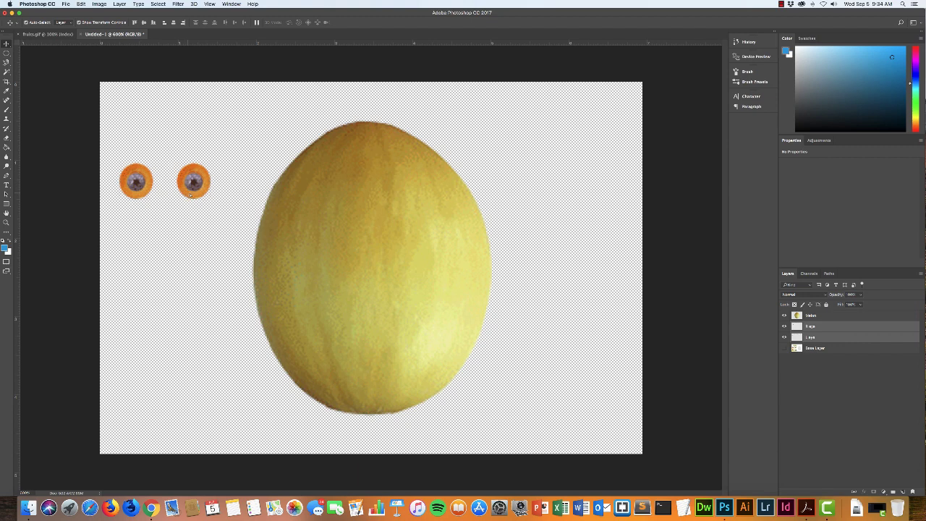
Step: Move the Melon layer below both eye layers and position the pair of eyes on the melon's upper half
left_click_drag(188, 192, 217, 197)
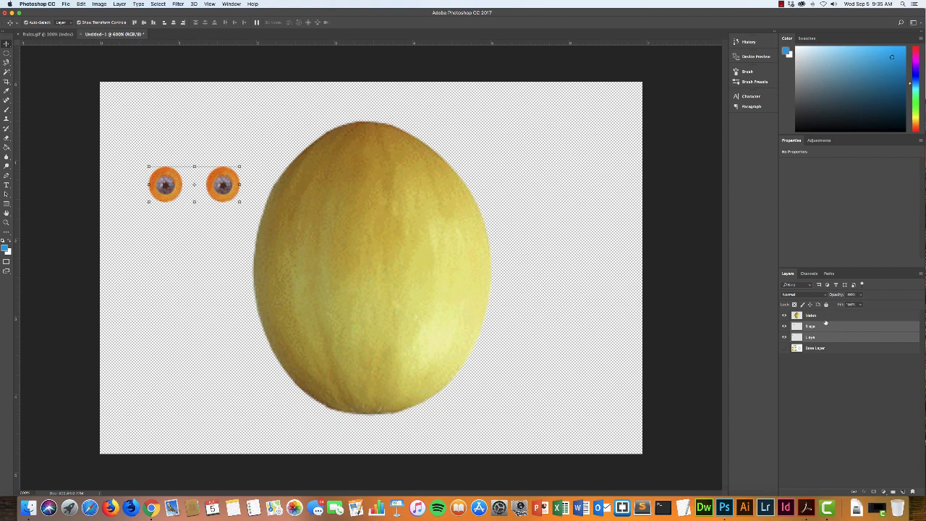
left_click_drag(822, 315, 823, 342)
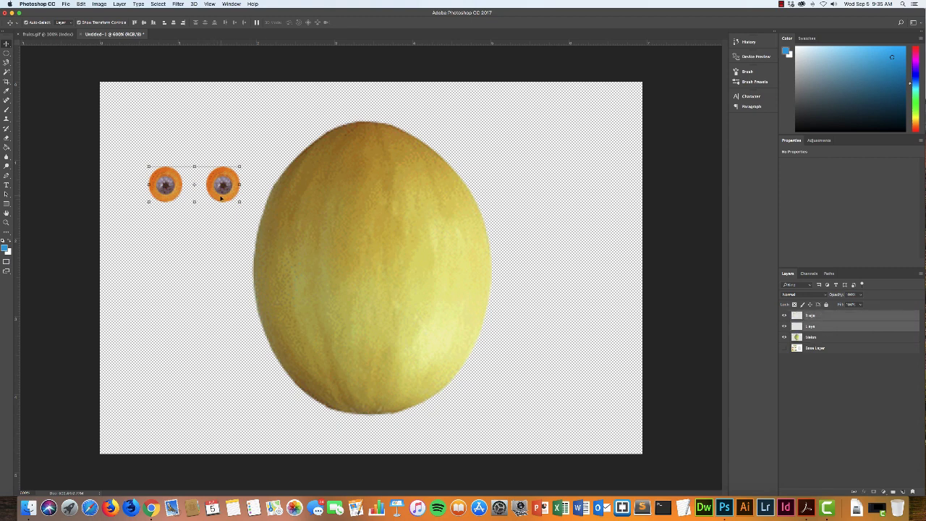
left_click_drag(221, 197, 387, 215)
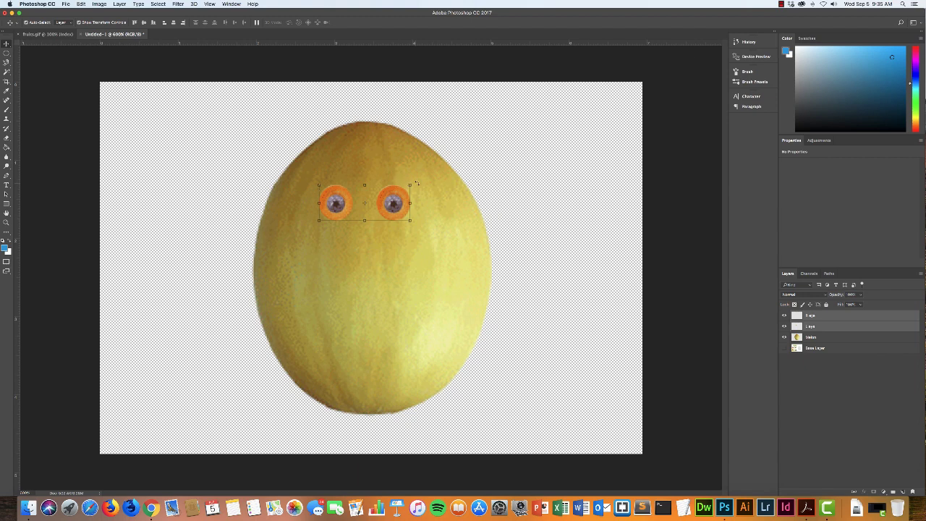
Step: Enlarge both eyes together in proportion and center them across the melon's upper half
left_click_drag(410, 185, 434, 175)
mouse_move(421, 213)
left_mouse_down()
mouse_move(406, 210)
mouse_move(414, 214)
left_mouse_up()
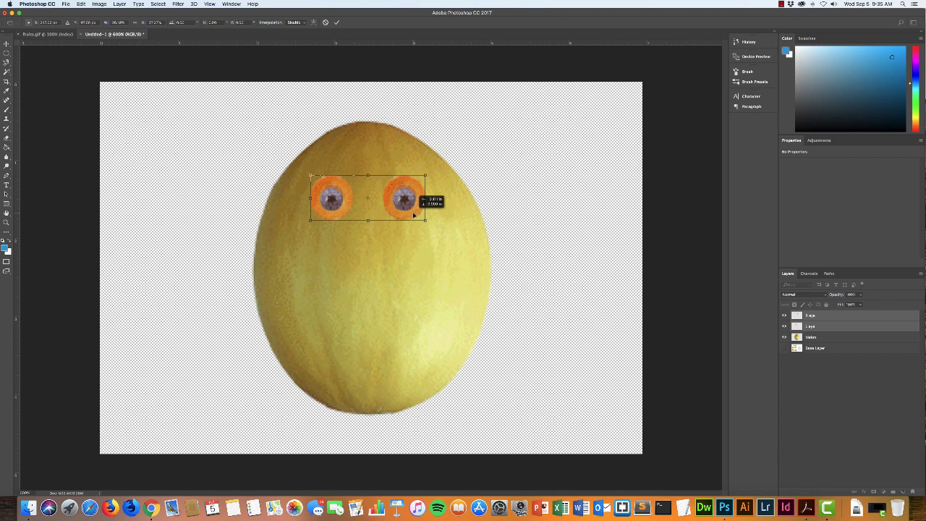
left_click_drag(414, 214, 414, 215)
key("Return")
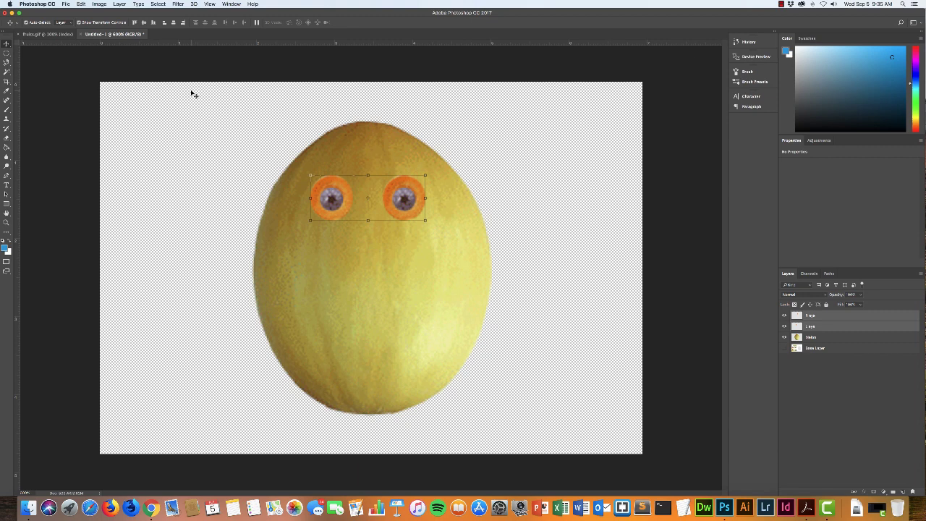
Step: Save the document as melonhead in Photoshop format in the melonhead folder, with Maximize Compatibility on
left_click(64, 3)
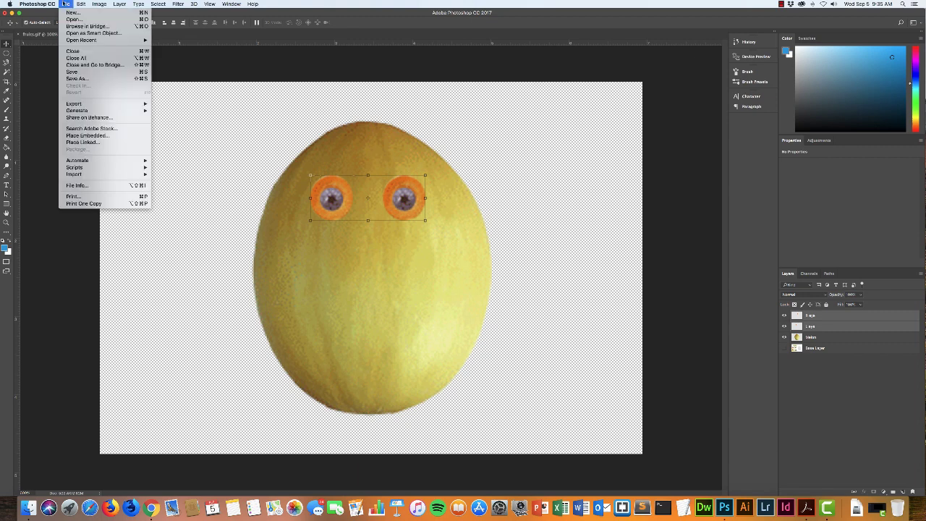
left_click(77, 79)
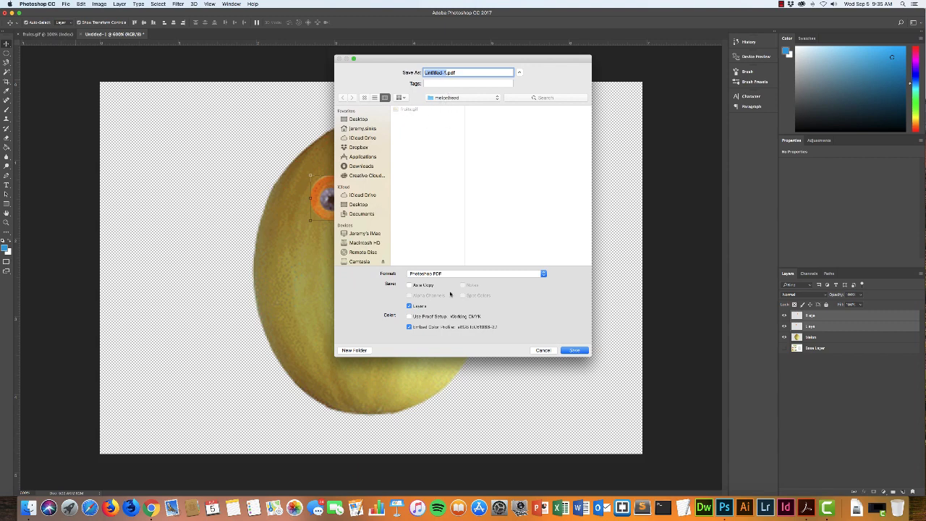
left_click(438, 275)
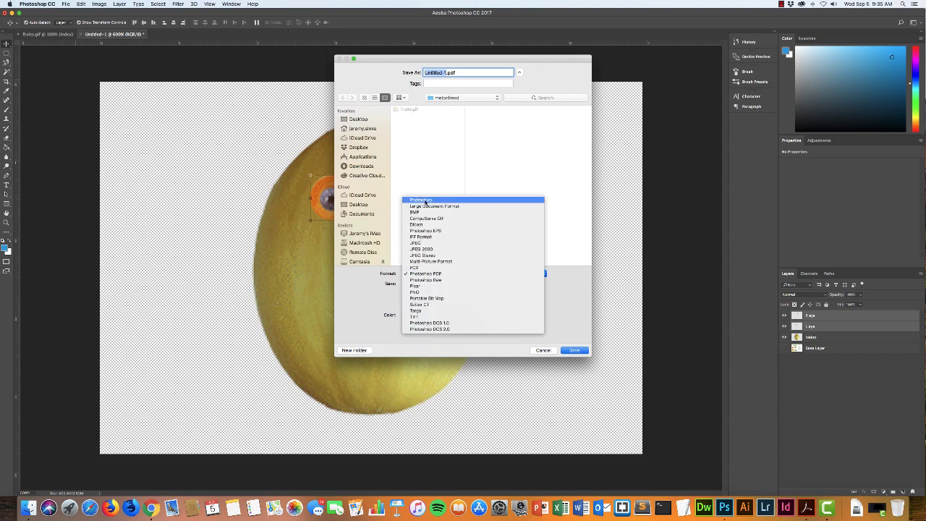
left_click(426, 201)
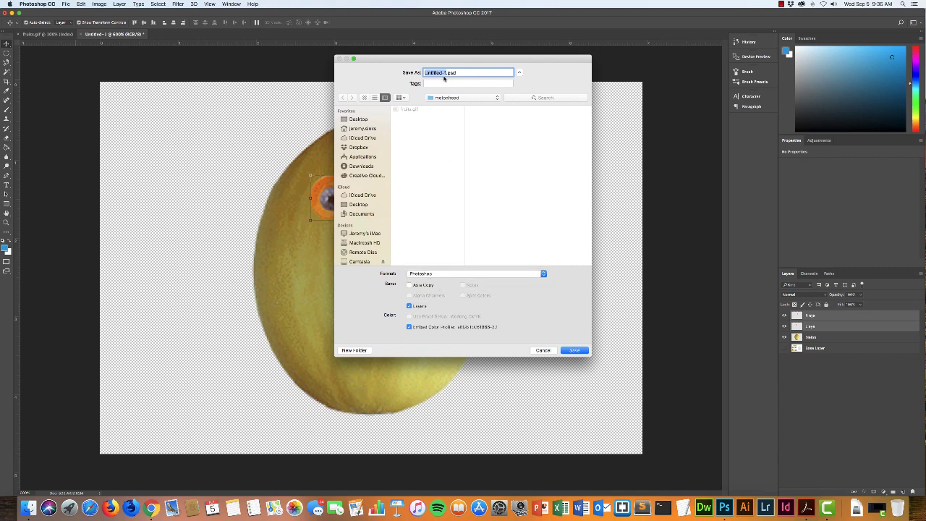
type("melonhead")
left_click(577, 351)
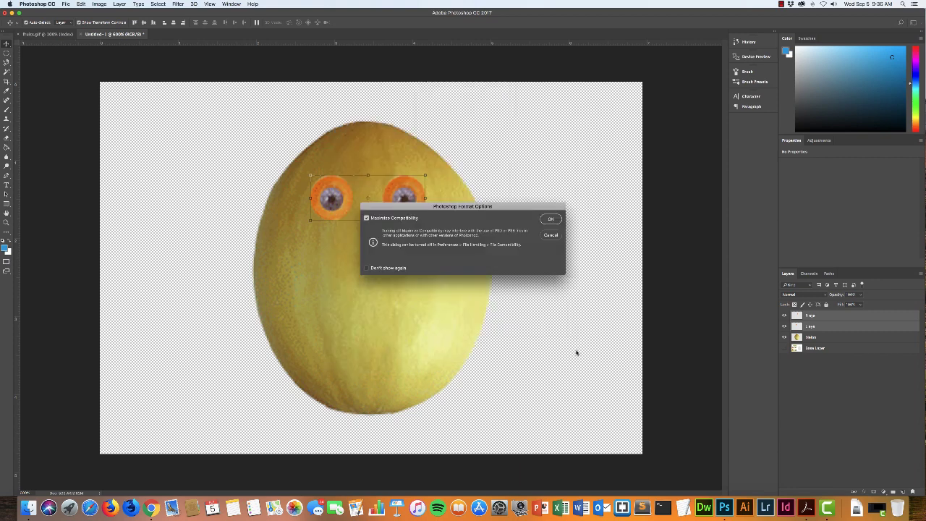
left_click(553, 218)
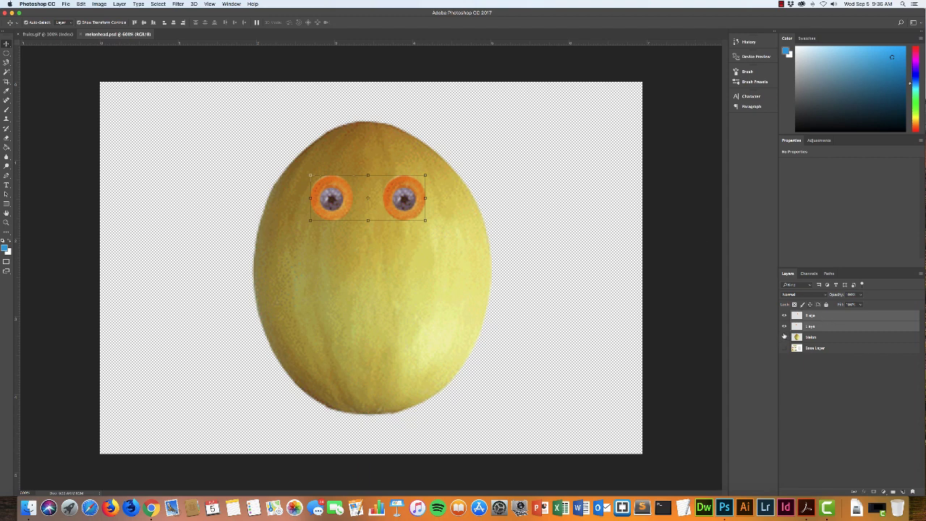
Step: Hide the Melon and both eye layers, then select the Base Layer and make it visible
left_click(837, 337)
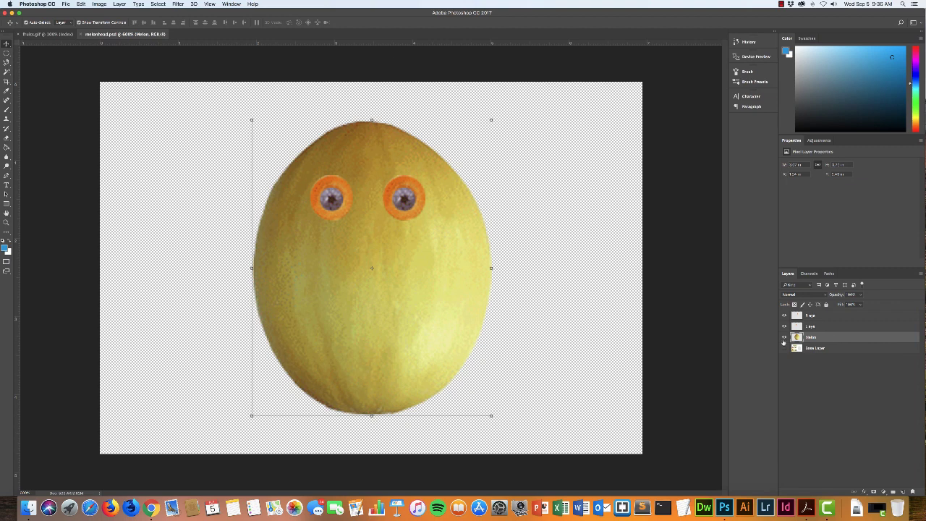
left_click_drag(784, 338, 785, 316)
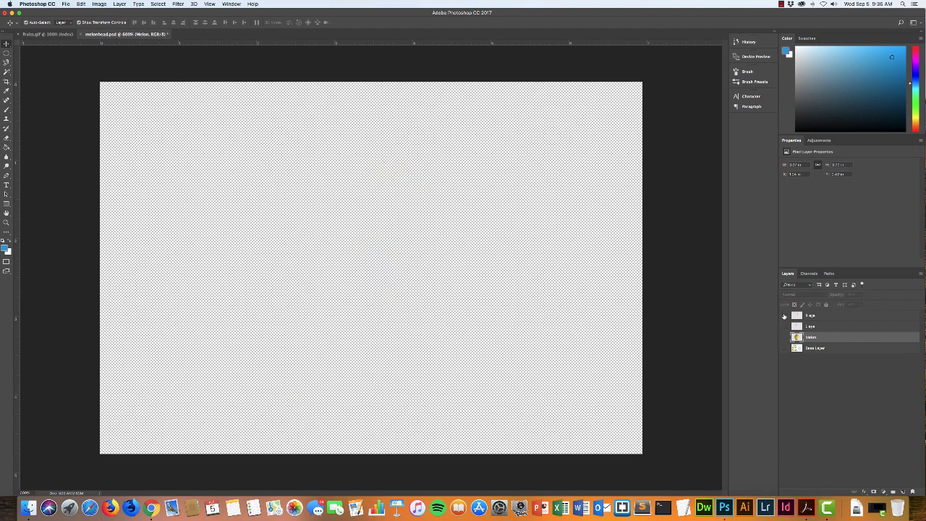
left_click(841, 351)
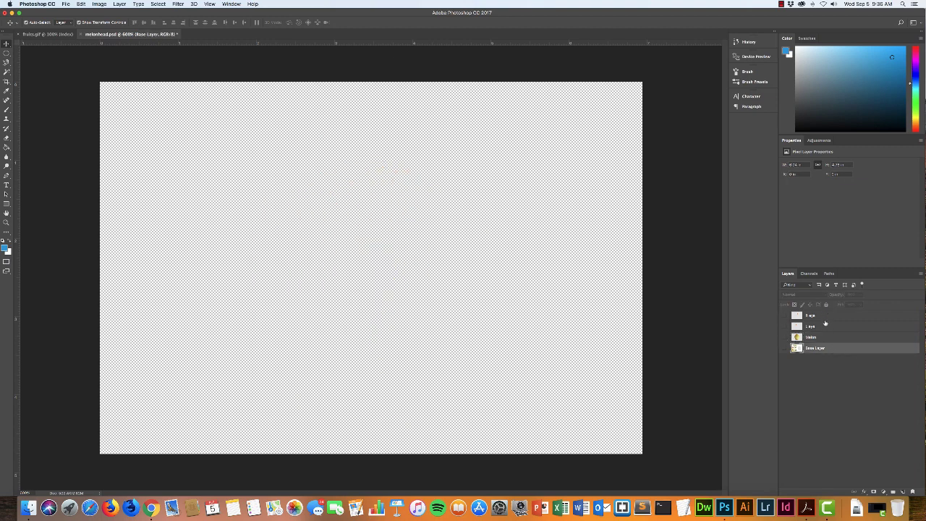
left_click(787, 352)
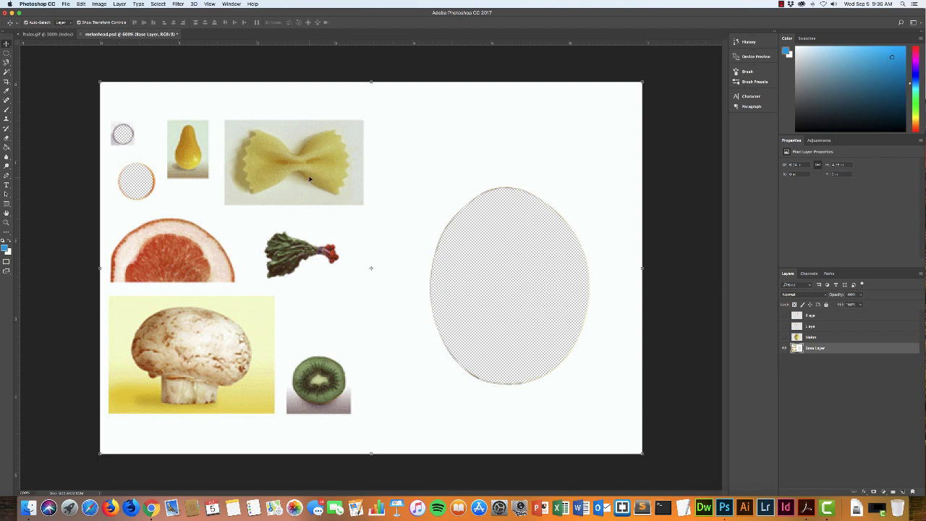
Step: Switch to Chrome and read the lesson's sections on moving the kiwi mouth with a keyboard shortcut and the arrow keys
key("super+Tab")
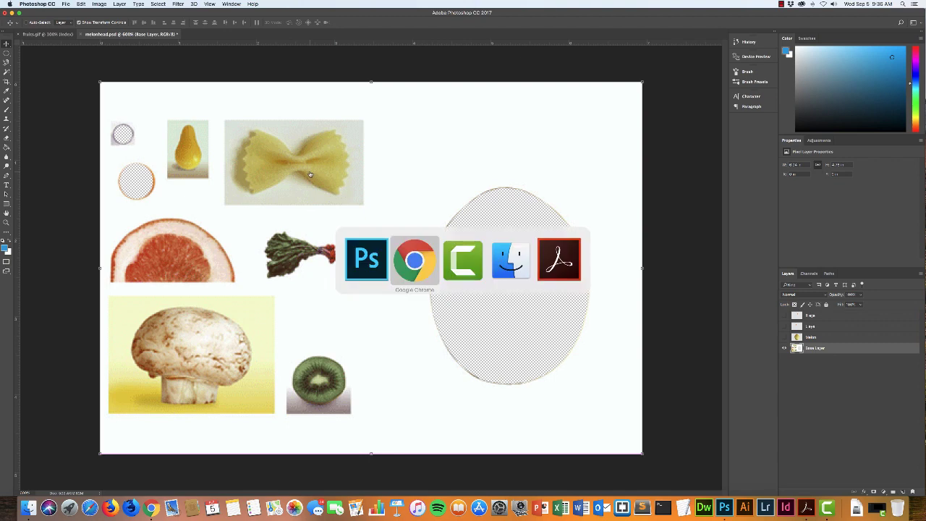
key("super+Tab")
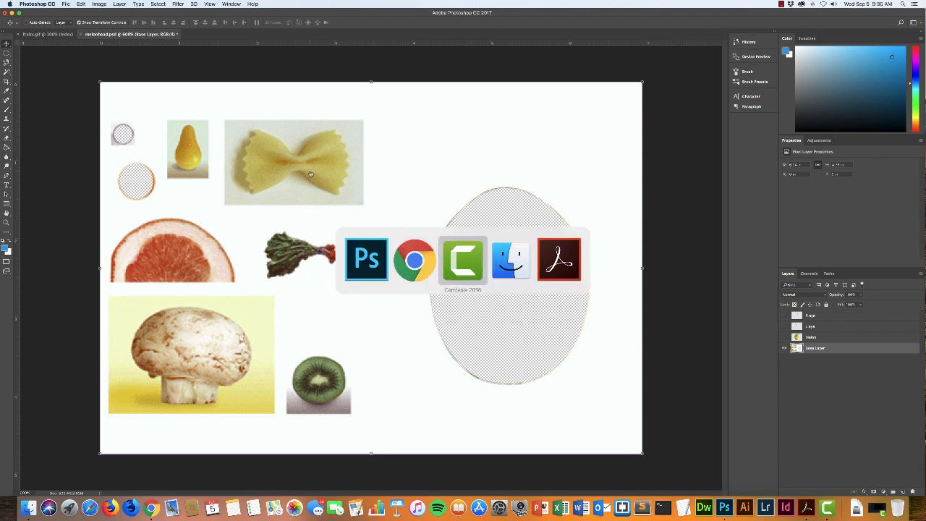
key("super+Tab")
key("super+Tab")
key("super+Tab")
key("super+Tab")
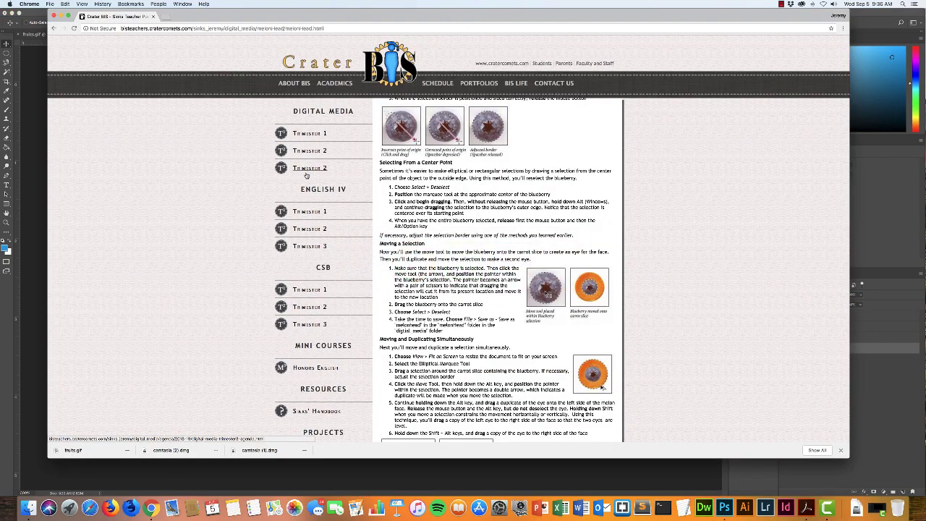
scroll(499, 290, "down", 5)
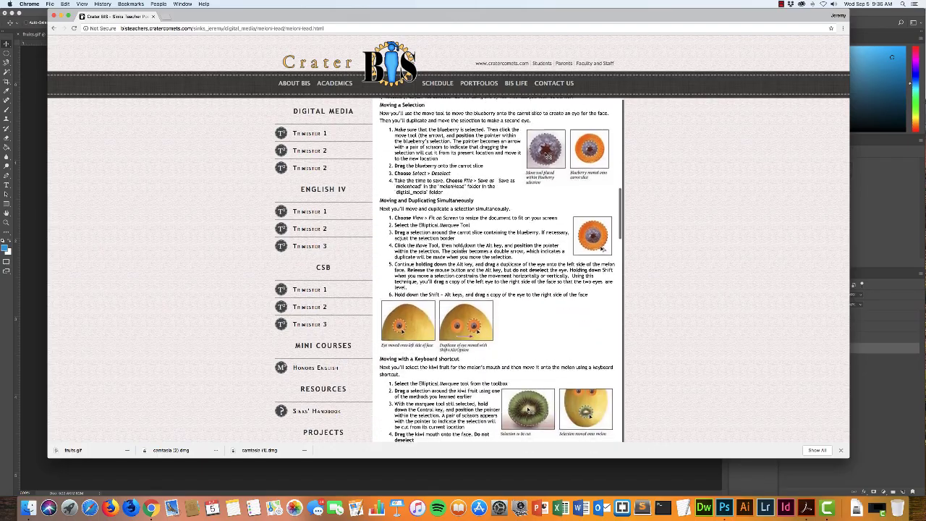
scroll(463, 251, "down", 4)
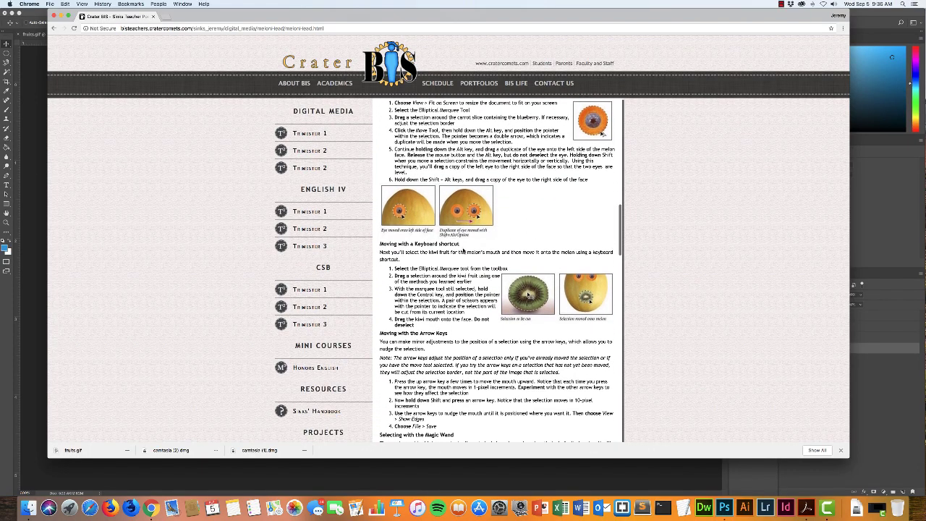
scroll(464, 251, "down", 3)
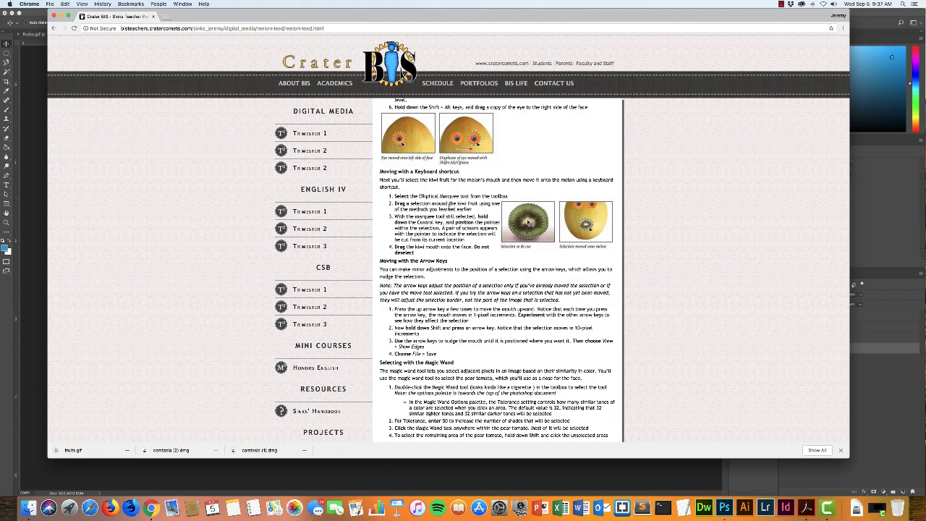
Step: Switch back to Photoshop and activate the Quick Selection tool for working on the kiwi in the Base Layer
key("super+Tab")
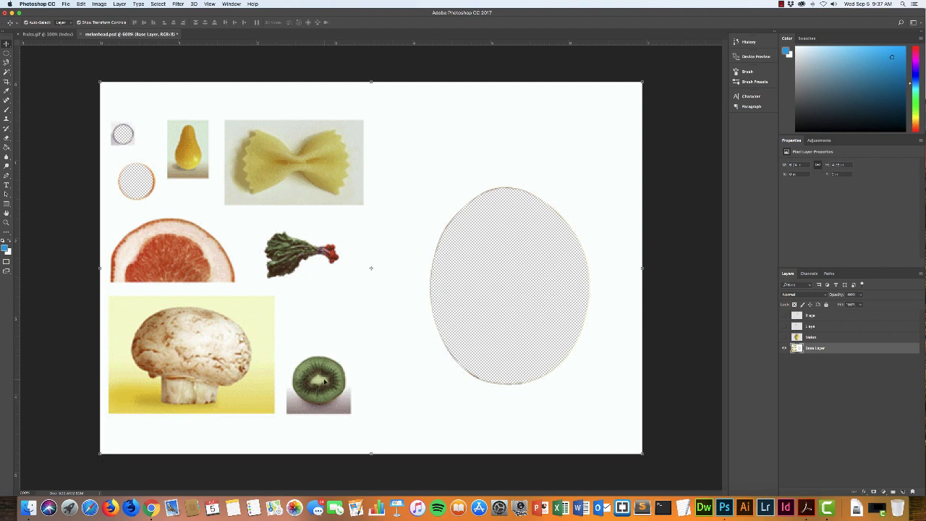
key("super+plus")
key("super+plus")
key("super+plus")
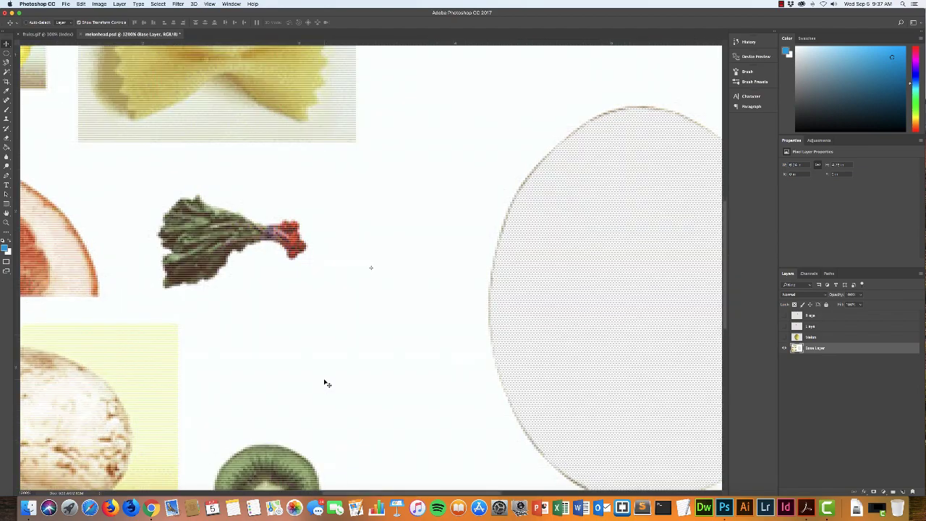
left_click_drag(331, 407, 420, 268)
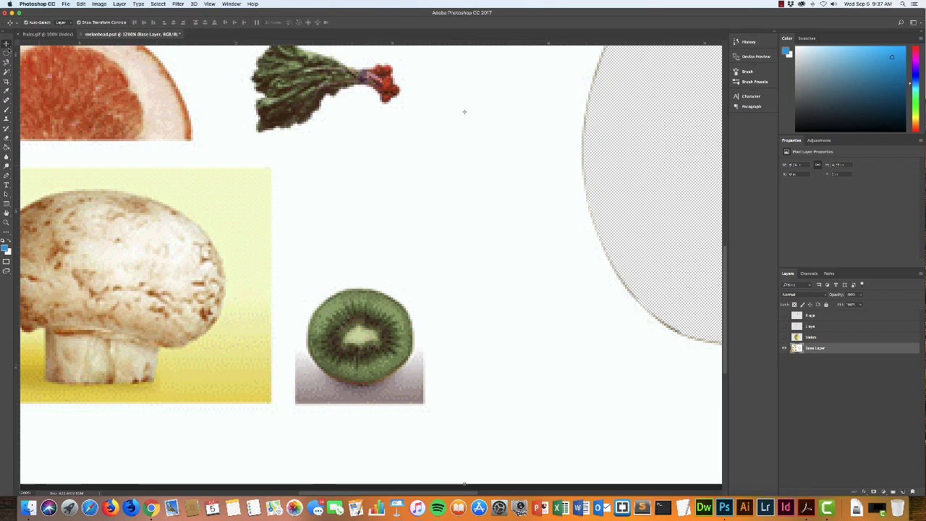
left_click(6, 63)
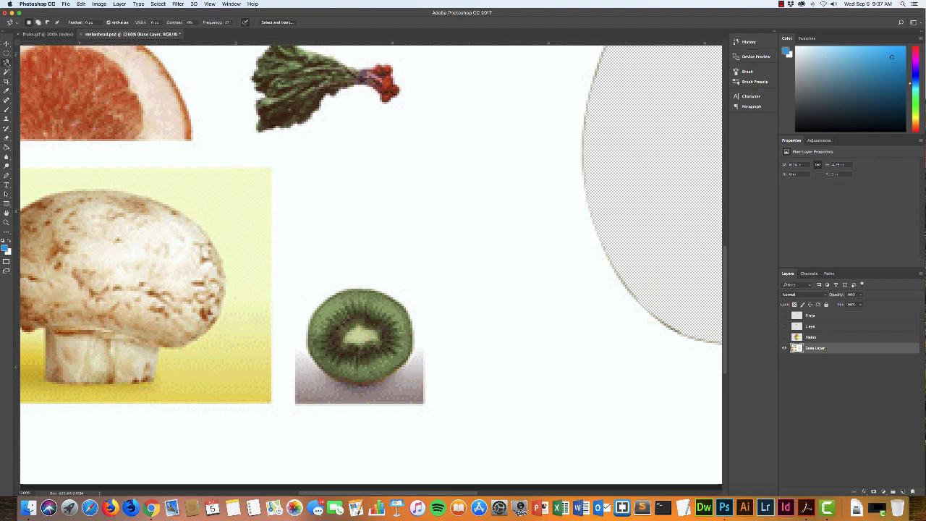
left_click(345, 289)
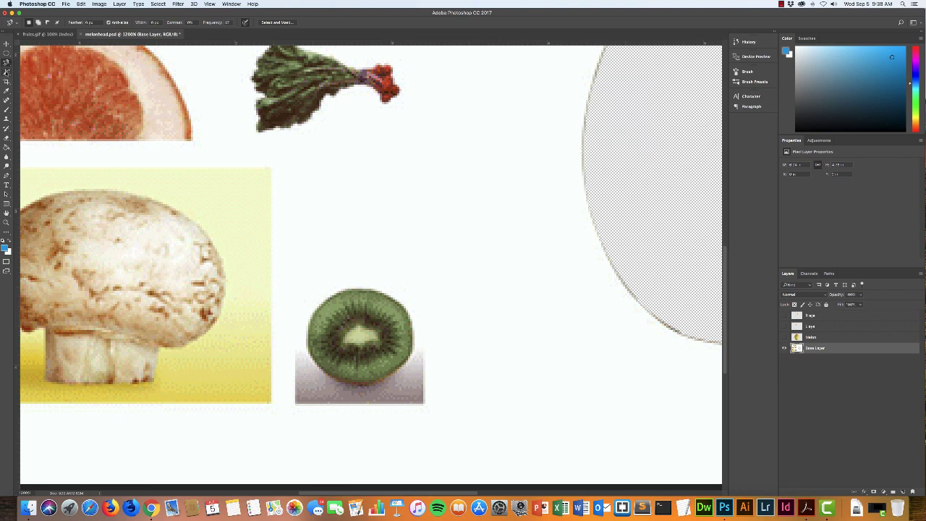
left_click(5, 71)
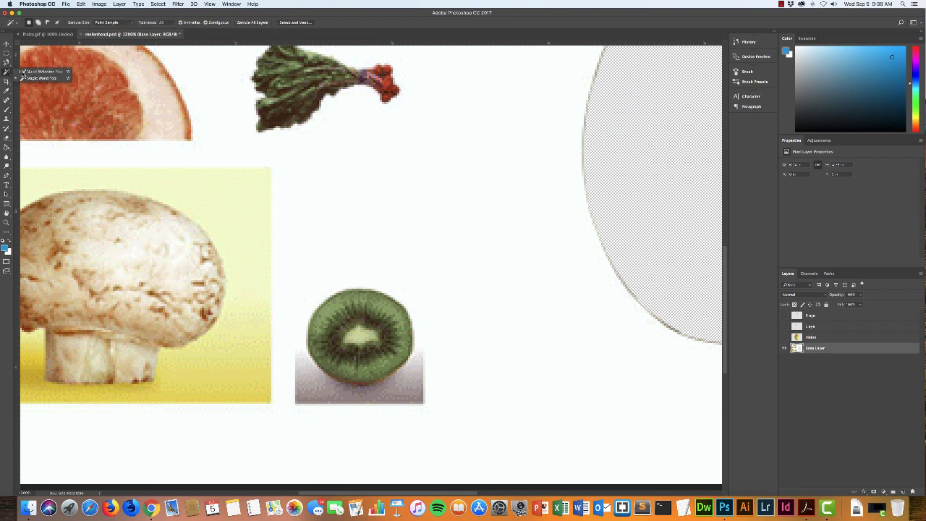
left_click(22, 71)
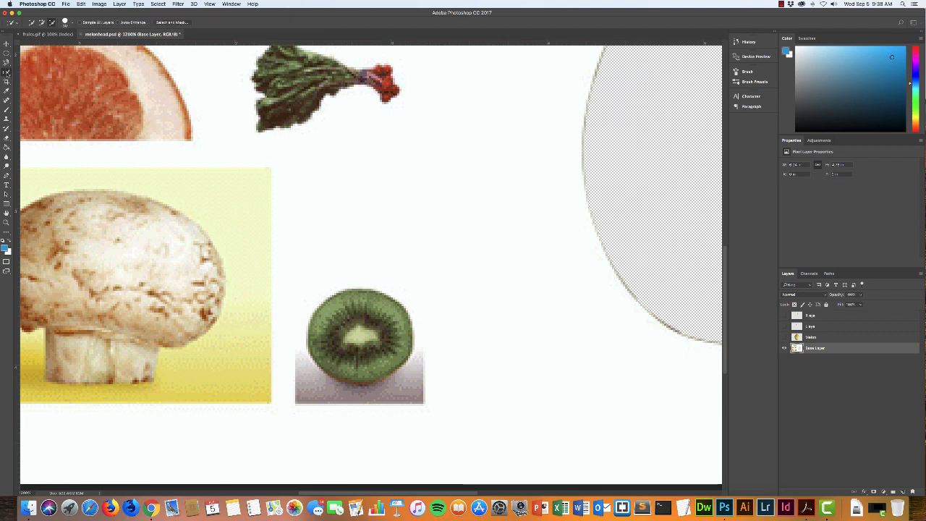
left_click(6, 72)
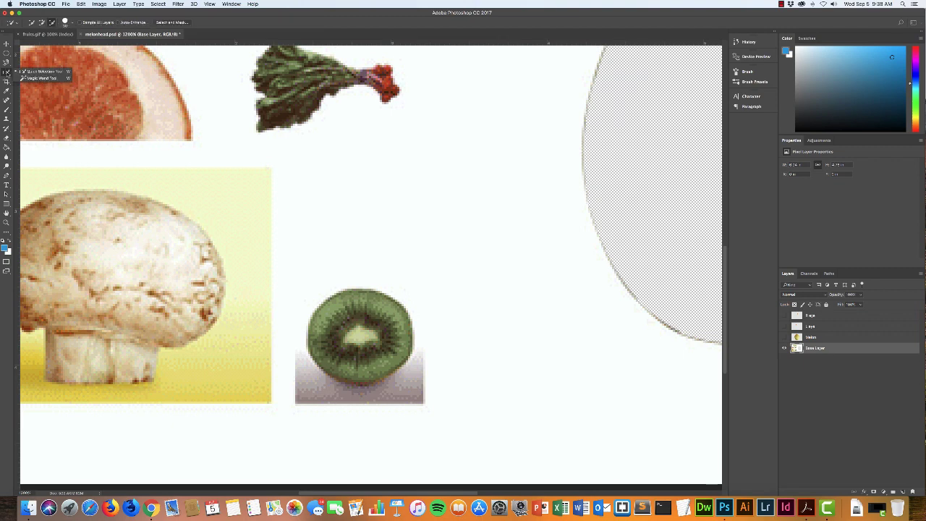
left_click(40, 71)
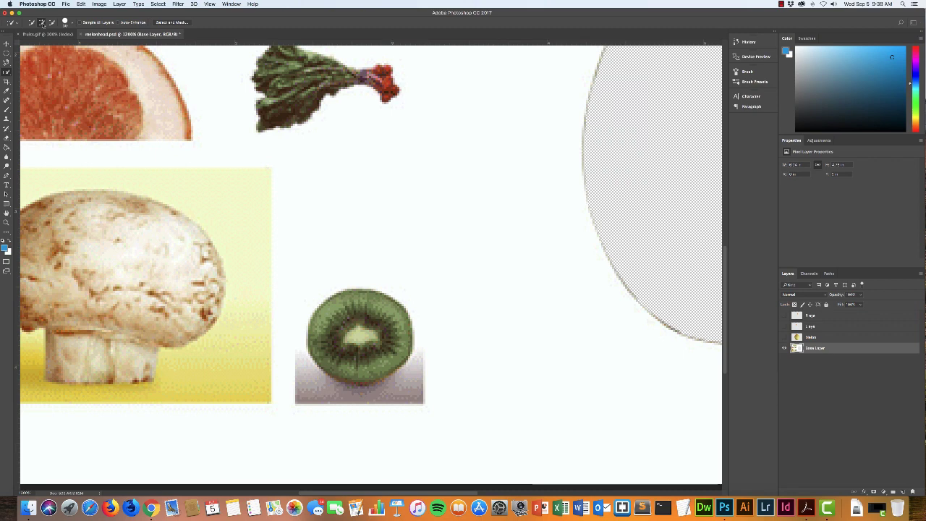
Step: Reduce the Quick Selection brush to a very small size for selecting the kiwi
left_click(72, 24)
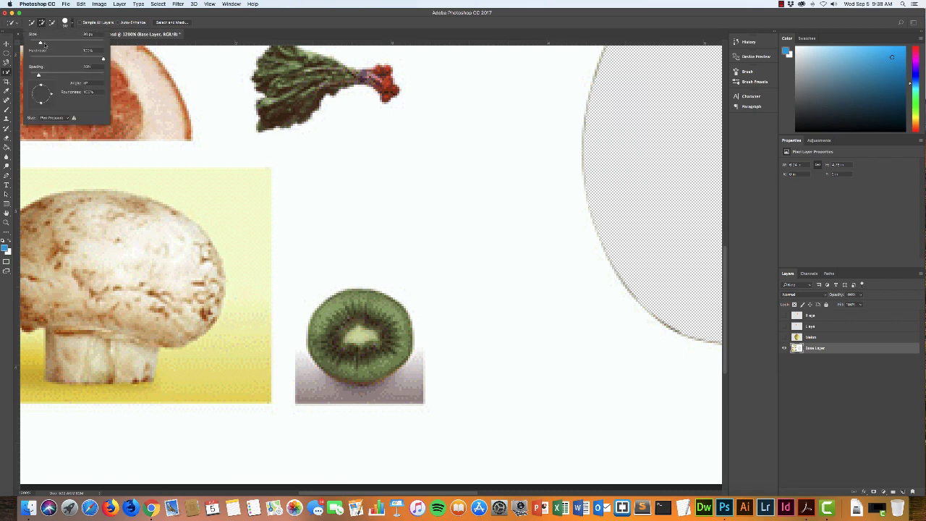
left_click_drag(39, 43, 31, 43)
key("Return")
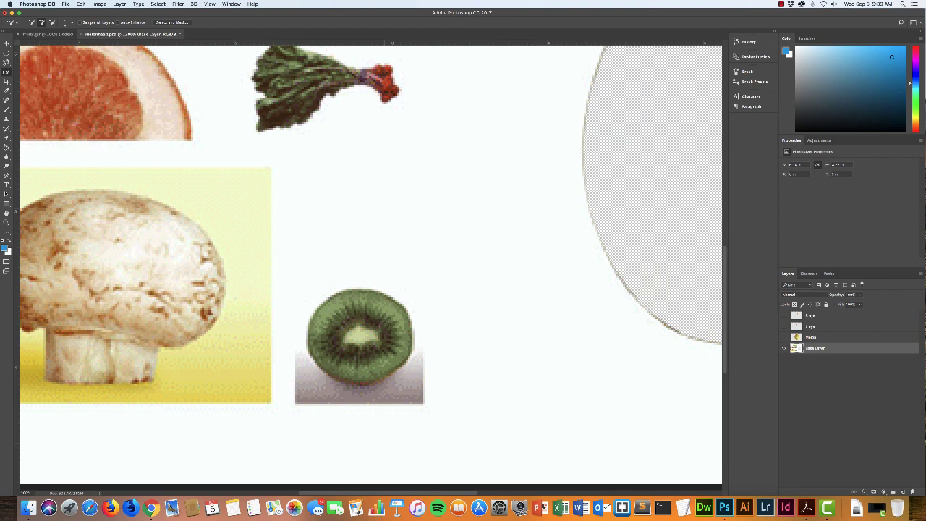
Step: Copy the selected kiwi to a new layer with Layer Via Copy and move that layer directly above the Melon layer
left_click(120, 4)
mouse_move(121, 12)
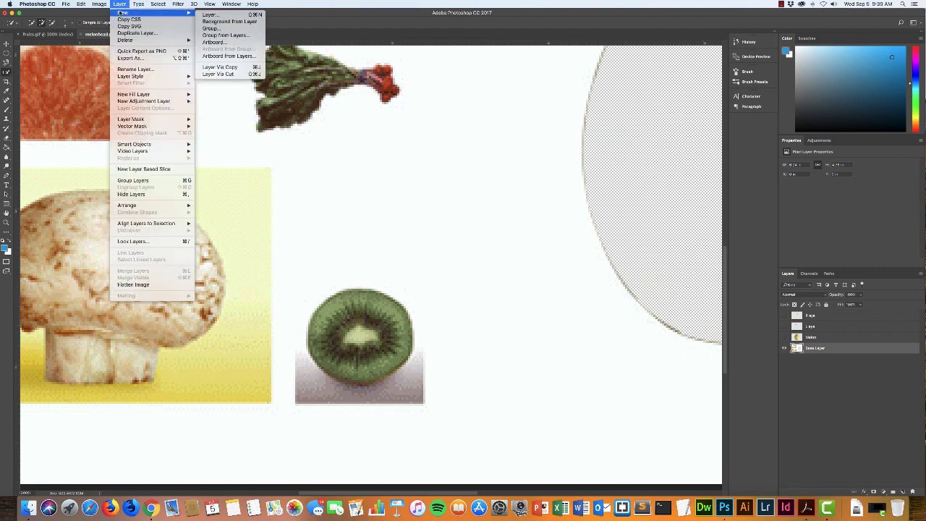
left_click(220, 69)
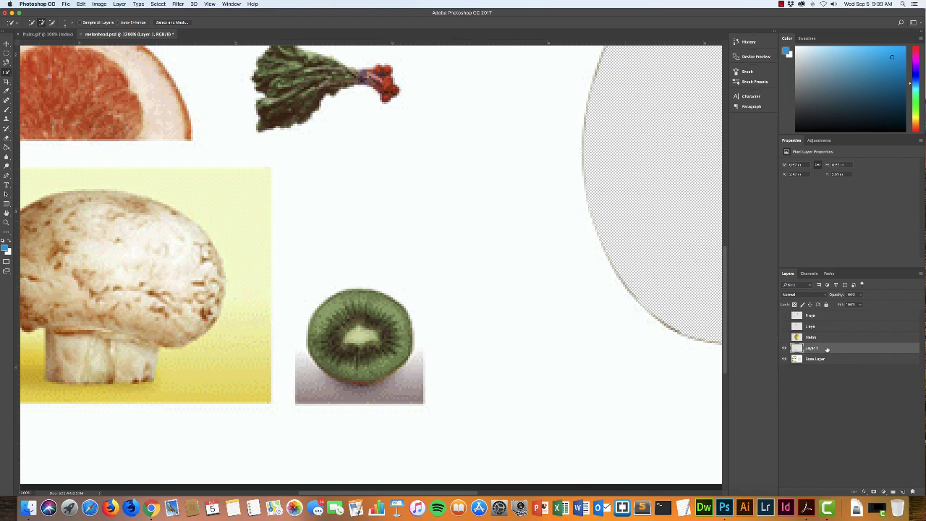
left_click_drag(827, 349, 815, 338)
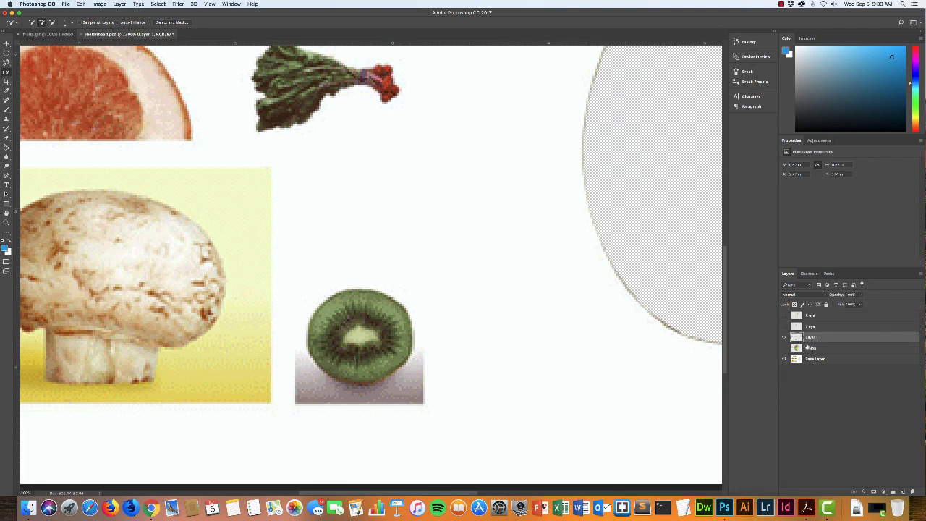
Step: Rename the new kiwi layer to Kiwi and hide it
double_click(811, 338)
type("Kiwi")
key("Return")
left_click(786, 337)
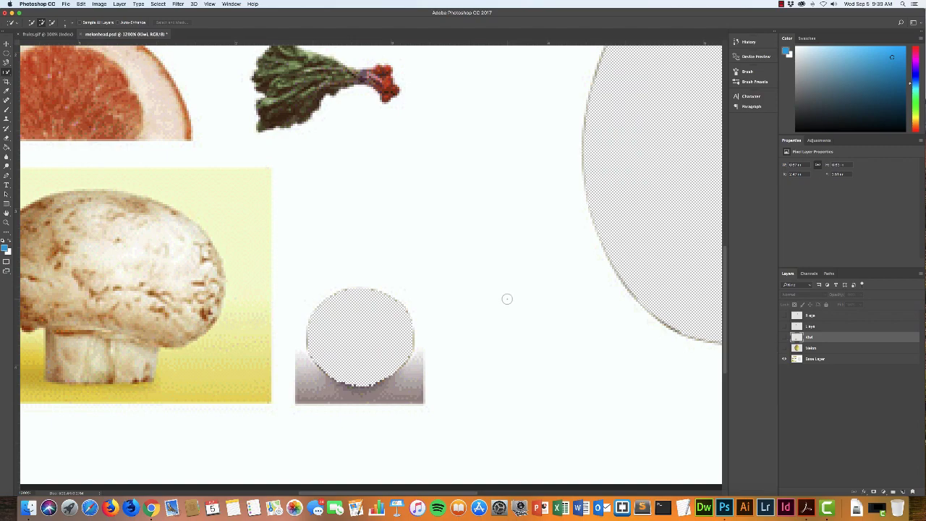
Step: Look over the pieces still remaining in the Base Layer, from the pear and pasta down to the mushroom
scroll(502, 298, "left", 4)
scroll(502, 298, "up", 4)
scroll(502, 298, "up", 4)
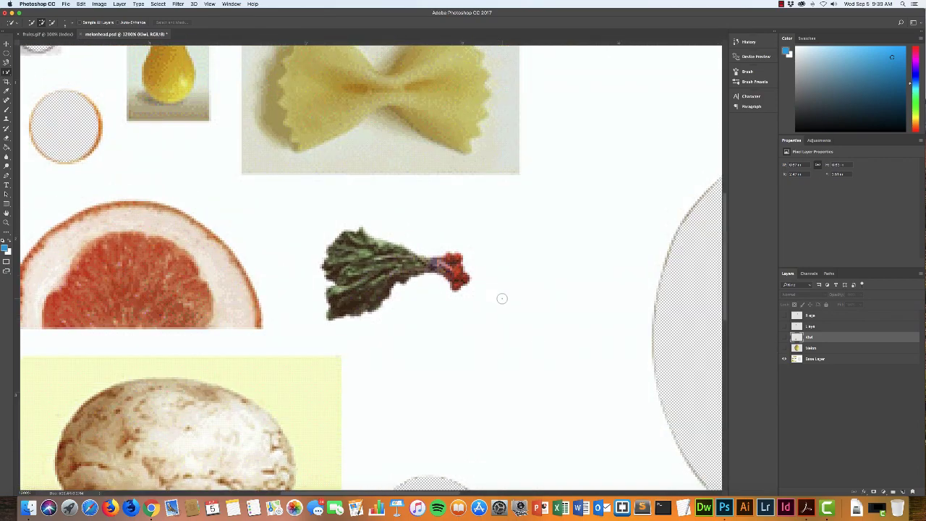
scroll(502, 299, "left", 3)
scroll(502, 298, "down", 5)
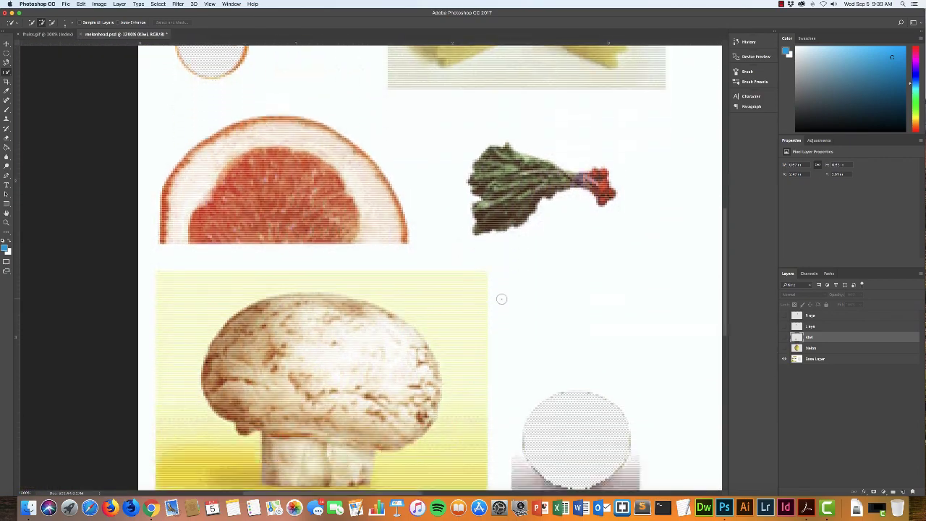
scroll(503, 298, "right", 3)
scroll(503, 298, "up", 4)
scroll(502, 298, "left", 2)
scroll(502, 298, "up", 5)
scroll(502, 298, "left", 2)
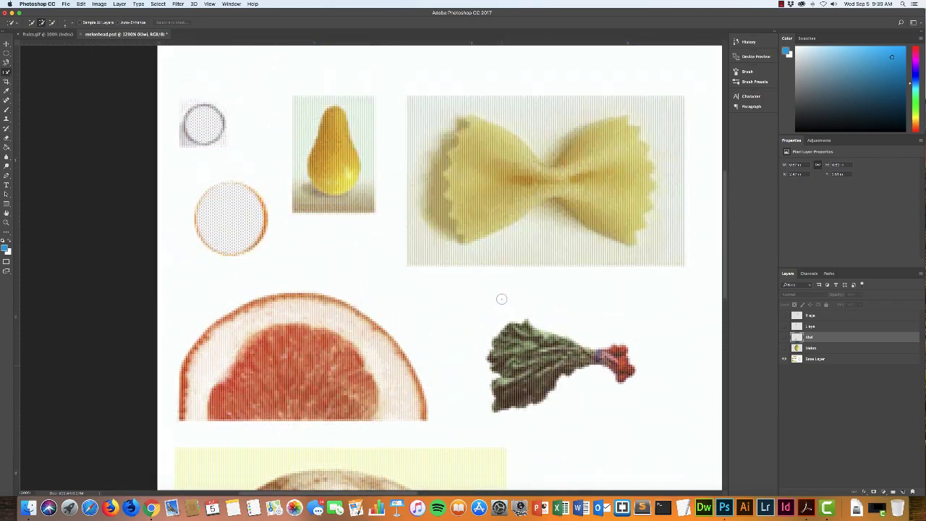
scroll(502, 298, "right", 1)
scroll(503, 298, "down", 2)
scroll(502, 299, "right", 1)
scroll(503, 298, "down", 5)
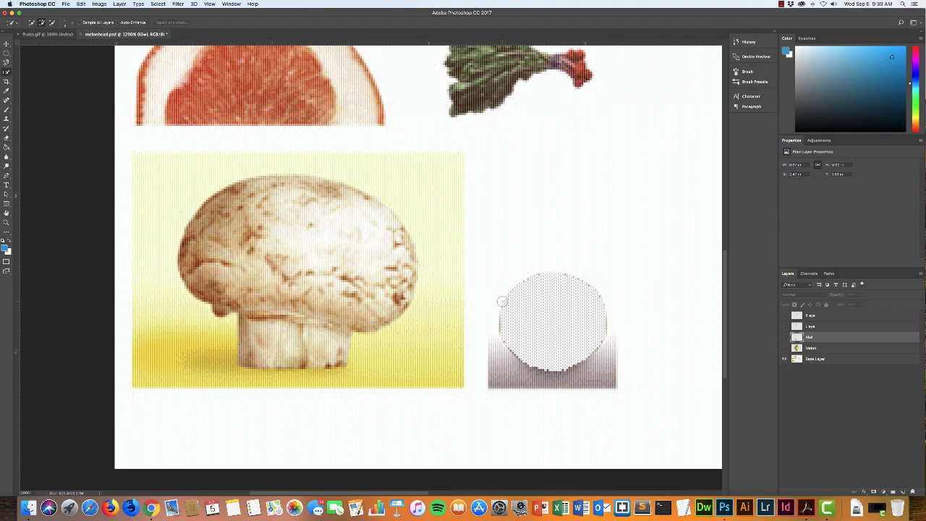
scroll(502, 302, "up", 5)
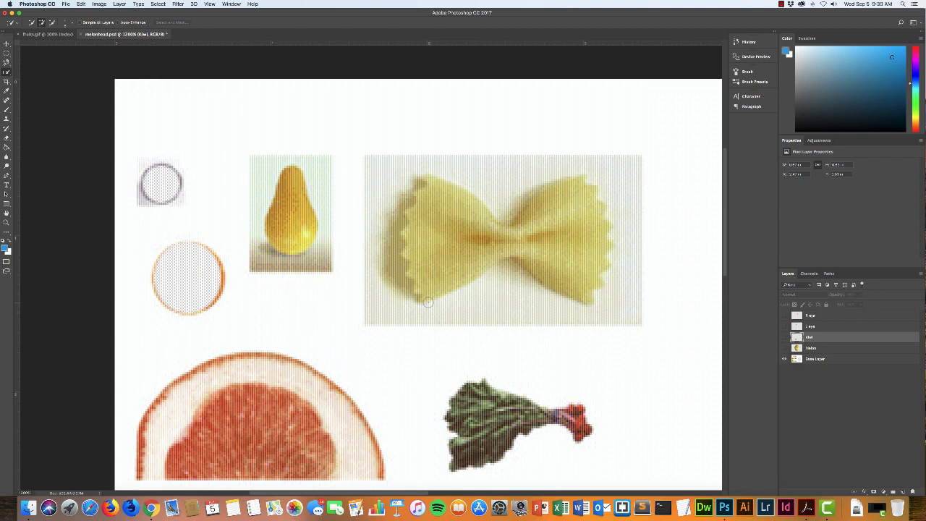
scroll(390, 306, "down", 1)
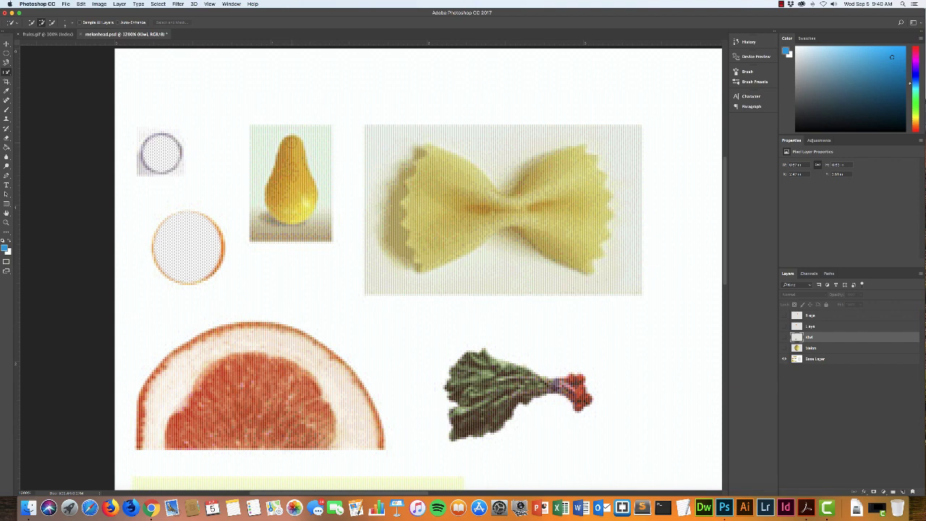
Step: Select the pear in the Base Layer with the Quick Selection tool, subtracting the background spill from the selection
mouse_move(293, 143)
left_mouse_down()
mouse_move(288, 172)
mouse_move(270, 184)
mouse_move(289, 216)
mouse_move(296, 167)
mouse_move(304, 214)
mouse_move(310, 192)
mouse_move(292, 142)
left_mouse_up()
key("super+d")
left_click(833, 359)
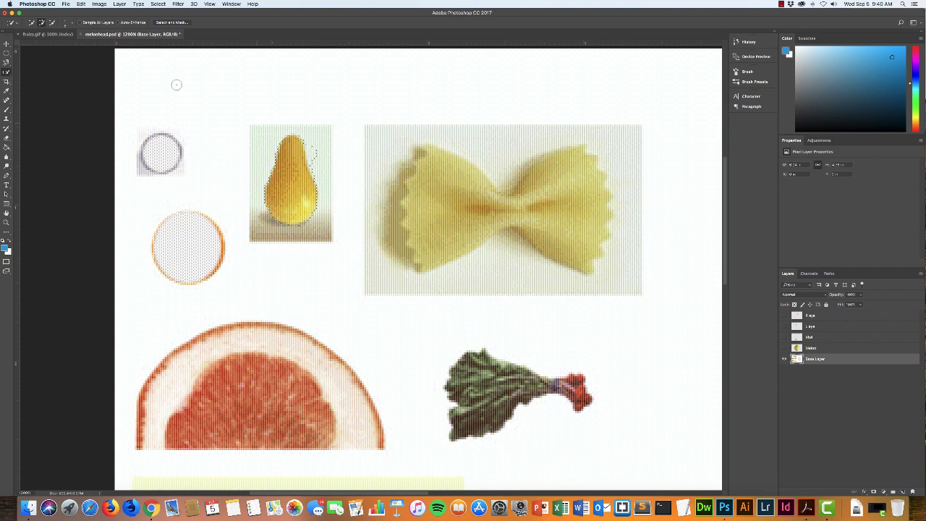
left_click(51, 22)
Step: Cut the selected pear to a new layer with Layer Via Cut and move that layer directly above the Melon layer
left_click(119, 5)
mouse_move(121, 12)
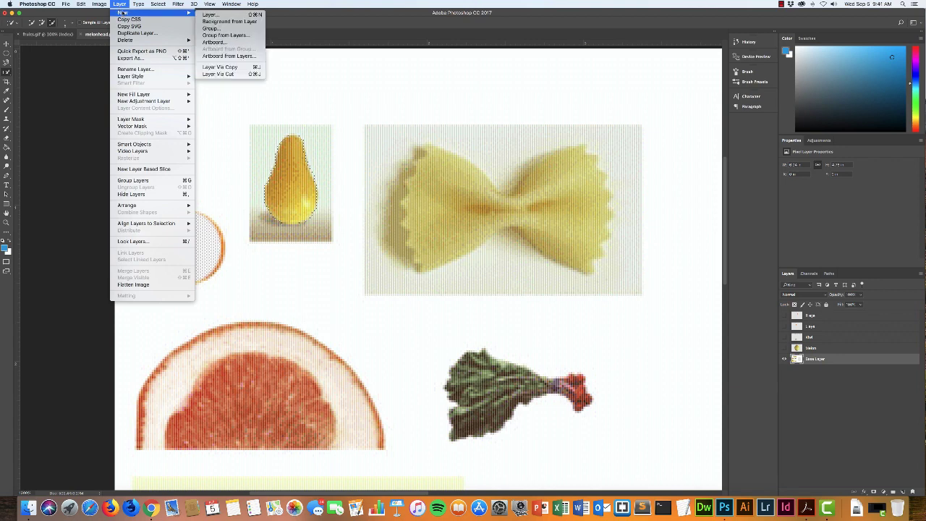
left_click(216, 76)
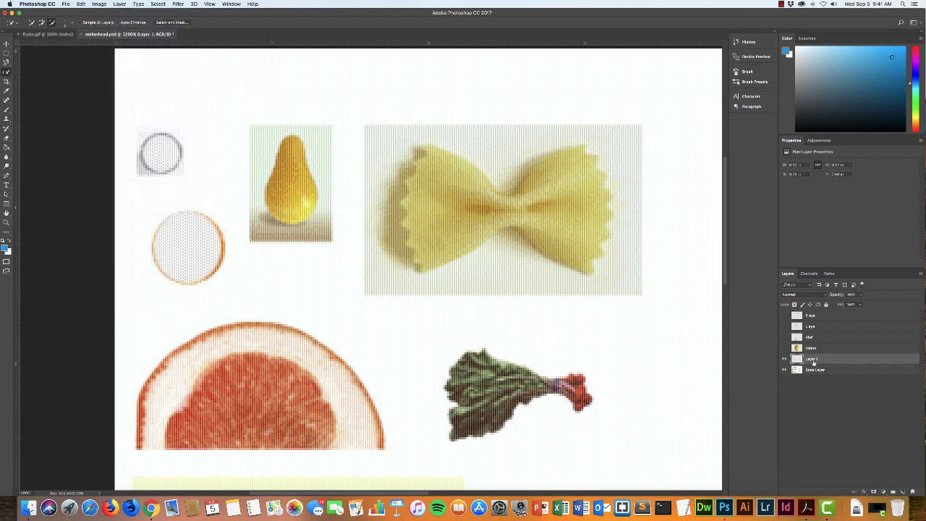
left_click_drag(835, 361, 833, 344)
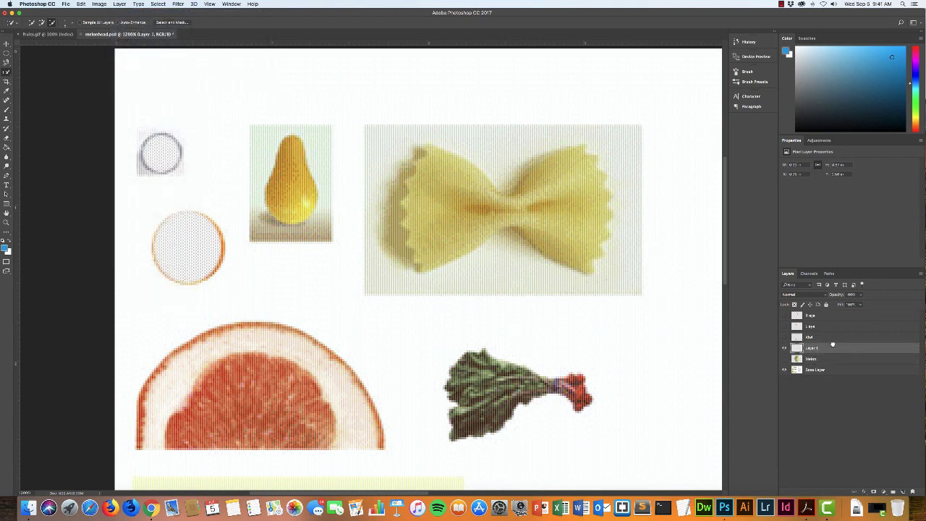
Step: Rename the pear layer to nose and hide it
double_click(812, 349)
type("Pear")
key("Return")
left_click(783, 348)
scroll(287, 216, "down", 5)
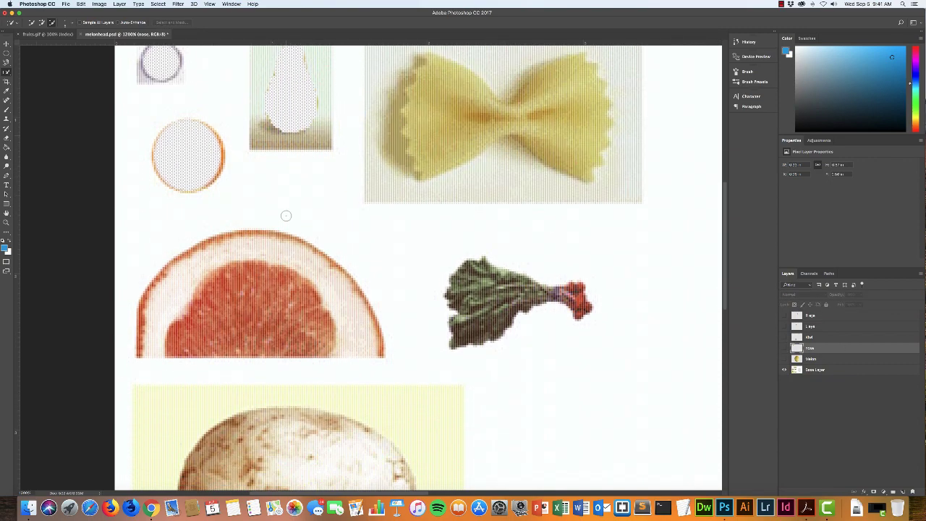
scroll(287, 215, "up", 6)
scroll(286, 216, "down", 5)
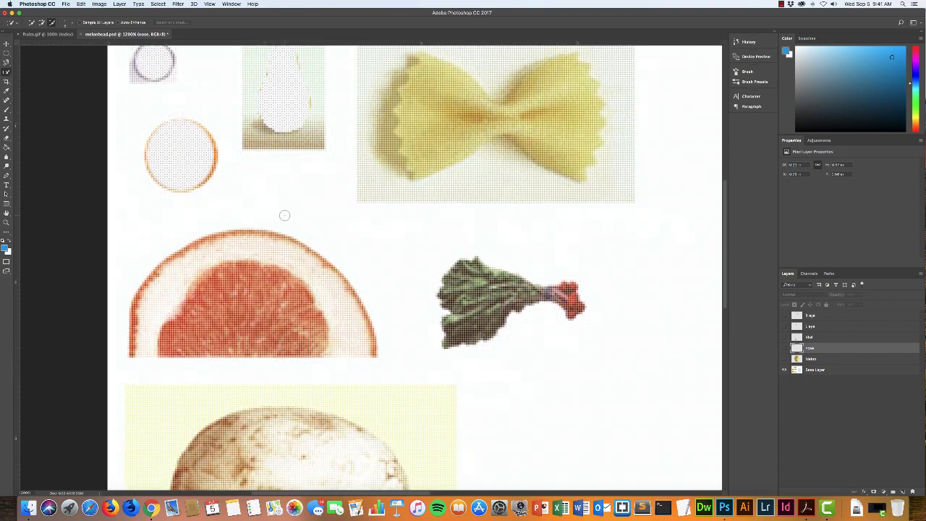
Step: Activate the Magic Wand tool and make the Base Layer the active layer
left_click(6, 73)
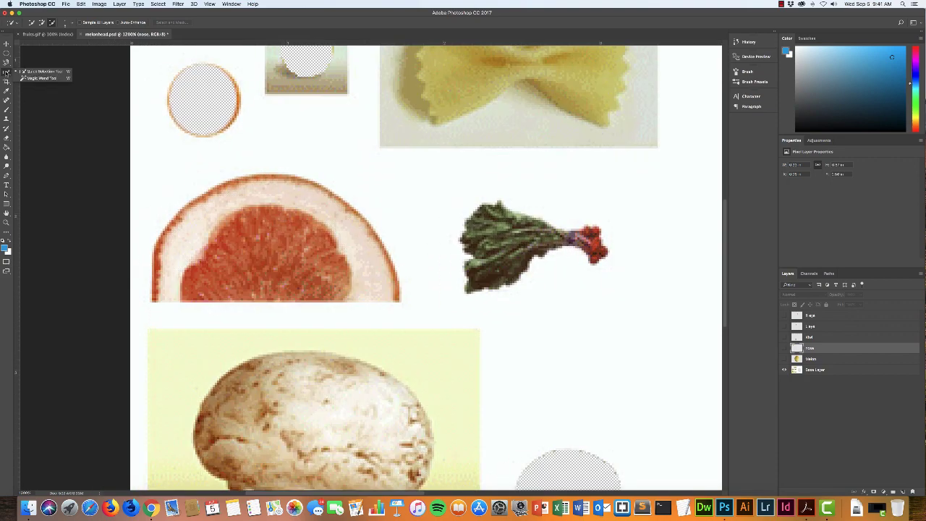
left_click(38, 78)
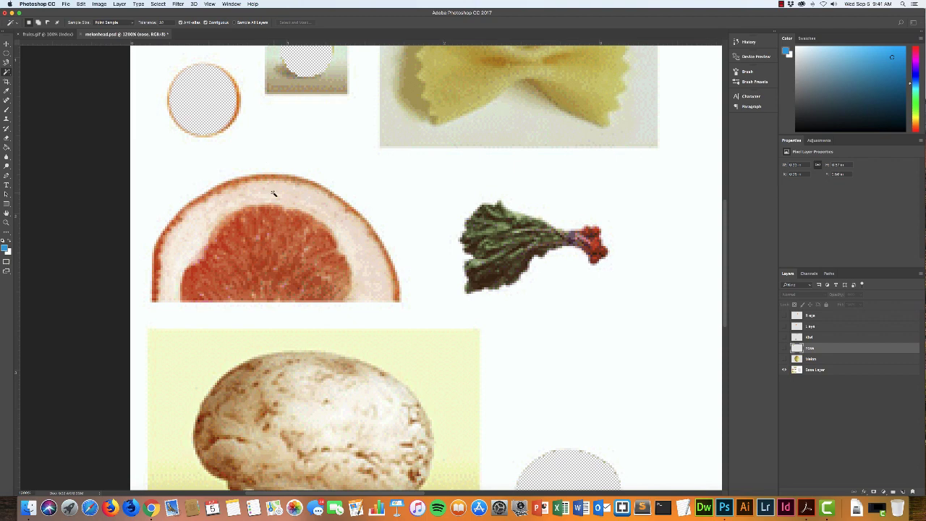
left_click(835, 370)
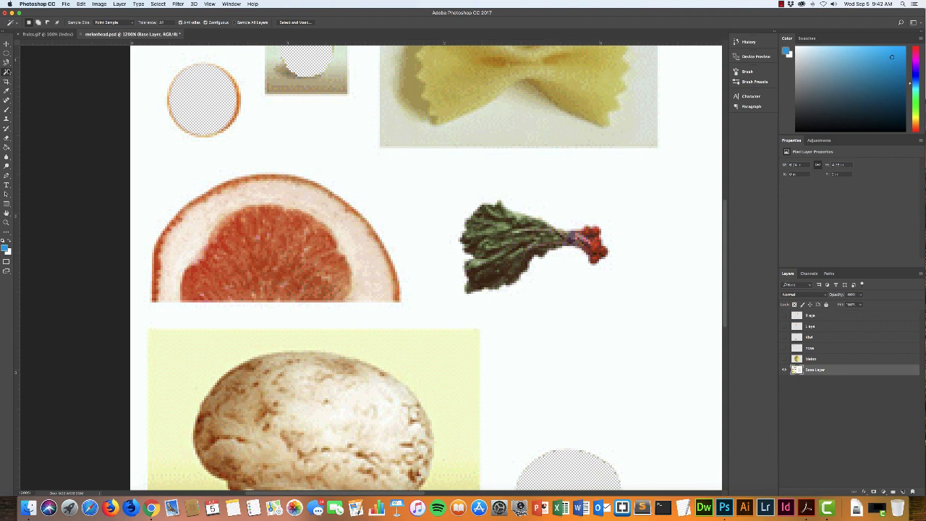
left_click_drag(7, 70, 23, 73)
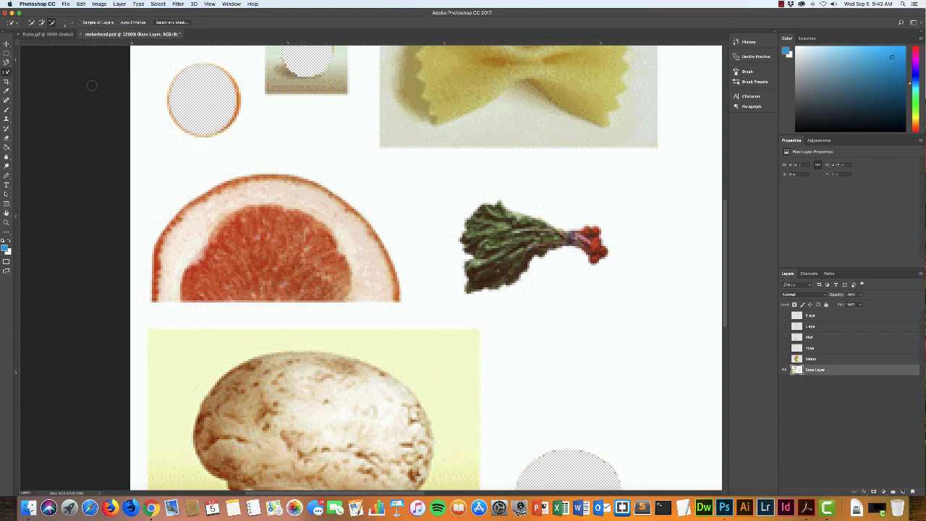
left_click(6, 63)
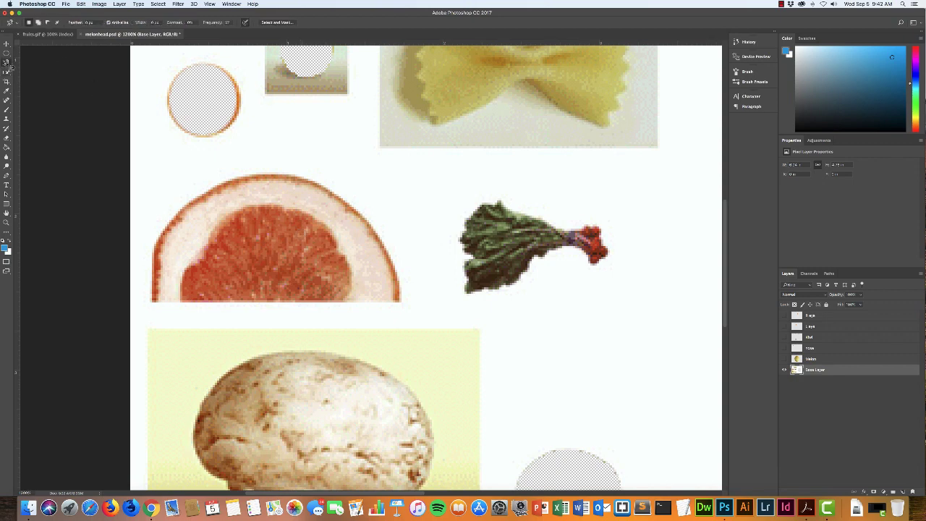
left_click(258, 176)
key("Escape")
Step: Trace a closed Pen tool path around the half grapefruit, following its curved rind and straight lower edge
scroll(309, 182, "up", 5)
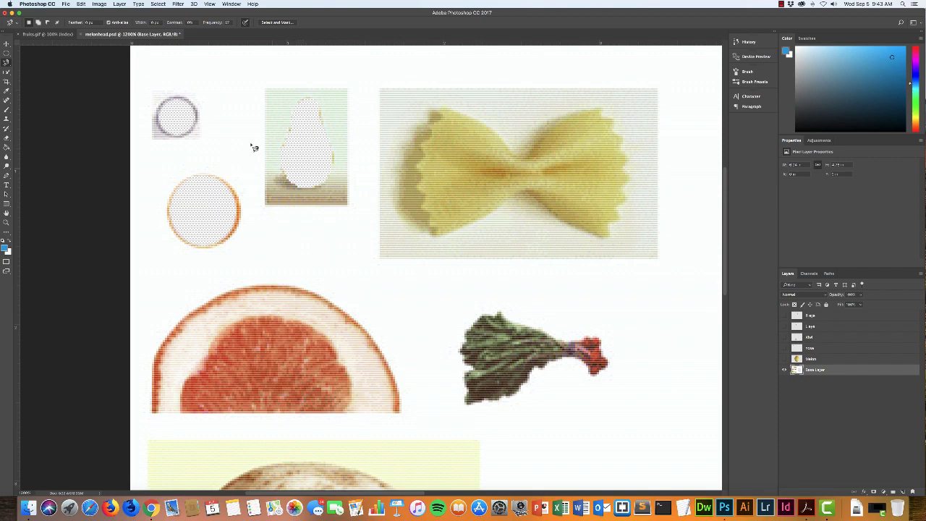
scroll(273, 173, "down", 15)
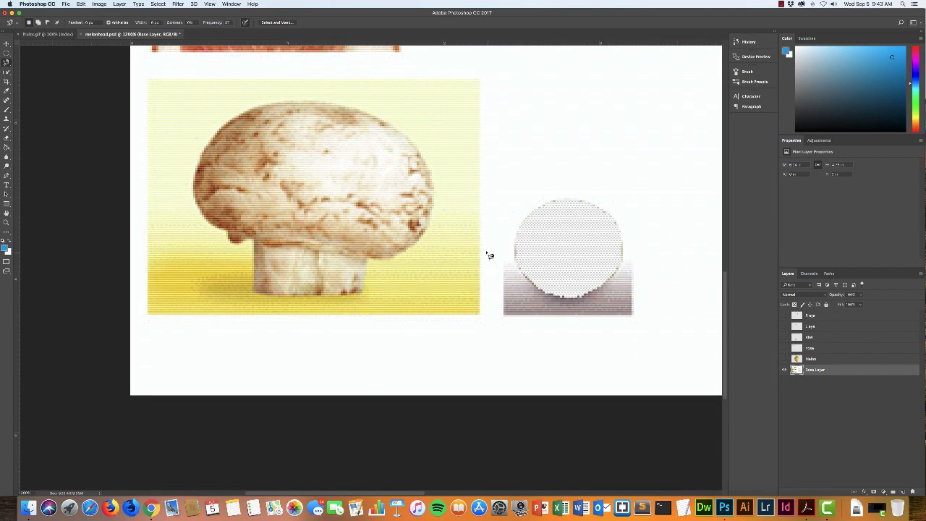
scroll(490, 255, "up", 18)
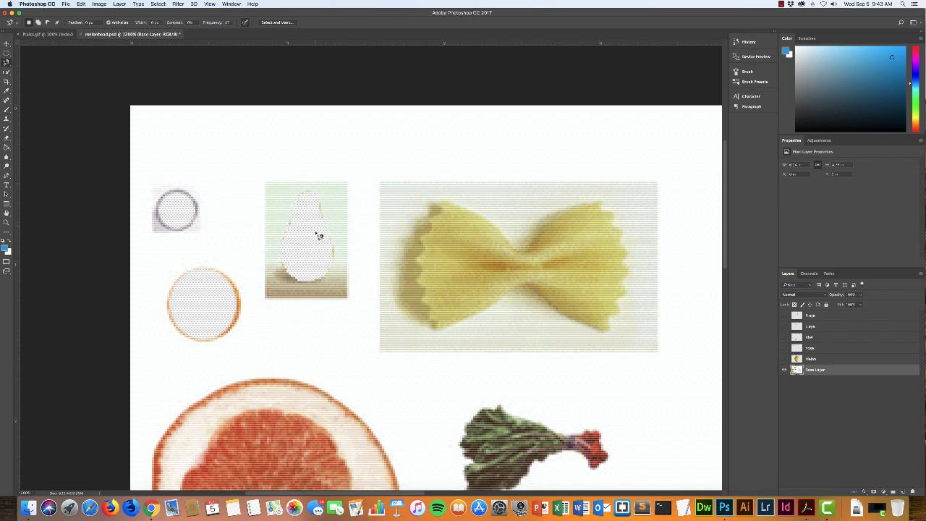
scroll(302, 251, "down", 7)
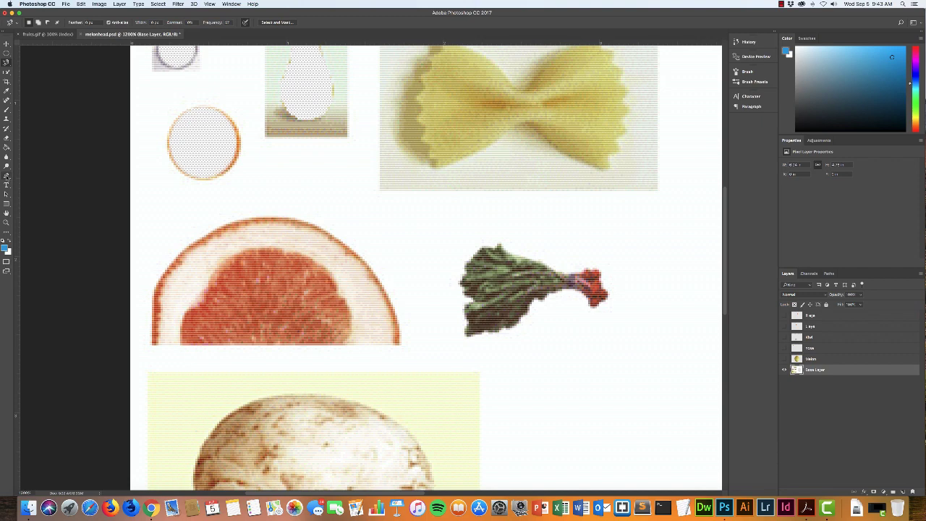
left_click(6, 176)
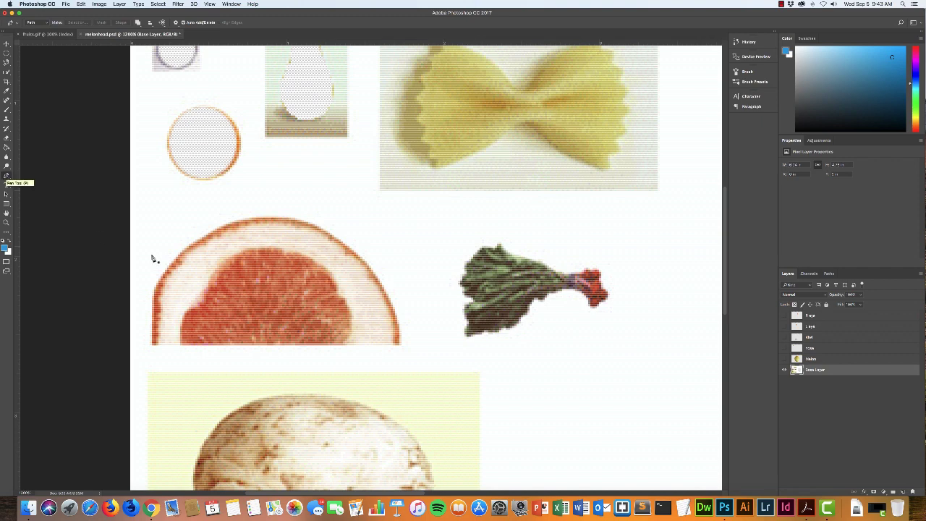
left_click(152, 348)
left_click(153, 296)
left_click(400, 344)
left_click_drag(272, 318, 274, 221)
left_click_drag(341, 230, 380, 223)
left_click_drag(213, 220, 180, 221)
left_click(385, 297)
mouse_move(383, 296)
left_mouse_down()
mouse_move(398, 318)
mouse_move(388, 302)
left_mouse_up()
left_click_drag(401, 327, 401, 320)
left_click(153, 346)
Step: Convert the grapefruit path into a new selection
right_click(273, 285)
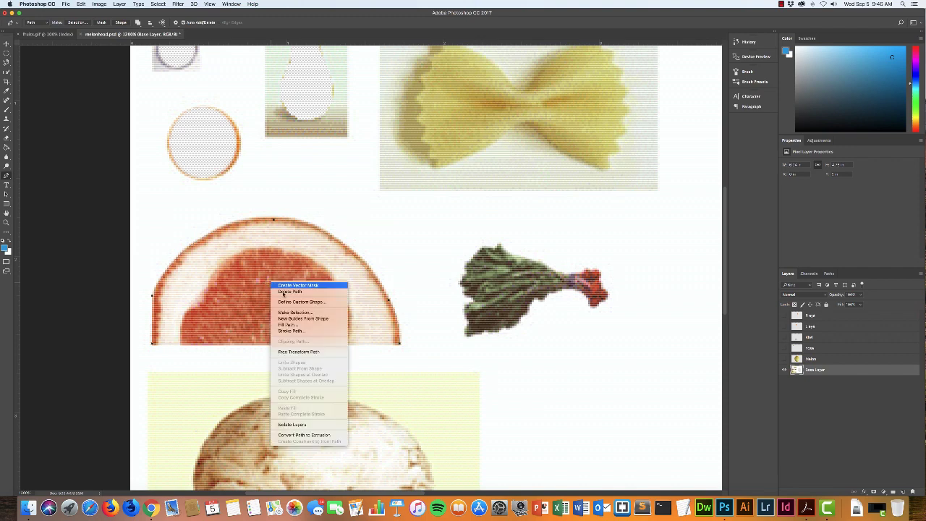
left_click(285, 313)
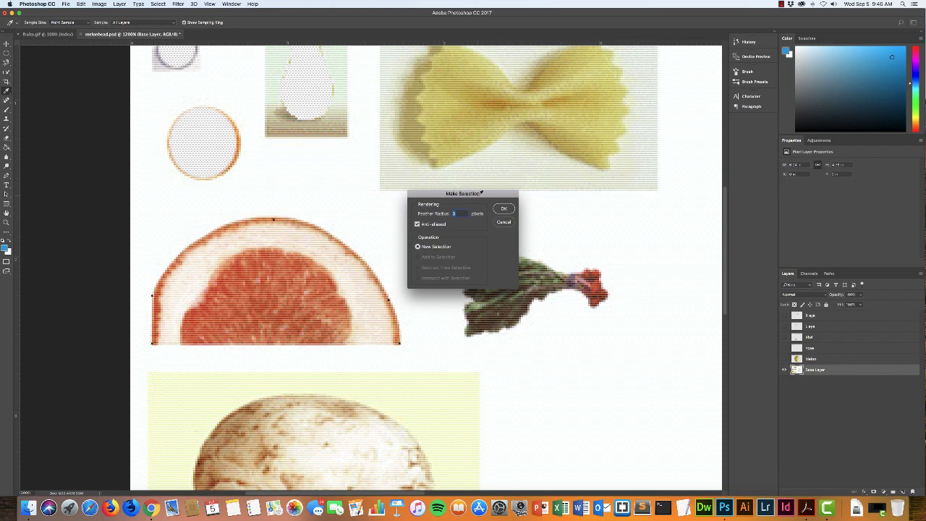
left_click_drag(480, 193, 452, 187)
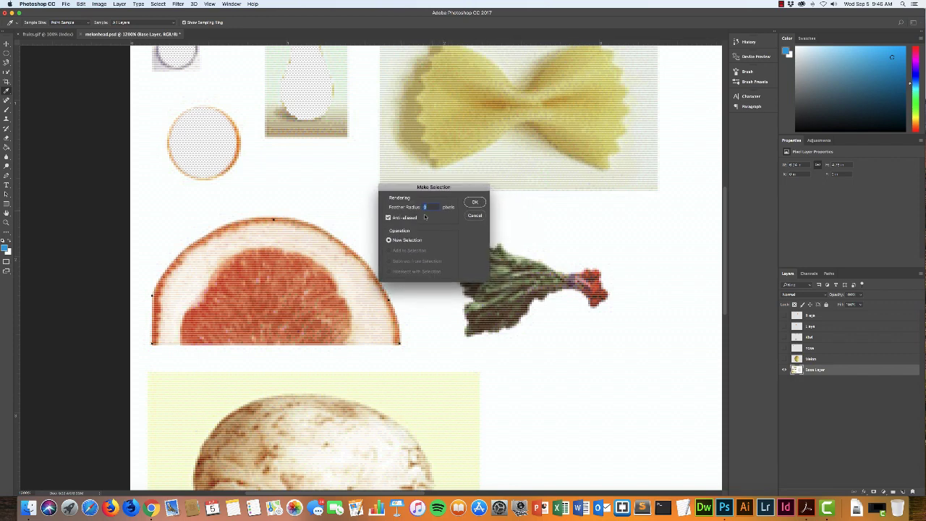
left_click(475, 203)
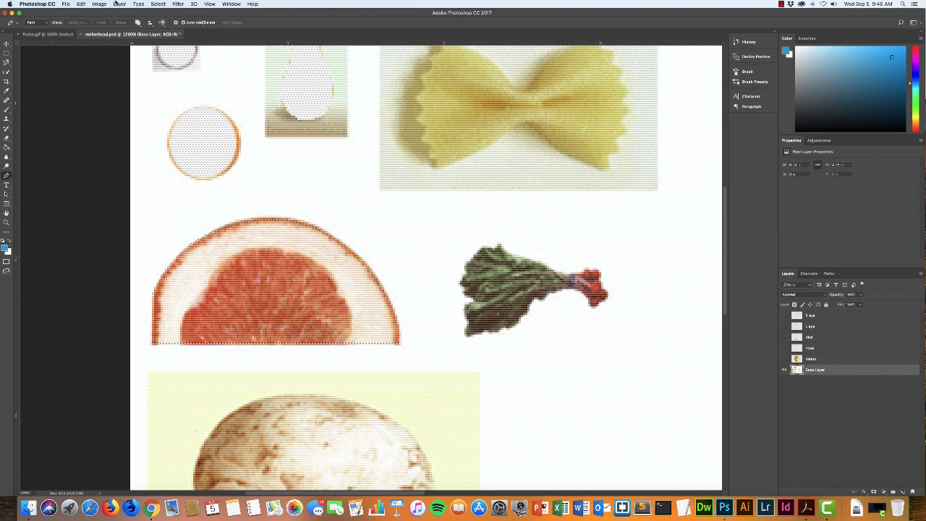
Step: Cut the selected grapefruit to a new layer with Layer Via Cut and move that layer directly above the Melon layer
left_click(119, 4)
mouse_move(118, 11)
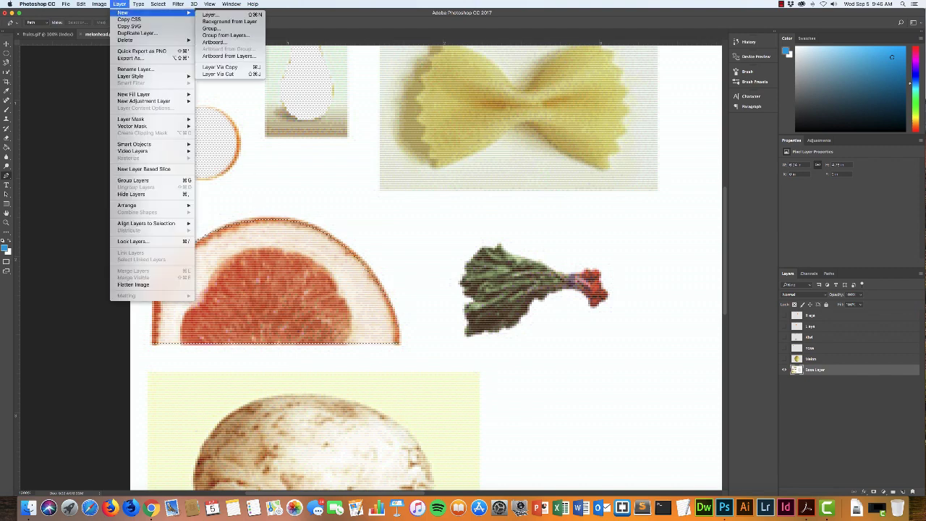
left_click(221, 76)
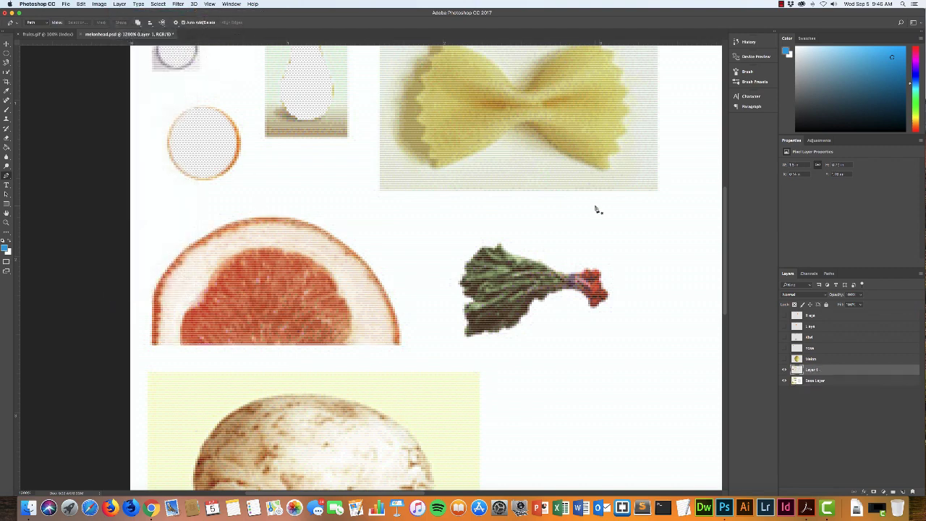
left_click_drag(833, 372, 826, 358)
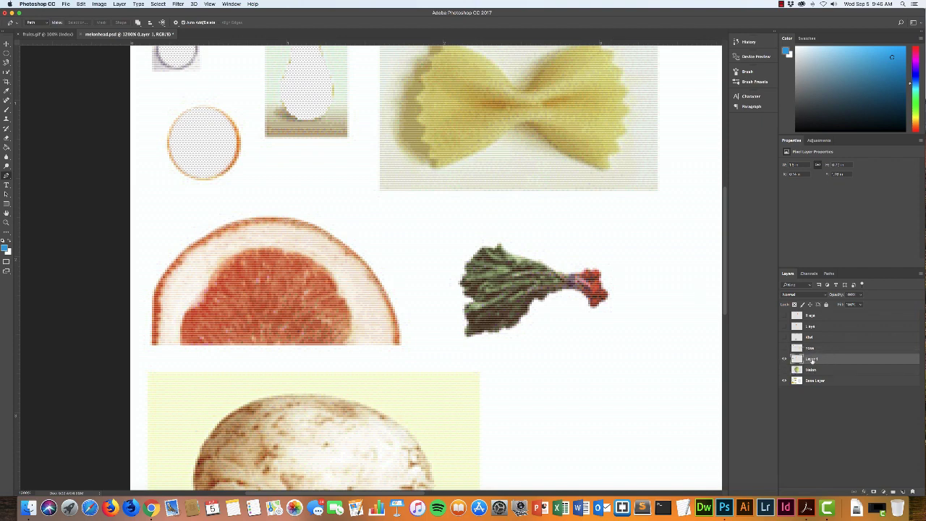
Step: Rename the new layer to grapefruit, toggle its visibility to check the cut-out, and leave it hidden
double_click(812, 359)
type("t")
type("rapefruit")
key("Return")
left_click(785, 360)
left_click(785, 360)
left_click(785, 360)
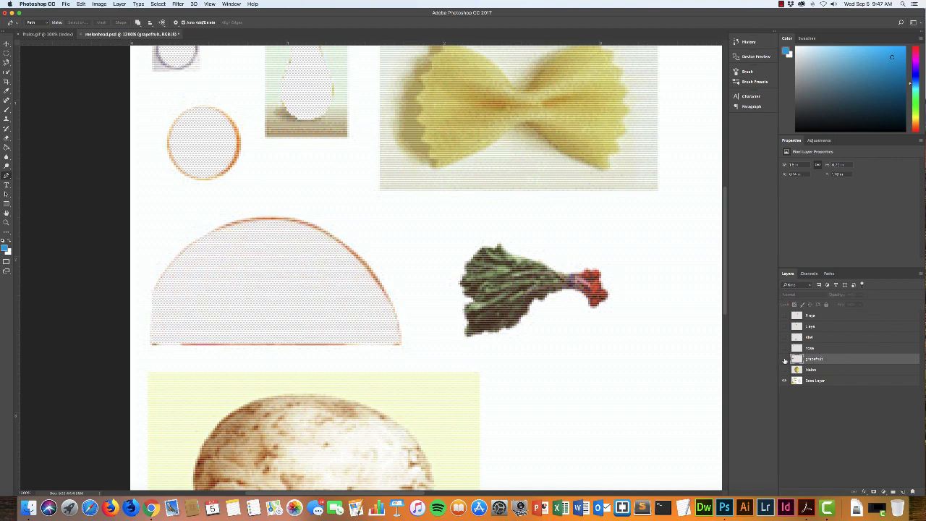
left_click(784, 360)
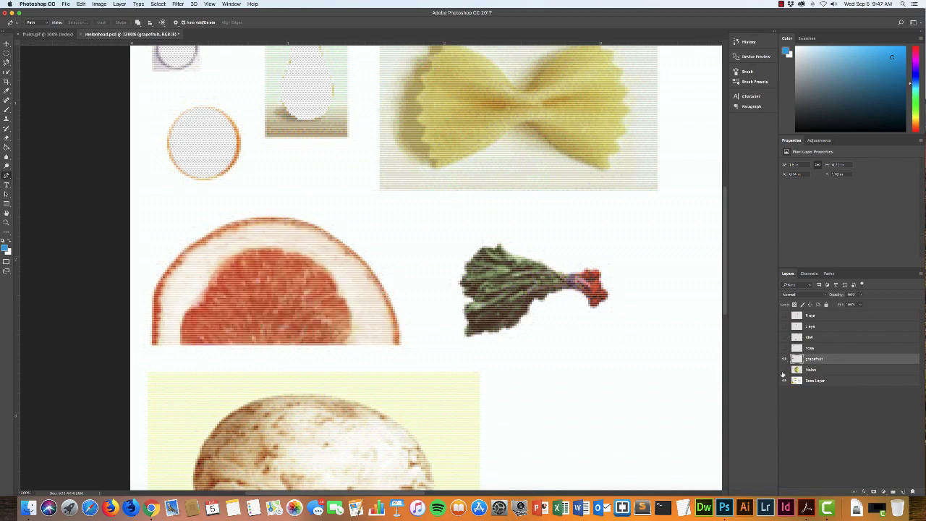
left_click(785, 359, "alt")
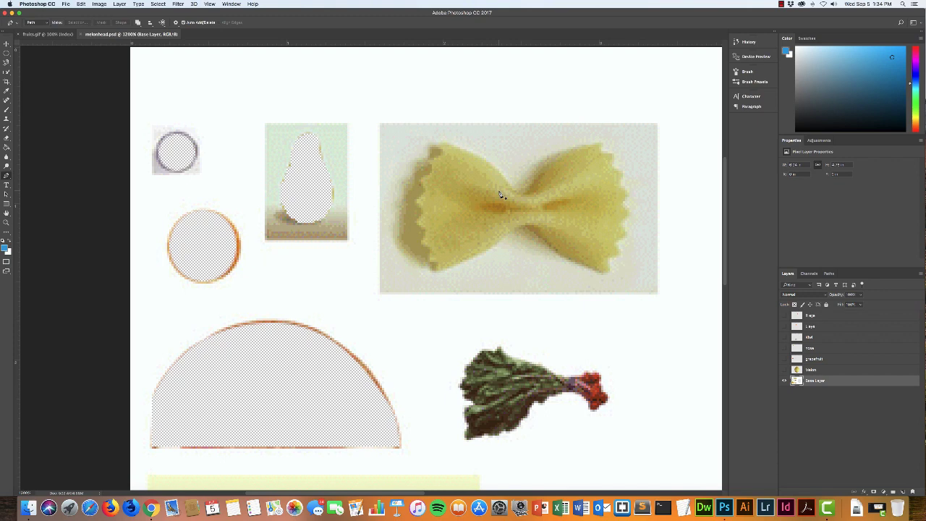
Step: Select the bow-tie pasta by tracing its scalloped outline with the Magnetic Lasso tool, starting at the top of its pinched centre
left_click(7, 63)
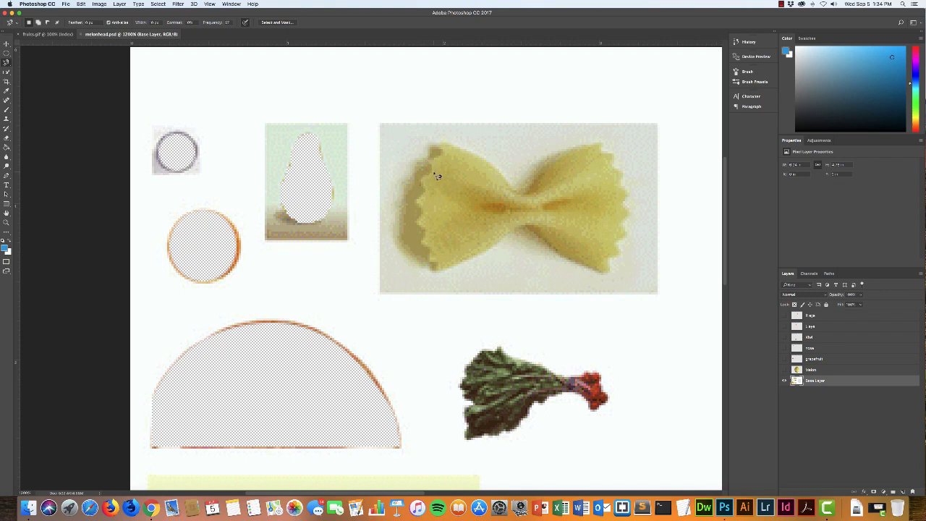
left_click(519, 191)
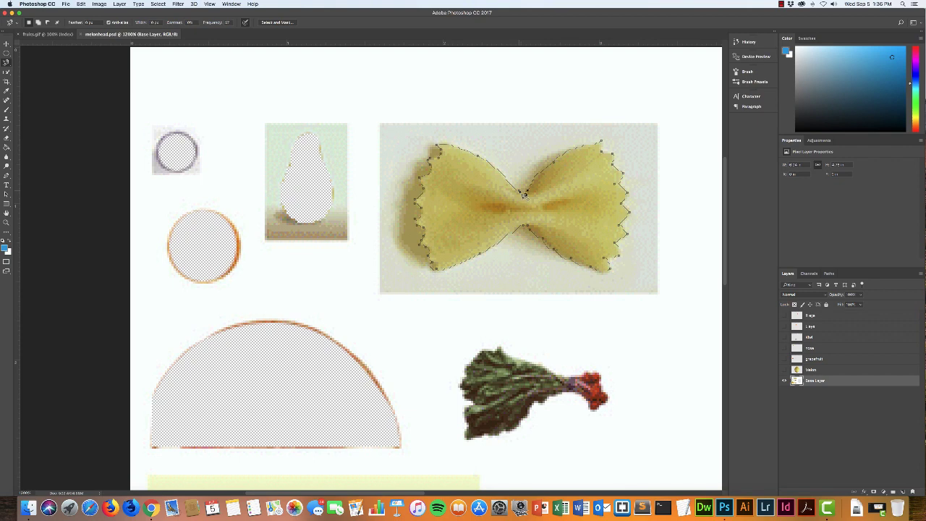
key("Escape")
Step: Cut the selected bow-tie pasta from Base Layer to a new layer with Layer Via Cut
left_click(123, 4)
mouse_move(119, 13)
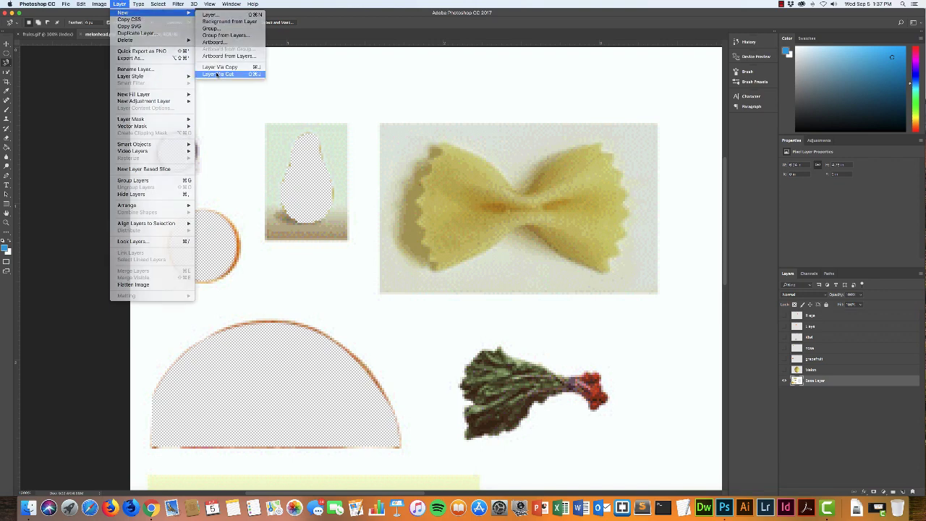
left_click(217, 74)
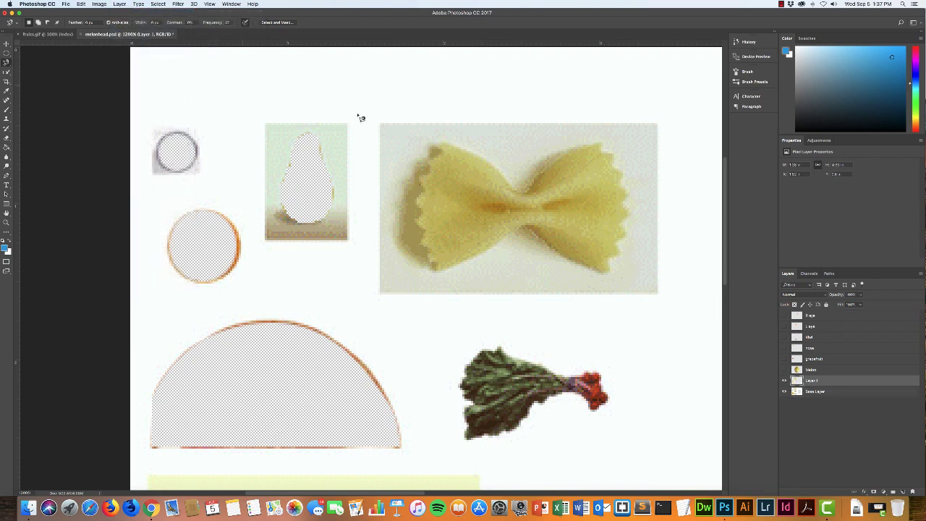
Step: Check the bow-tie cut-out by toggling its visibility and isolating it from Base Layer, leaving it hidden and Base Layer shown
left_click(784, 382)
left_click(785, 382)
left_click(785, 382)
left_click(784, 382)
left_click(784, 392)
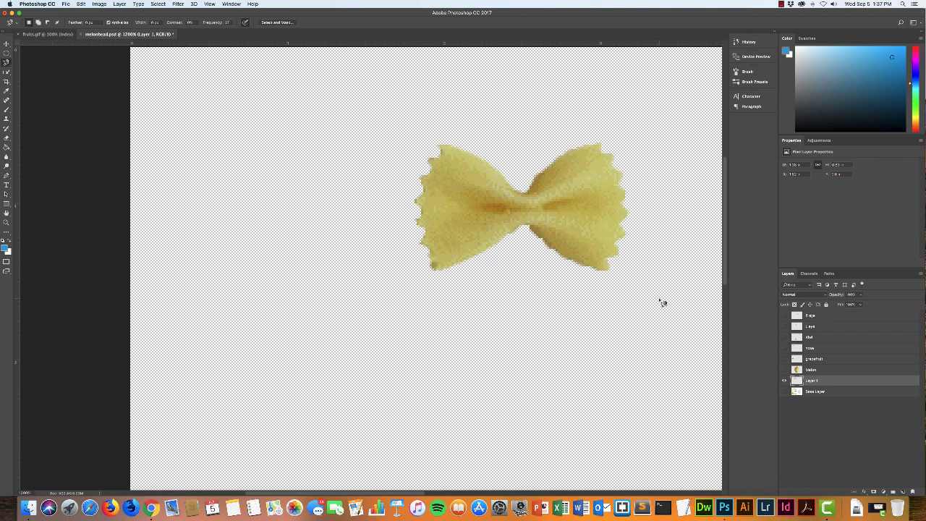
key("super+1")
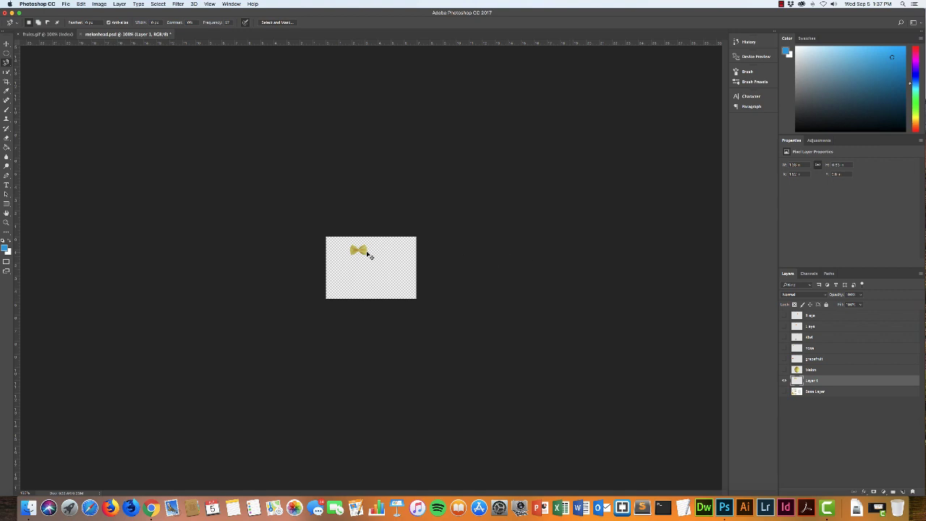
key("super+equal")
key("super+equal")
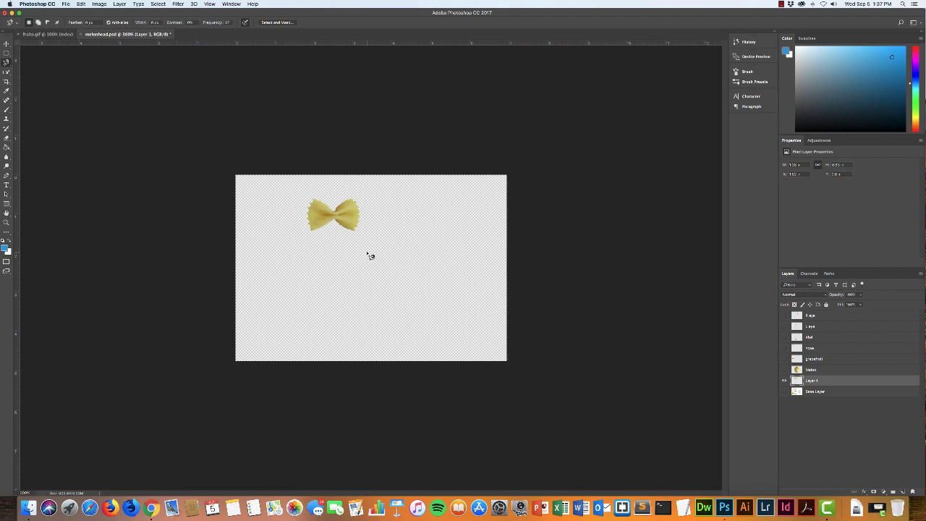
key("super+equal")
key("super+equal")
key("super+equal")
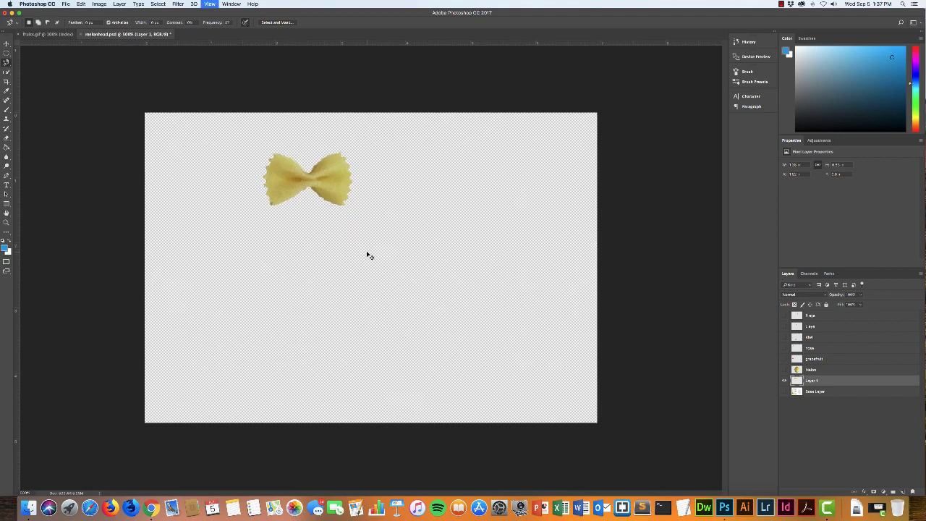
key("super+equal")
key("super+equal")
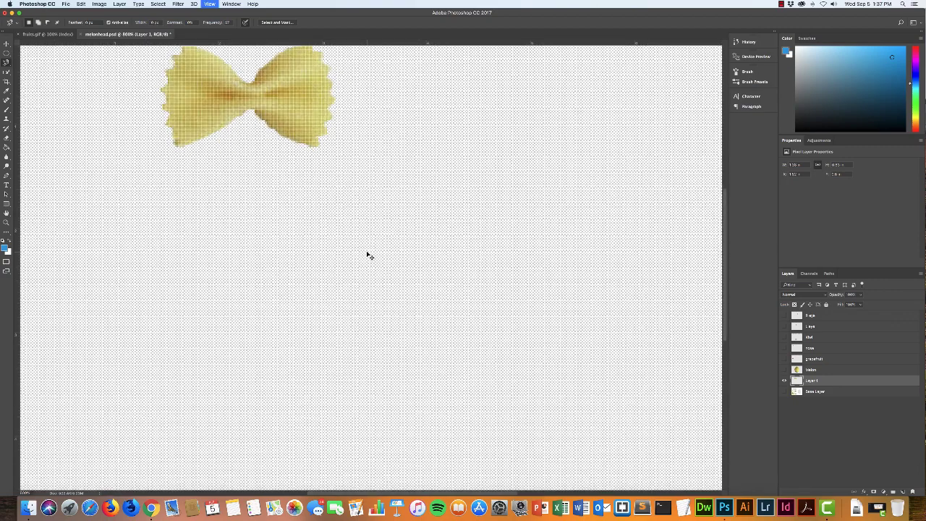
scroll(352, 266, "up", 8)
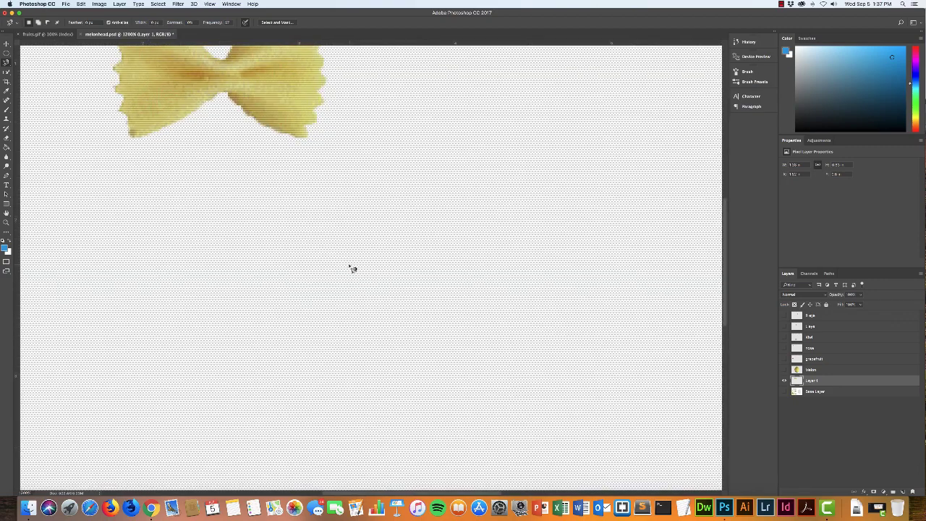
scroll(352, 268, "down", 2)
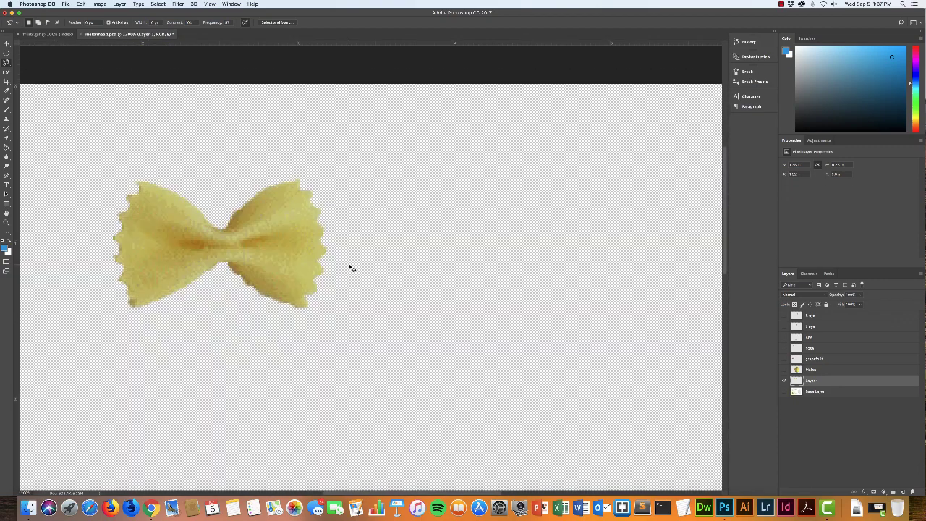
key("super+minus")
key("super+minus")
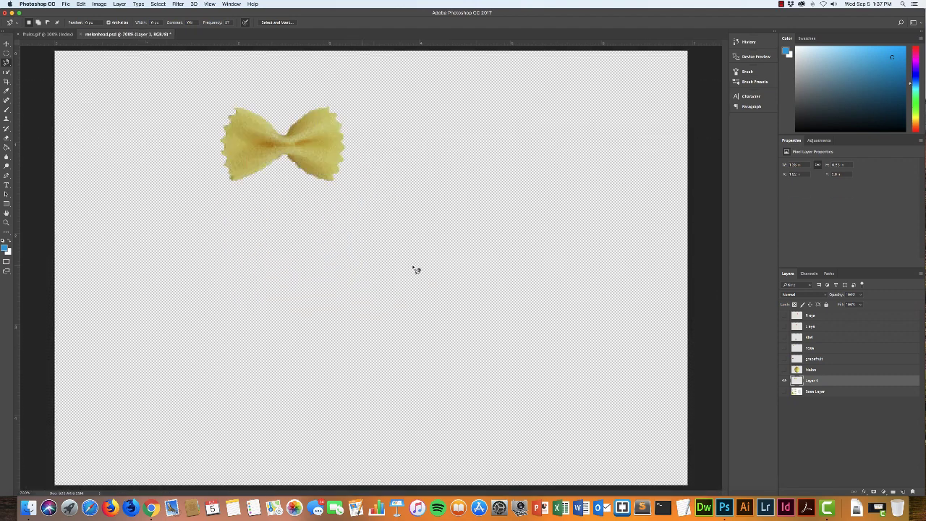
left_click(785, 381)
left_click(786, 392)
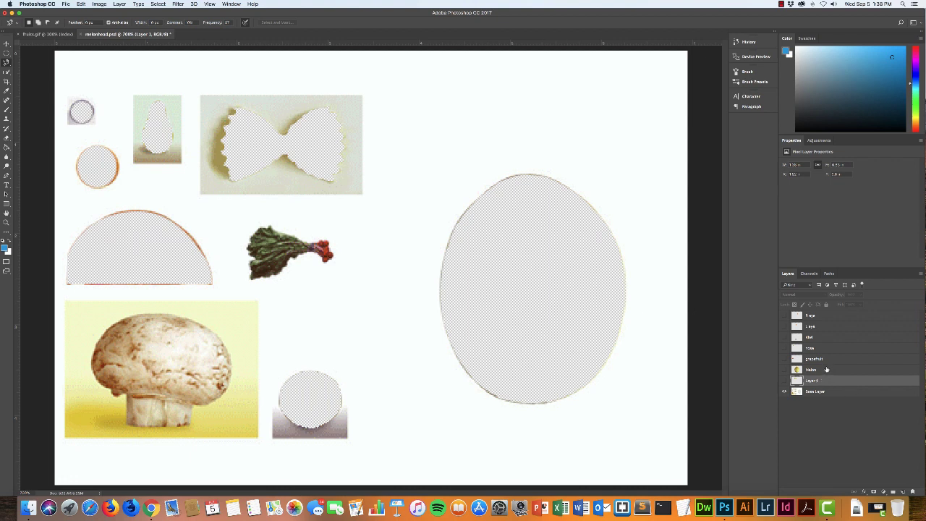
Step: Move the bow-tie cut-out layer directly above the Melon layer and rename it bowtie
mouse_move(825, 380)
left_mouse_down()
mouse_move(823, 369)
mouse_move(810, 369)
left_mouse_up()
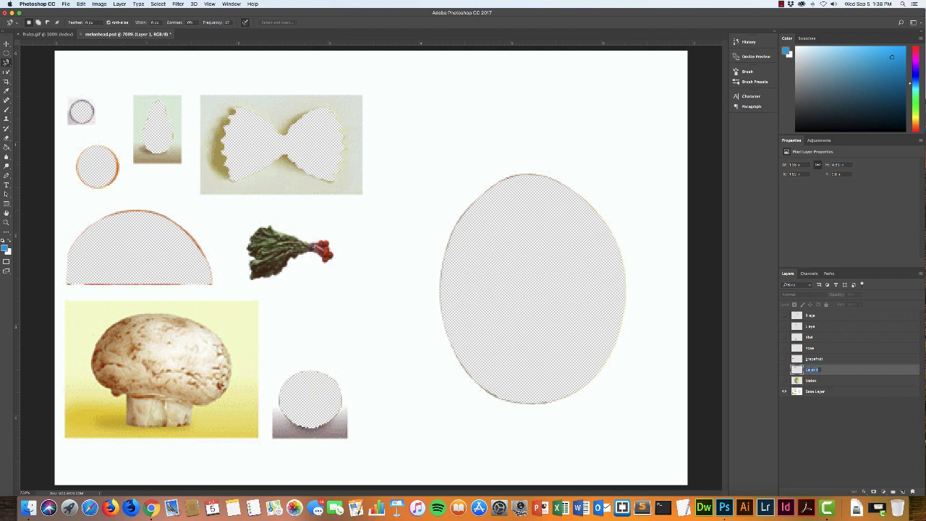
type("bowtie")
key("Return")
Step: Select the bunch of radishes on Base Layer, both red roots and green leaves, with the Quick Selection tool
left_click(825, 392)
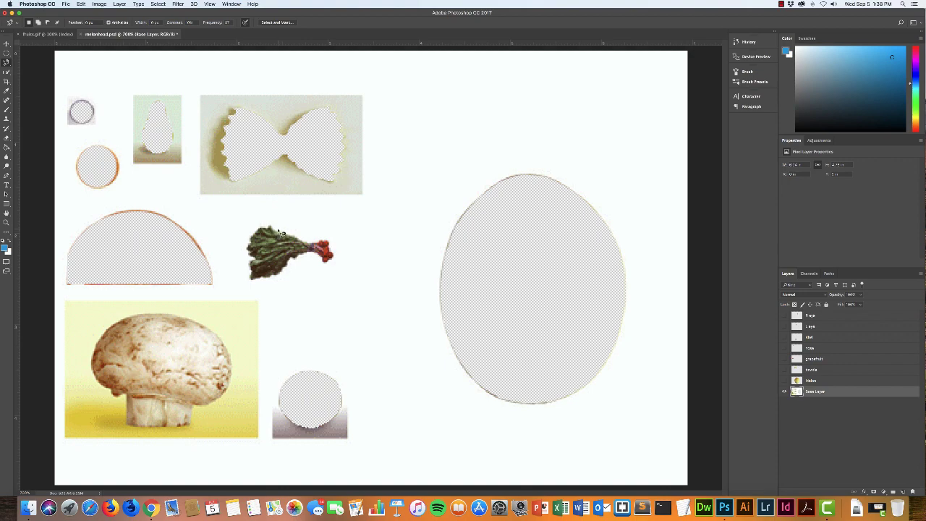
key("super+equal")
key("super+equal")
key("super+equal")
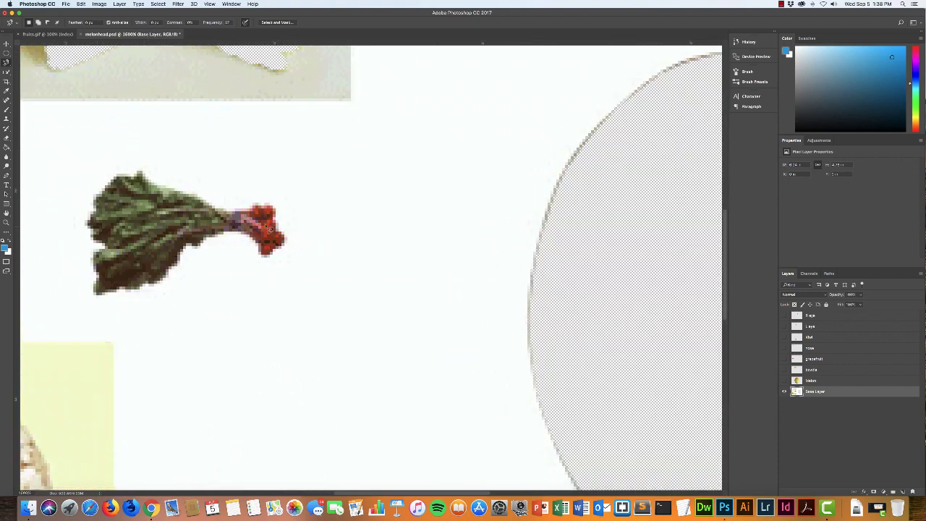
scroll(213, 286, "left", 5)
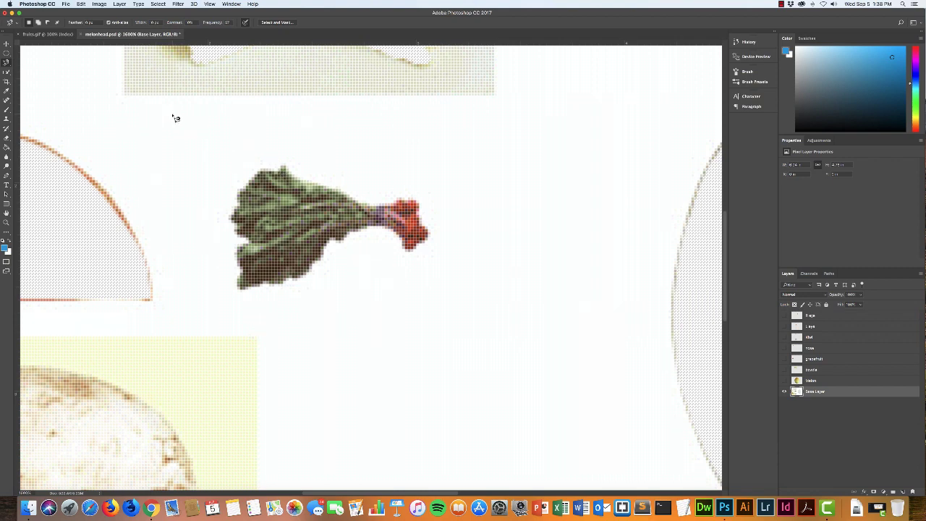
left_click(7, 72)
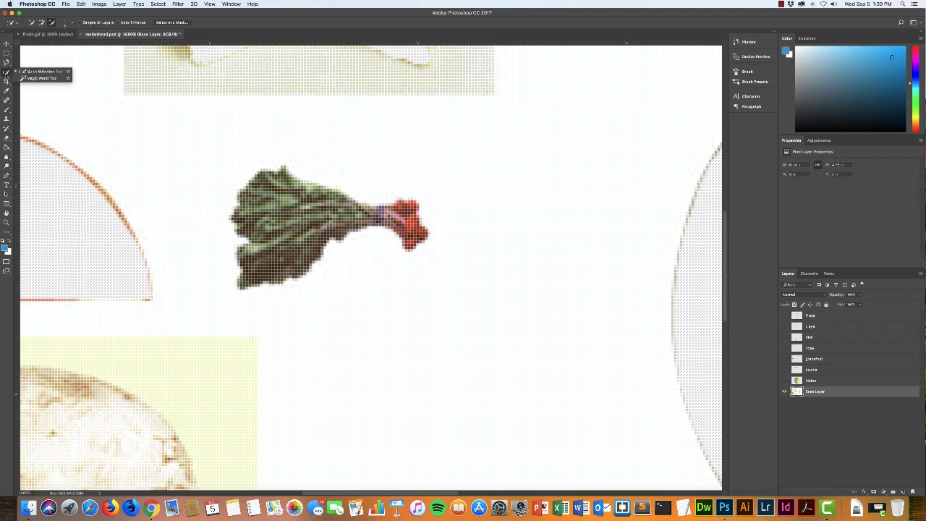
left_click(36, 71)
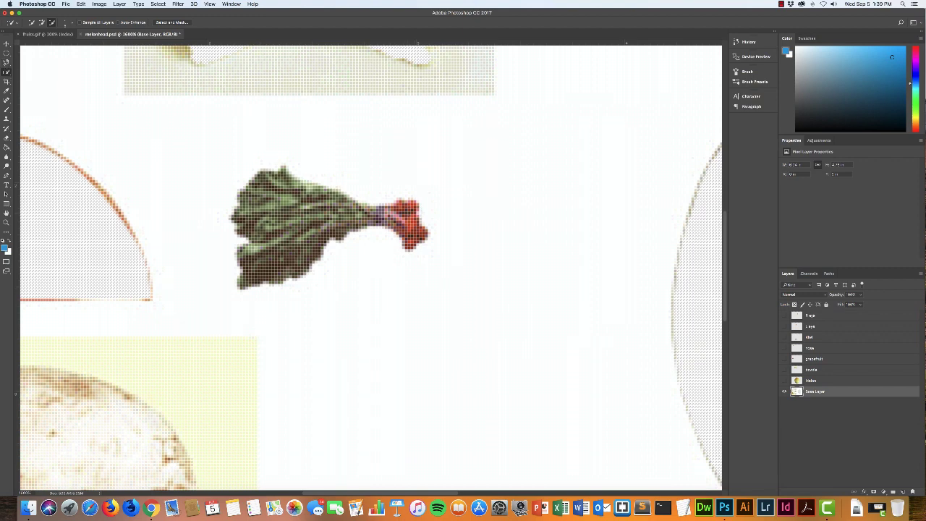
left_click(408, 210)
mouse_move(359, 213)
left_mouse_down()
mouse_move(308, 194)
mouse_move(282, 218)
mouse_move(269, 257)
left_mouse_up()
Step: Cut the selected radishes to a new layer with Layer Via Cut and move that layer directly above the Melon layer
left_click(118, 4)
mouse_move(145, 12)
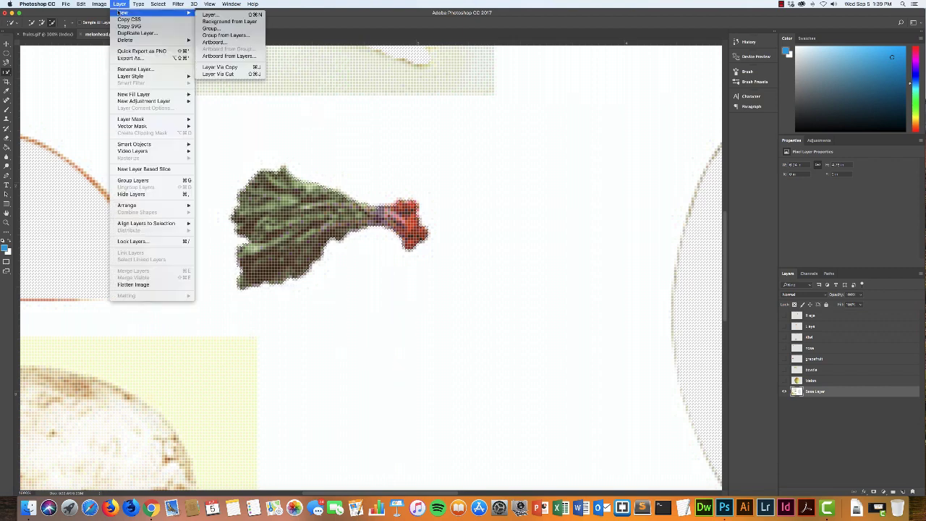
left_click(236, 74)
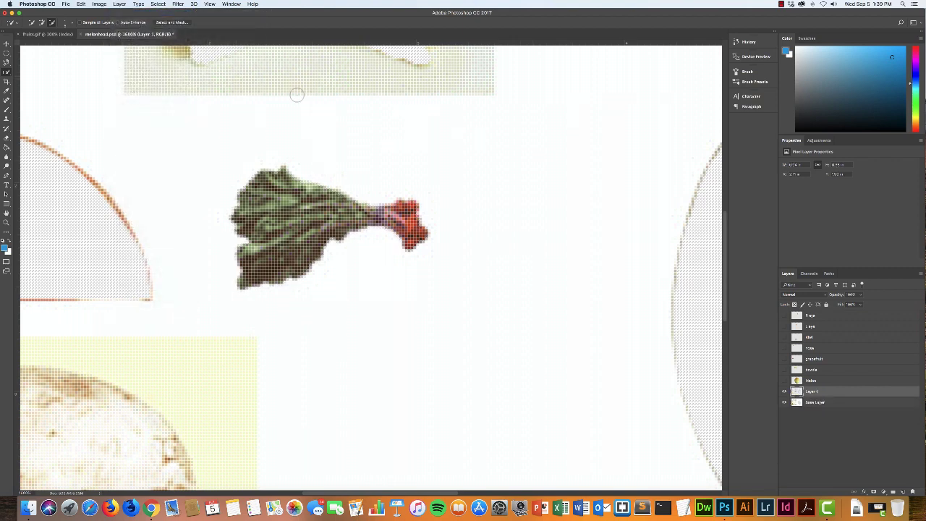
left_click_drag(824, 392, 821, 384)
Step: Rename the new layer to radishes and hide it
double_click(811, 381)
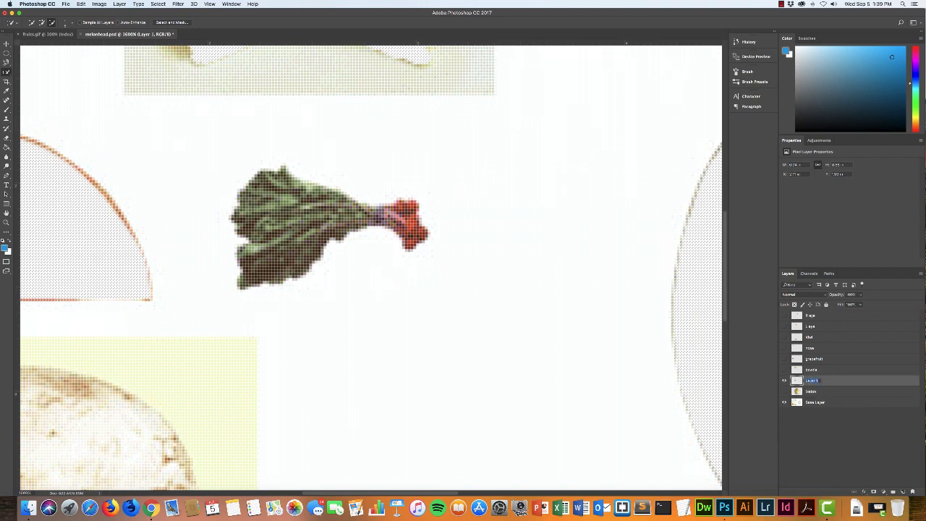
key("BackSpace")
type("radishes")
left_click(856, 381)
left_click(784, 381)
Step: Make Base Layer the active layer for cutting out the mushroom
left_click(849, 403)
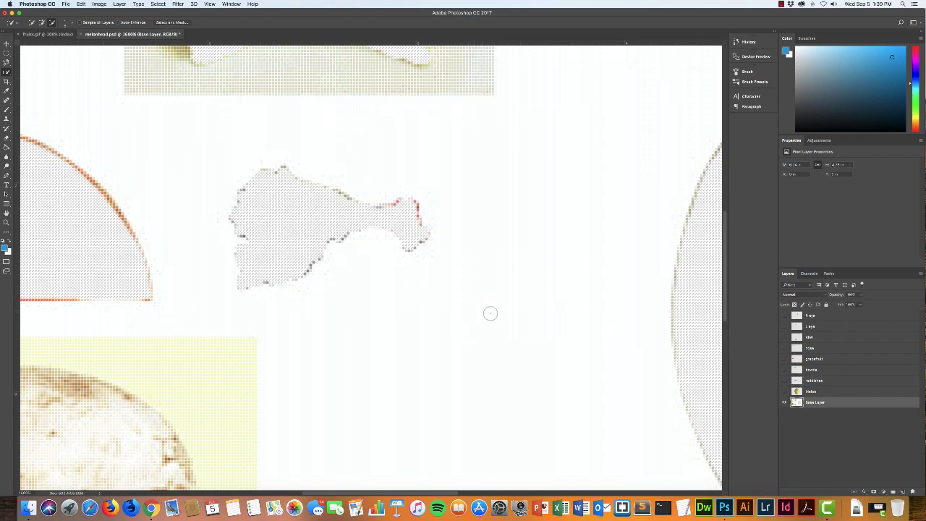
scroll(488, 314, "left", 5)
scroll(488, 313, "down", 5)
scroll(488, 314, "down", 2)
scroll(487, 314, "left", 5)
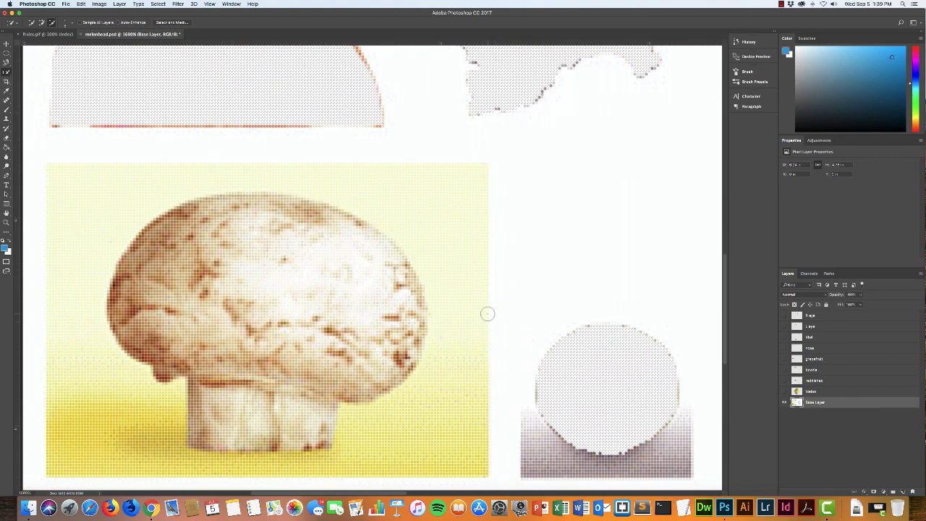
scroll(487, 314, "down", 1)
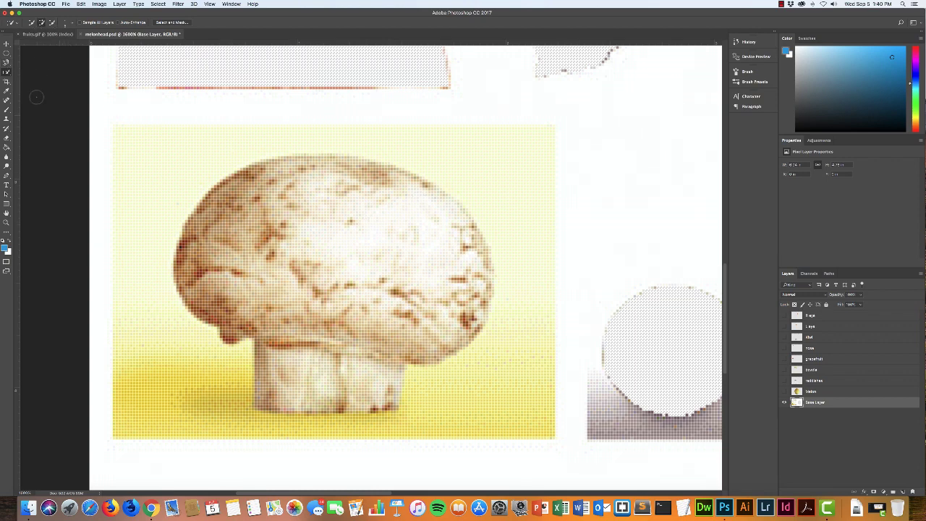
left_click(7, 62)
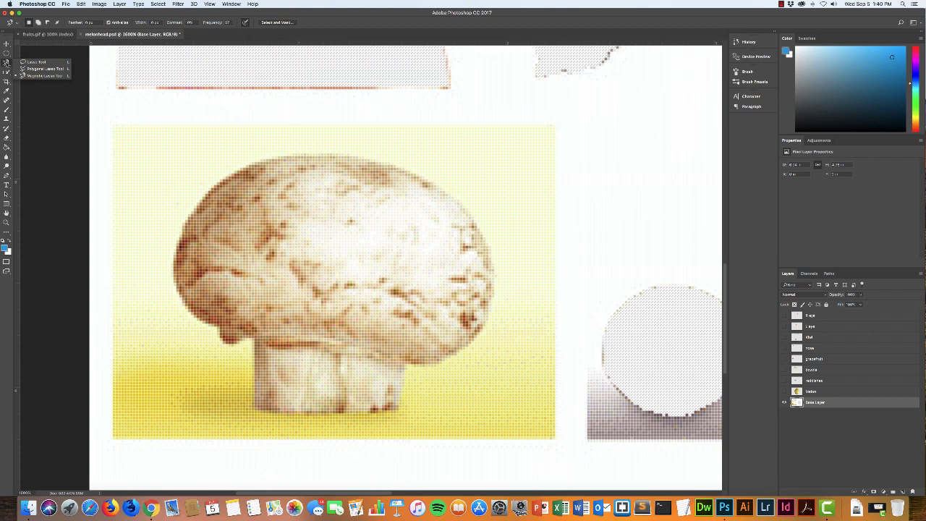
left_click(283, 154)
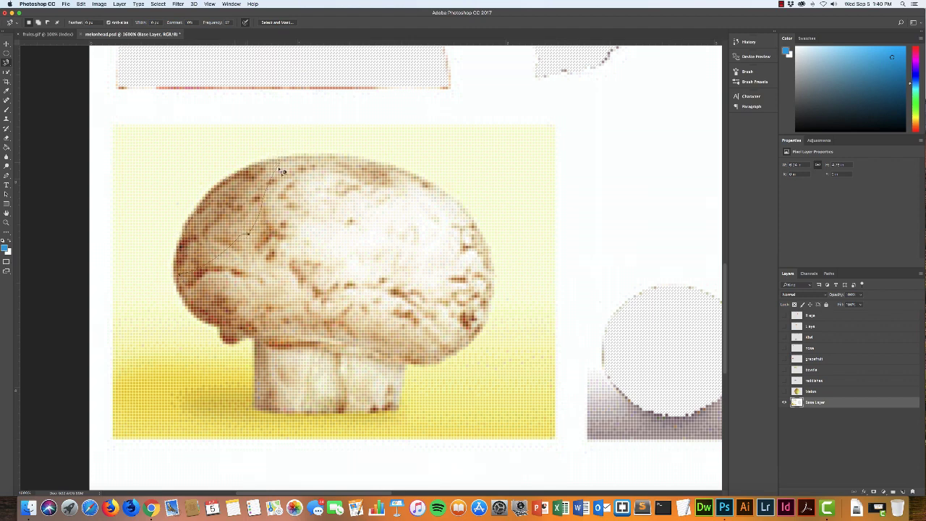
left_click(277, 165)
key("super+d")
Step: Select the mushroom's cap and stem with the Quick Selection tool, using subtract mode to refine the selection
left_click(7, 72)
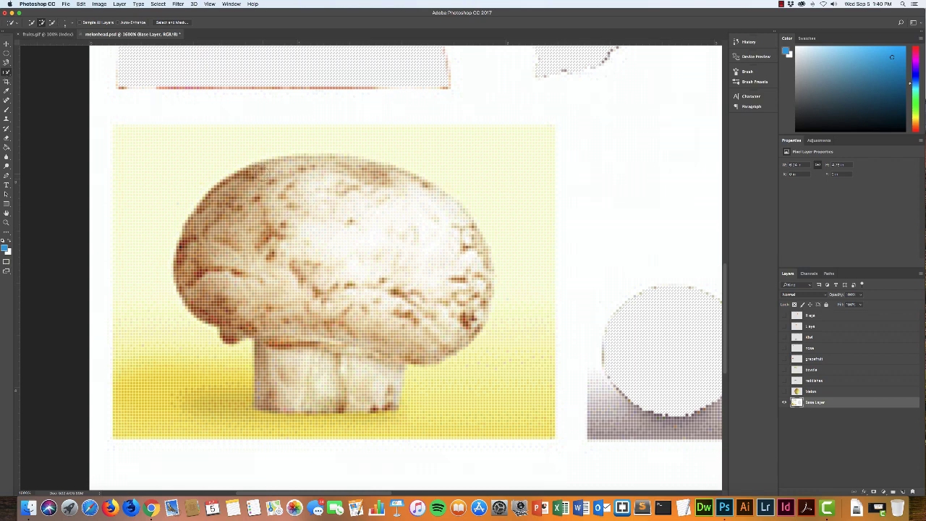
mouse_move(262, 170)
left_mouse_down()
mouse_move(220, 204)
mouse_move(209, 233)
mouse_move(210, 304)
mouse_move(233, 327)
mouse_move(279, 318)
left_mouse_up()
mouse_move(269, 355)
left_mouse_down()
mouse_move(333, 406)
mouse_move(297, 386)
mouse_move(389, 400)
mouse_move(391, 367)
mouse_move(415, 338)
mouse_move(457, 321)
mouse_move(469, 268)
mouse_move(458, 209)
mouse_move(480, 313)
mouse_move(475, 264)
left_mouse_up()
left_click(52, 22)
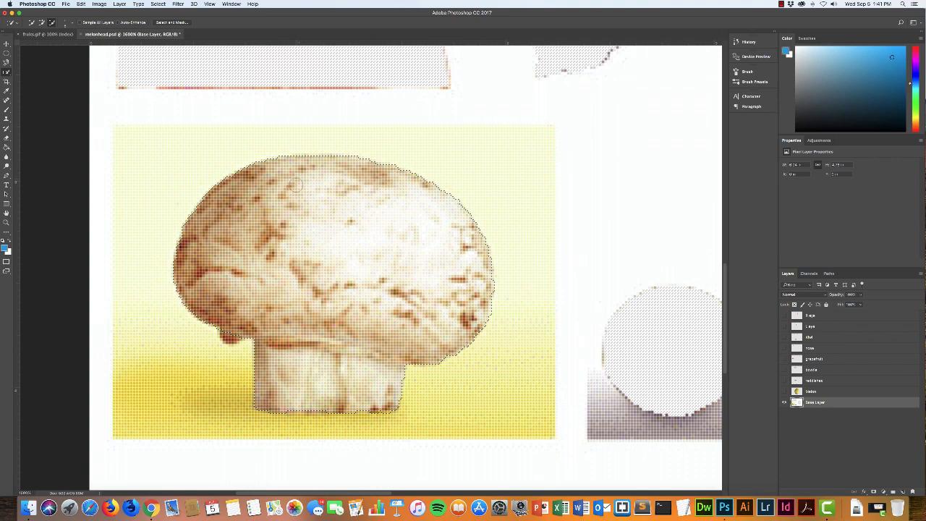
Step: Cut the selected mushroom to a new layer with Layer Via Cut and move that layer directly above the Melon layer
left_click(122, 3)
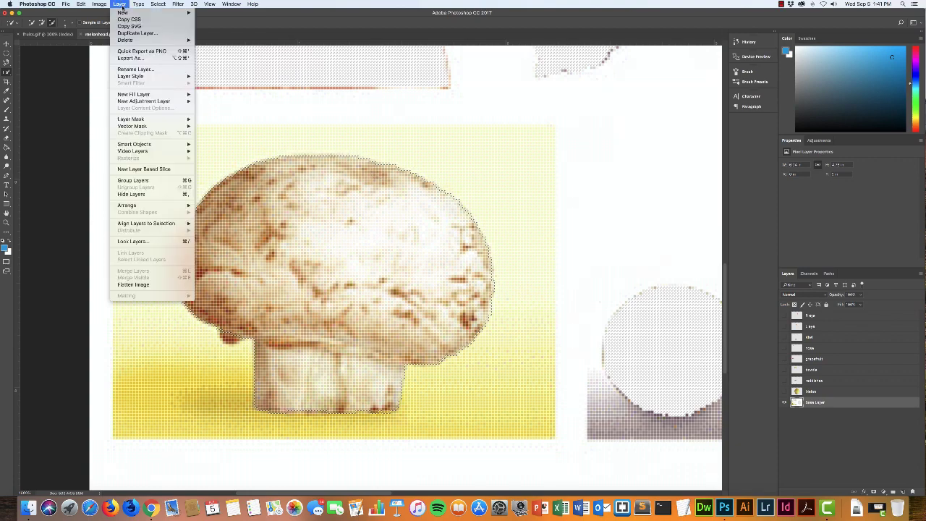
mouse_move(167, 13)
left_click(229, 75)
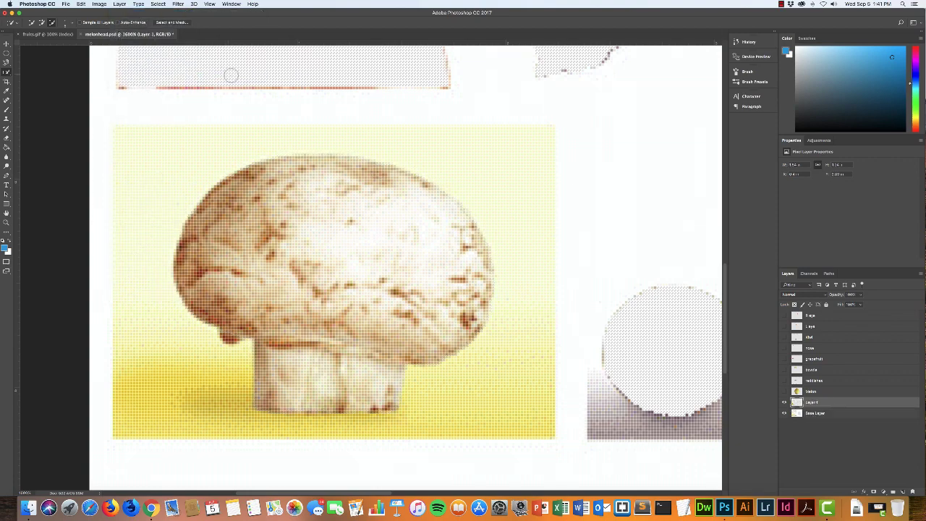
left_click_drag(833, 405, 830, 391)
Step: Rename the new layer to Mushroom and hide Base Layer to check the cut-out on its own
double_click(812, 392)
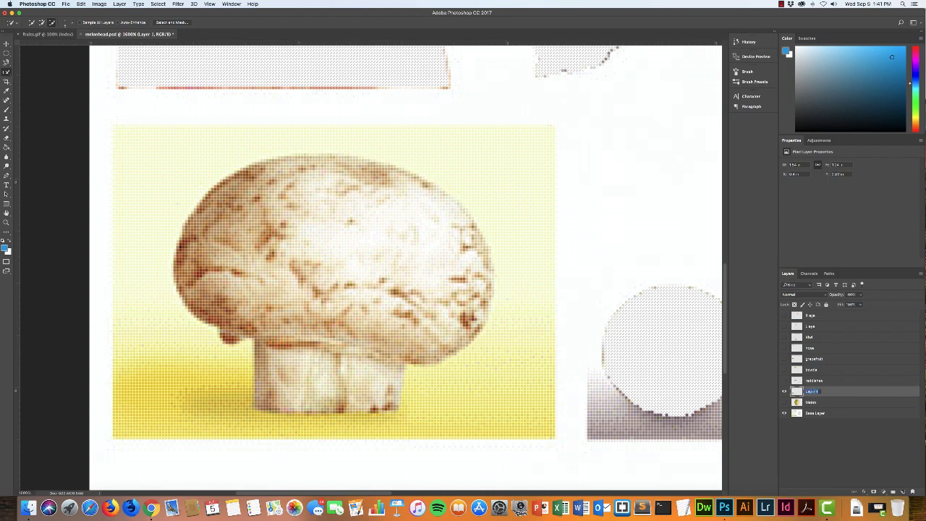
type("m")
key("Return")
left_click(785, 413)
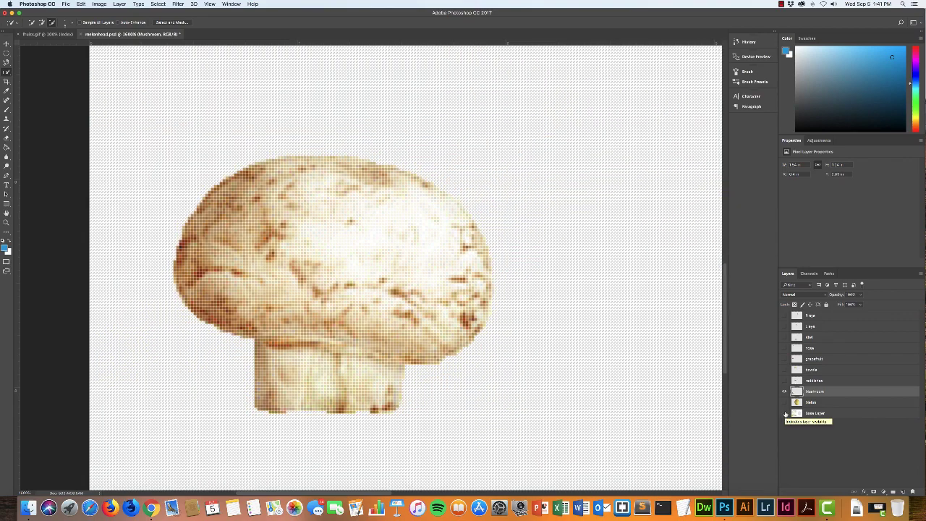
key("super+minus")
key("super+minus")
key("super+minus")
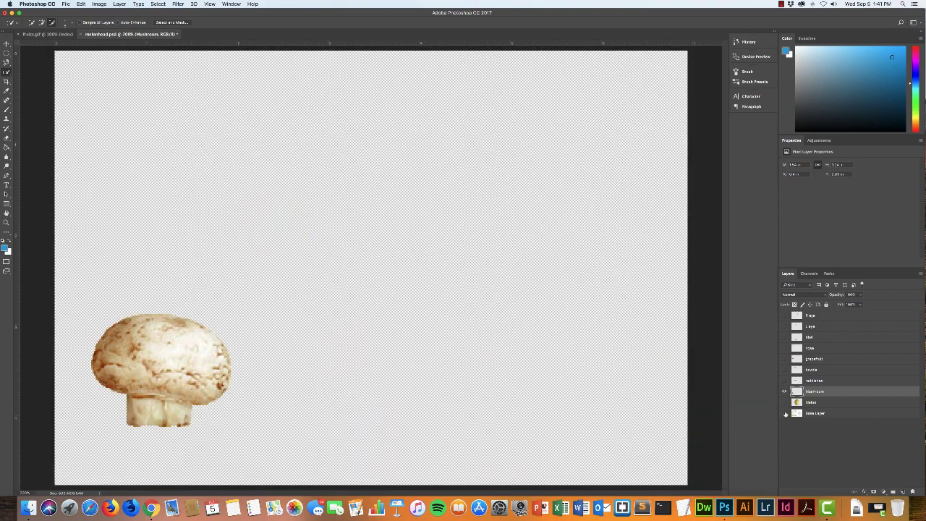
key("super+minus")
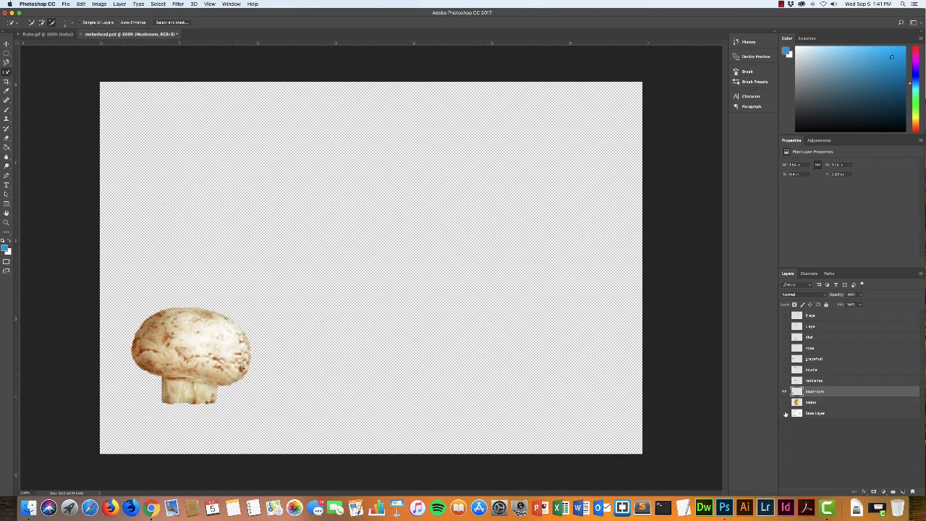
Step: Hide the Mushroom layer, show Base Layer, and delete Base Layer from the document
left_click(784, 391)
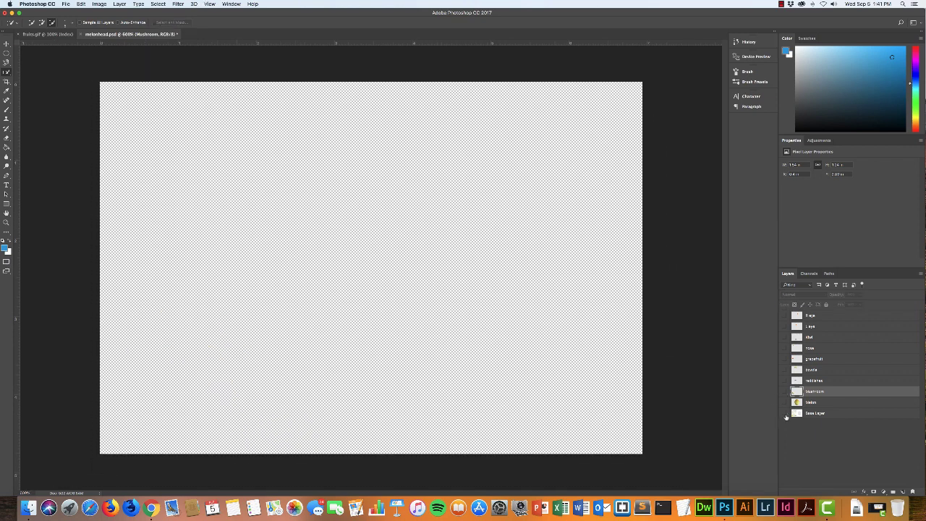
left_click(785, 414)
left_click(845, 413)
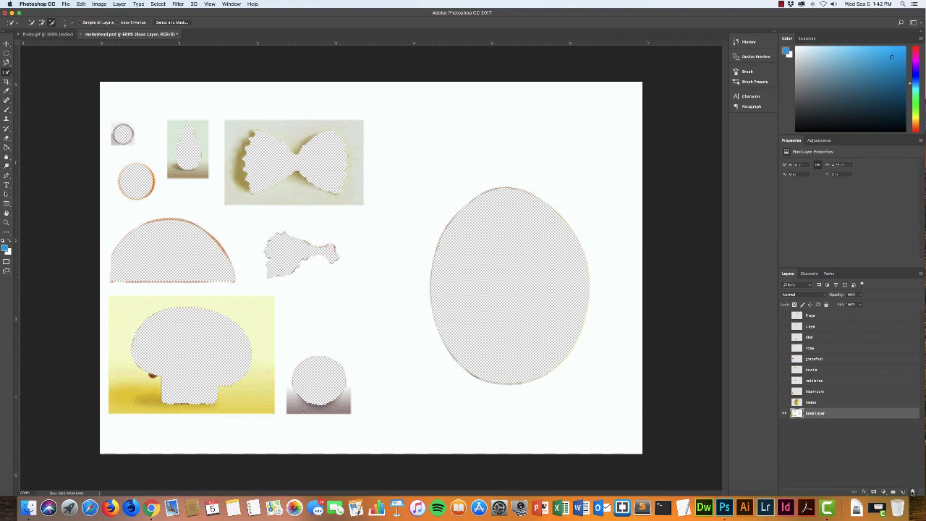
left_click(913, 491)
left_click(511, 161)
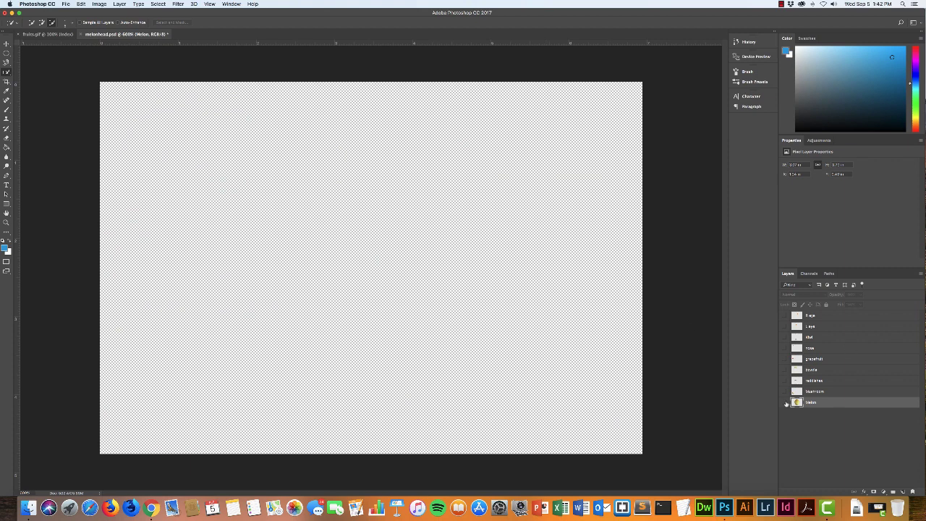
Step: Make Mushroom the active layer and toggle its visibility to check the cut-out
left_click(829, 392)
left_click(785, 392)
left_click(785, 392)
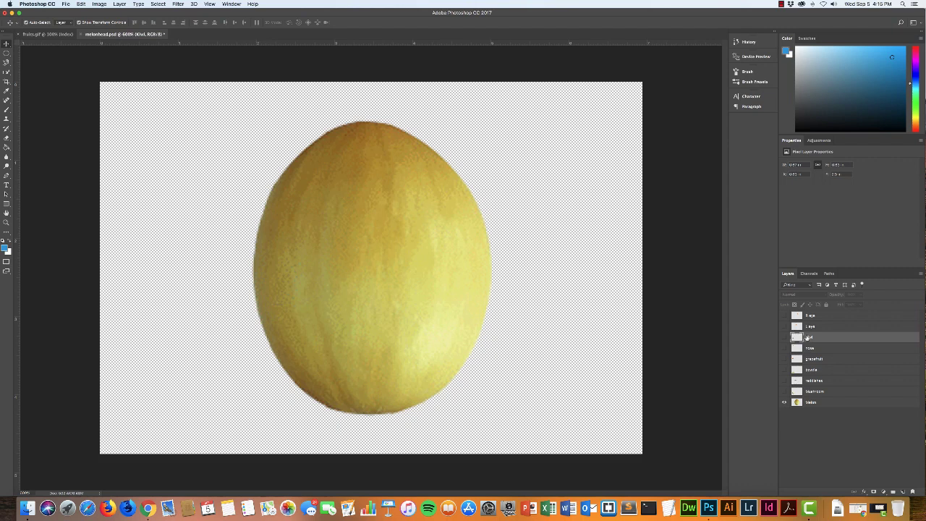
Step: Show all the hidden food layers above Melon: both eyes, kiwi, nose, grapefruit, bowtie, raddishes and Mushroom
left_click(785, 315)
left_click(783, 326)
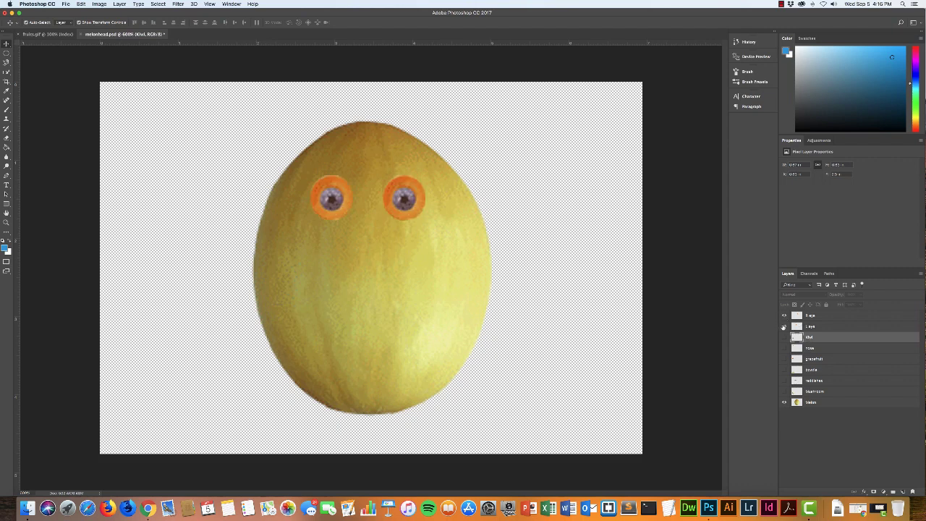
left_click(785, 337)
left_click(784, 349)
left_click(785, 359)
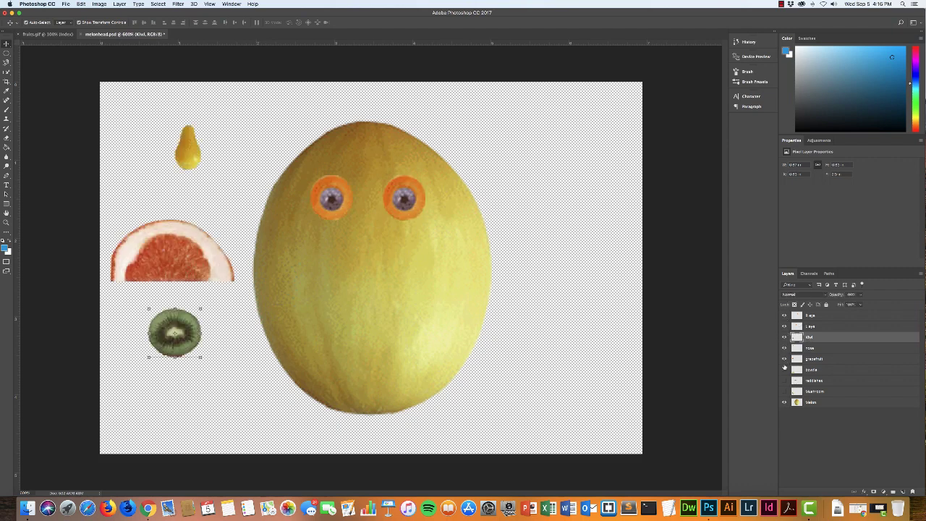
left_click(785, 370)
left_click(785, 380)
left_click(785, 392)
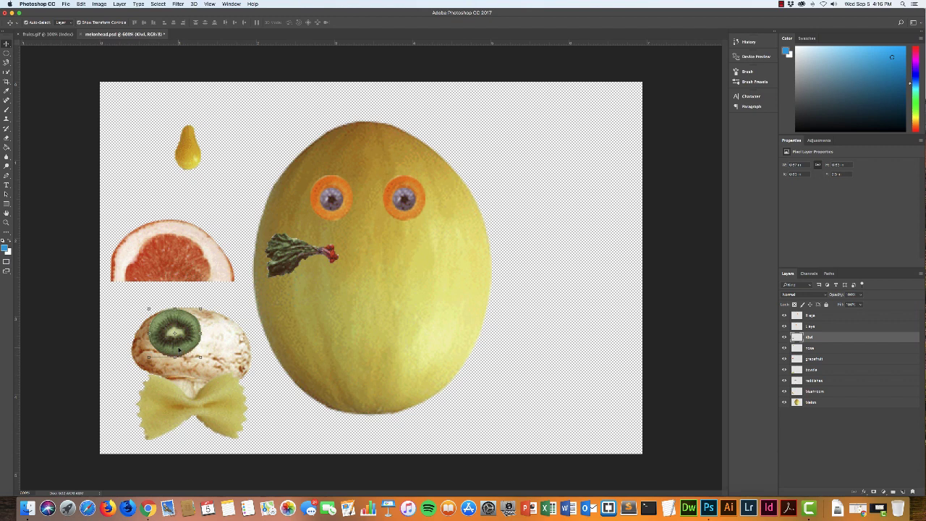
Step: Move the kiwi onto the lower part of the melon as a mouth and the pear to the centre as a nose
left_click_drag(179, 351, 376, 390)
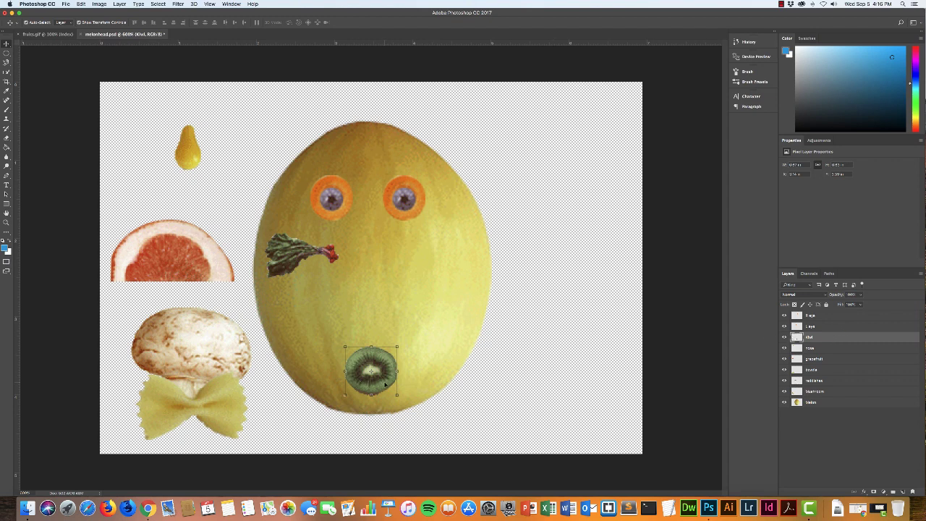
left_click_drag(386, 385, 383, 365)
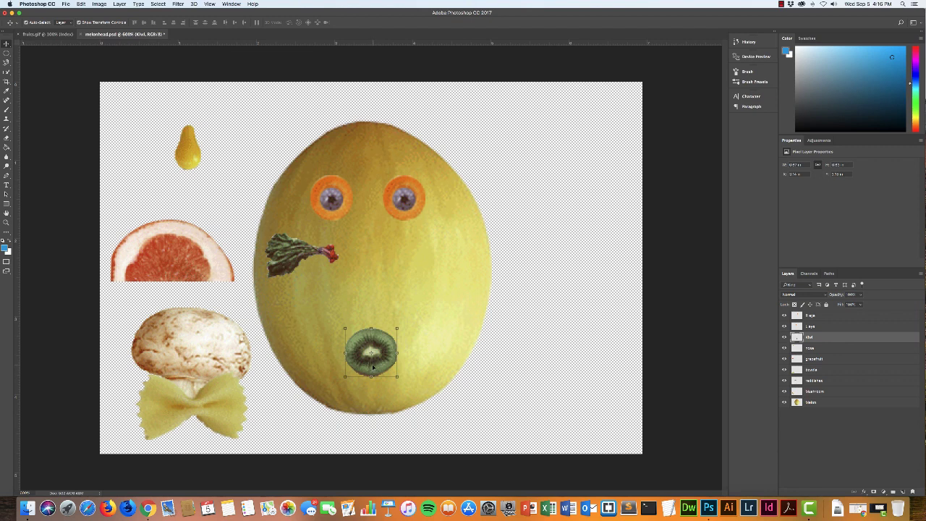
left_click(829, 348)
left_click_drag(191, 139, 365, 257)
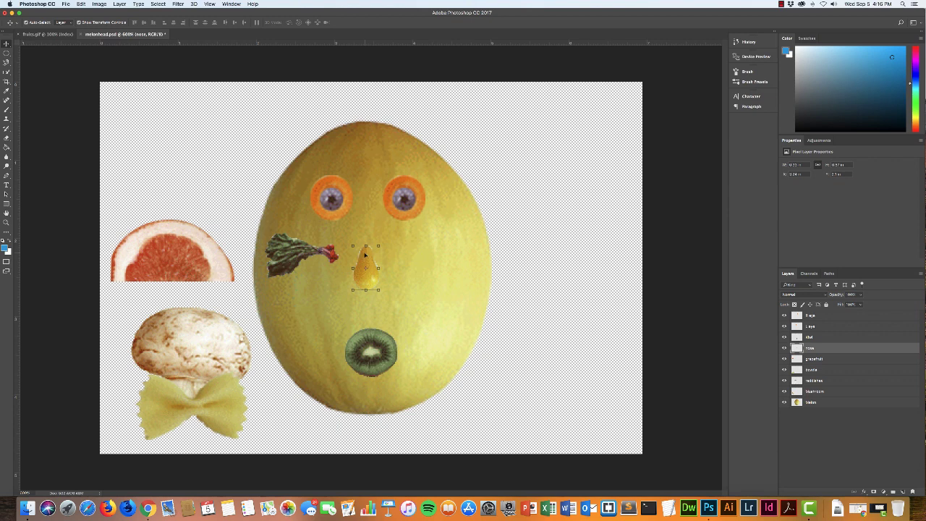
left_click_drag(379, 289, 387, 305)
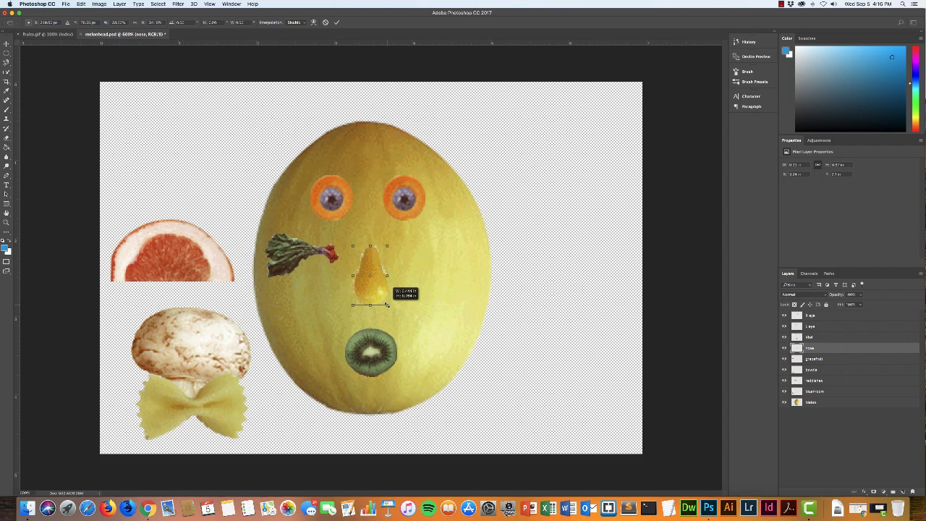
left_click_drag(387, 305, 391, 309)
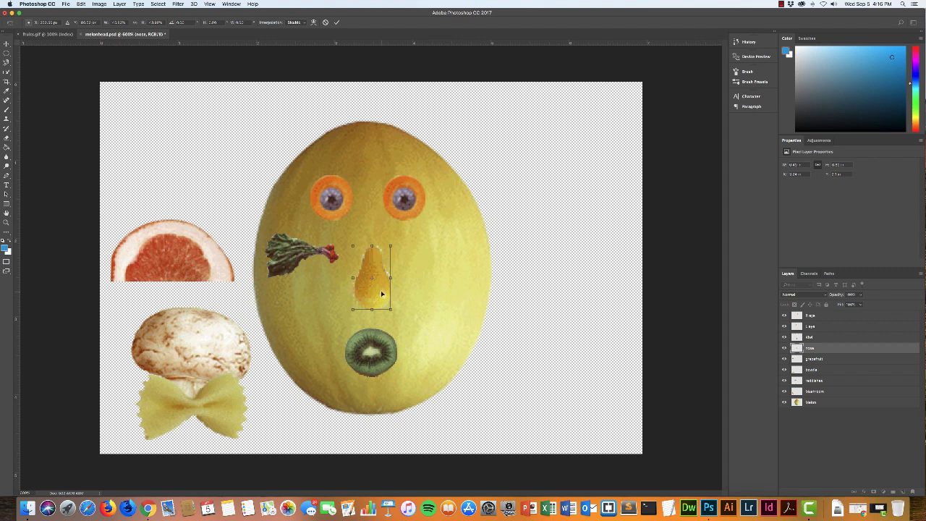
key("Return")
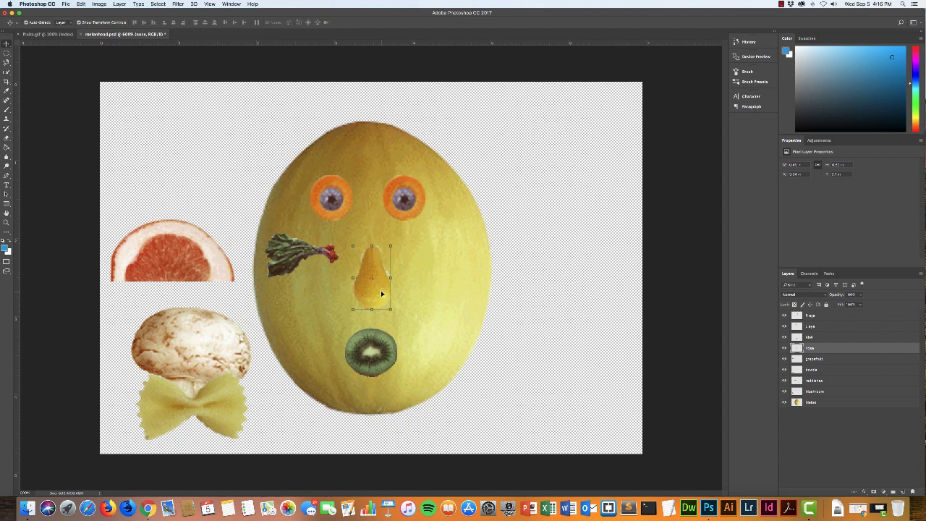
key("super+z")
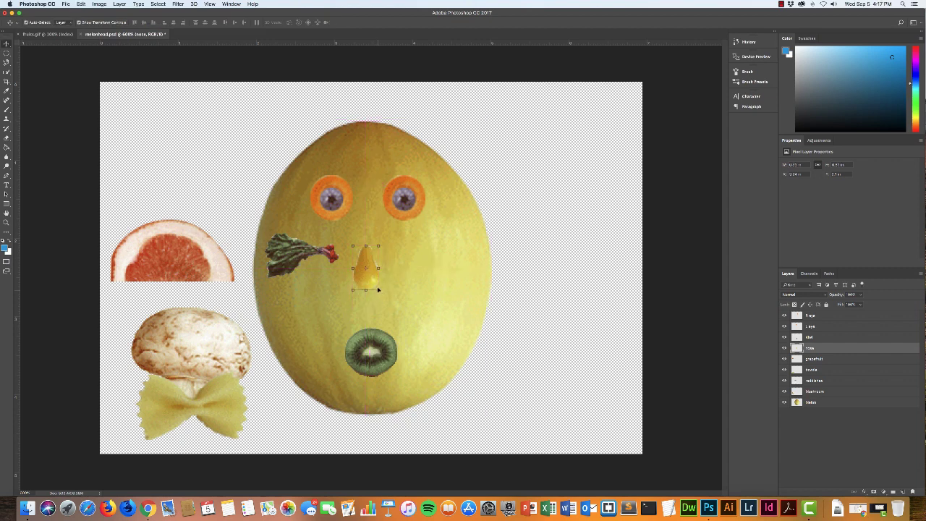
Step: Make only the nose layer active and enlarge the pear proportionally about its centre
left_click(378, 291, "shift")
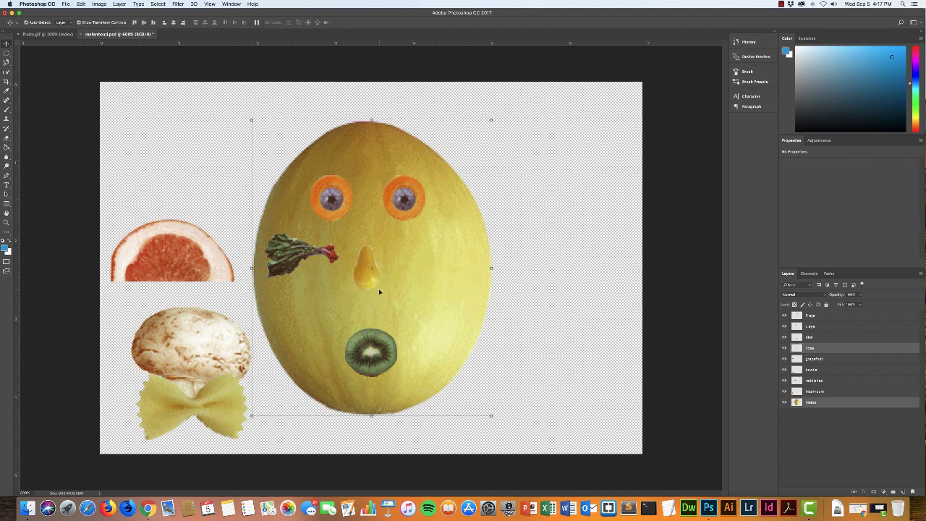
left_click(825, 369)
left_click(827, 411)
left_click(823, 348)
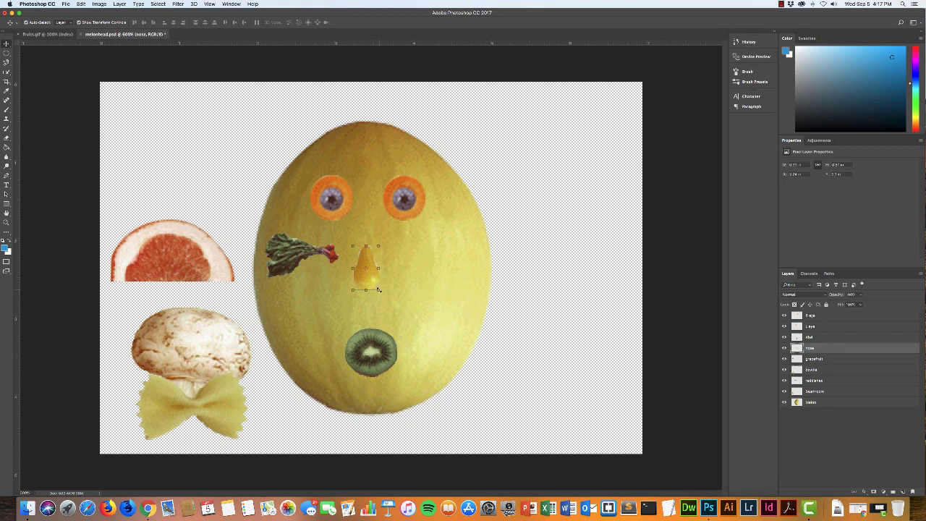
mouse_move(378, 290)
left_mouse_down()
mouse_move(390, 312)
mouse_move(375, 289)
left_mouse_up()
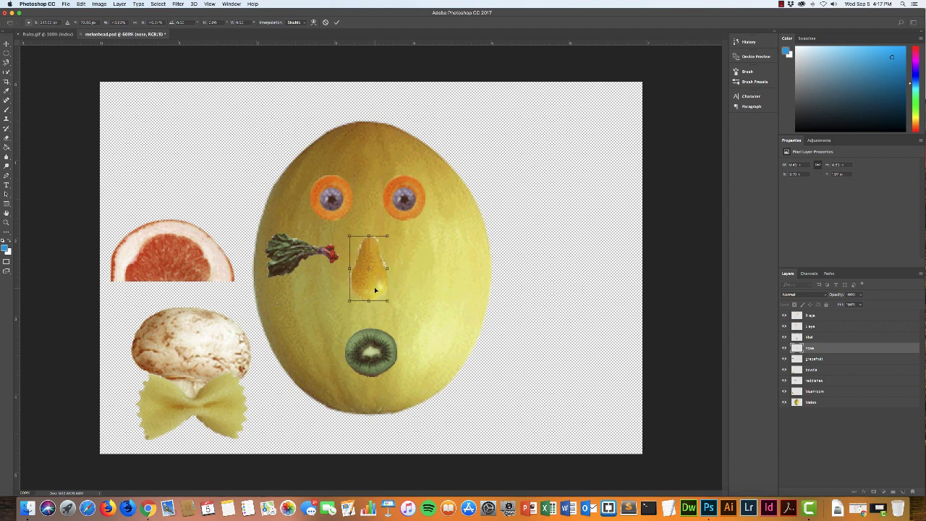
key("Return")
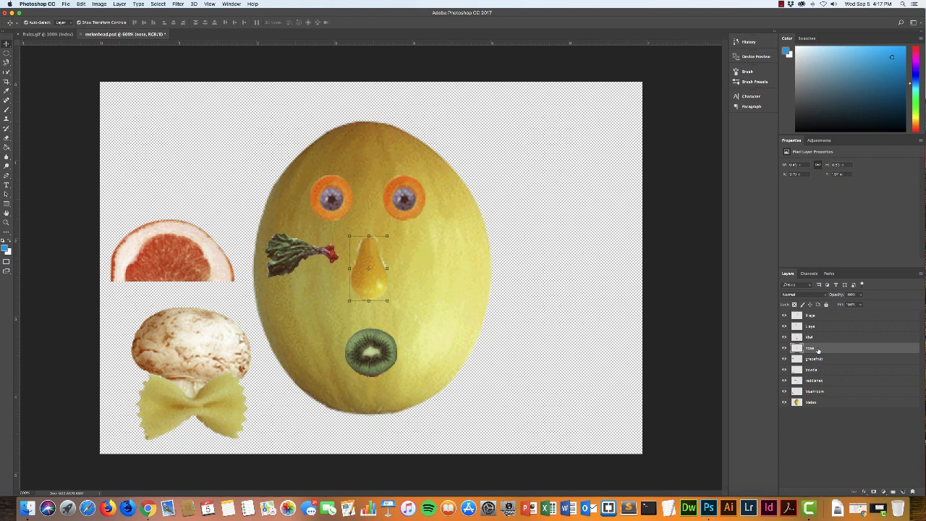
Step: Enlarge the kiwi mouth proportionally about its centre and place the bow-tie pasta under the melon's chin
left_click(819, 338)
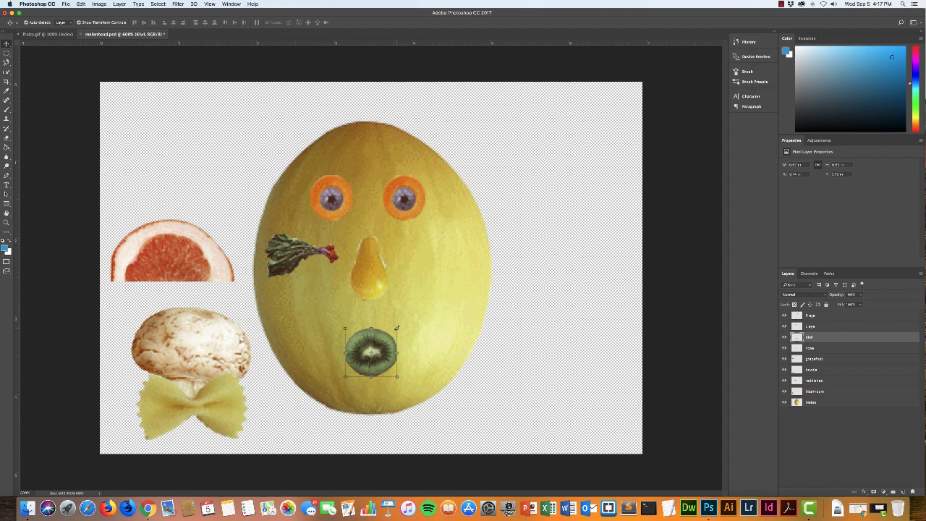
left_click_drag(396, 328, 411, 316)
left_click_drag(401, 364, 394, 369)
key("Return")
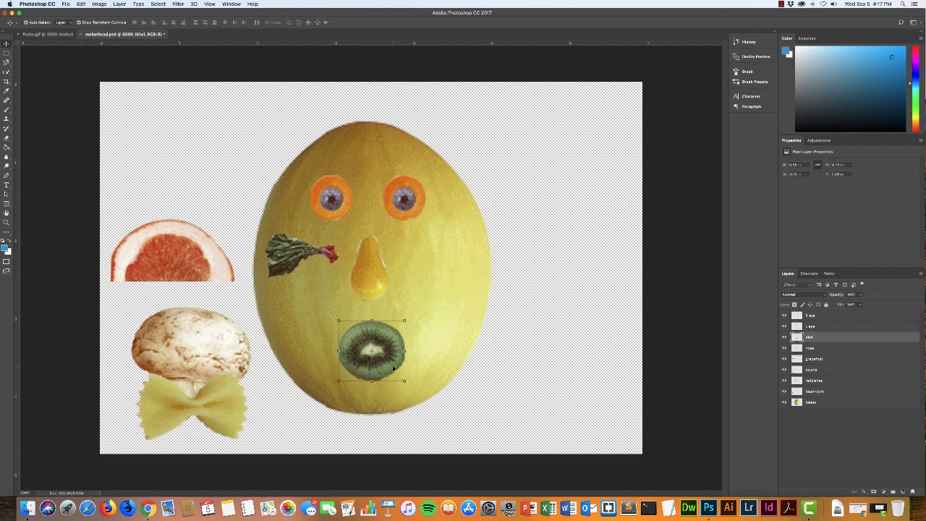
left_click(820, 371)
left_click_drag(229, 417, 408, 433)
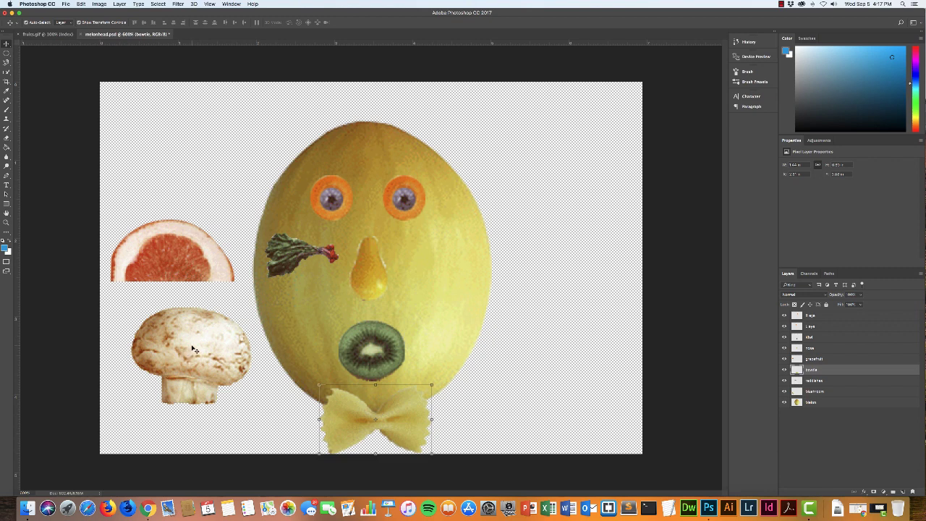
Step: Switch the Canvas Size units to pixels and set the canvas height to 500 pixels
left_click(97, 4)
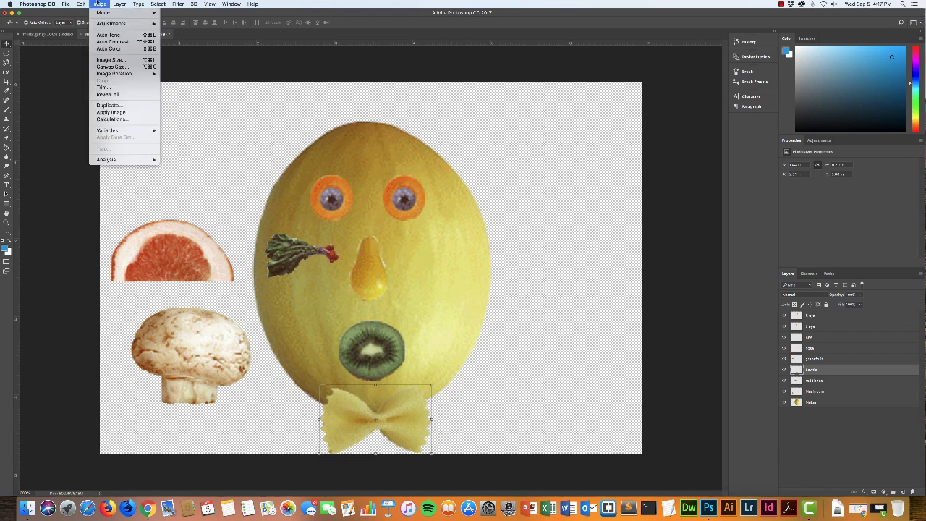
left_click(106, 67)
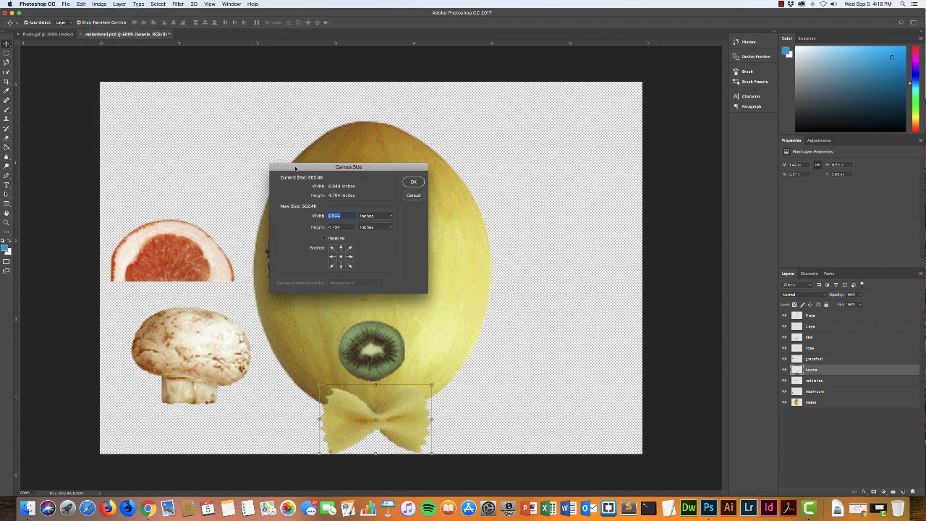
left_click_drag(295, 168, 508, 121)
left_click(588, 168)
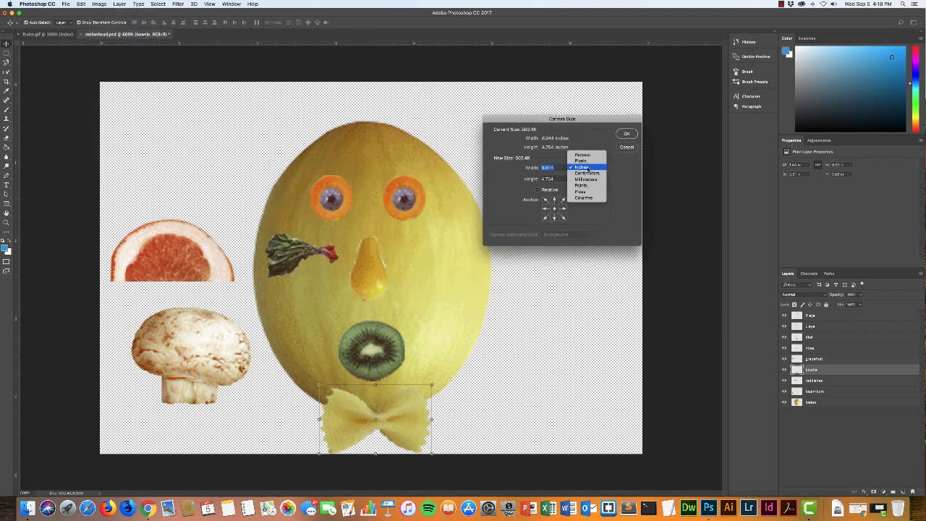
left_click(580, 160)
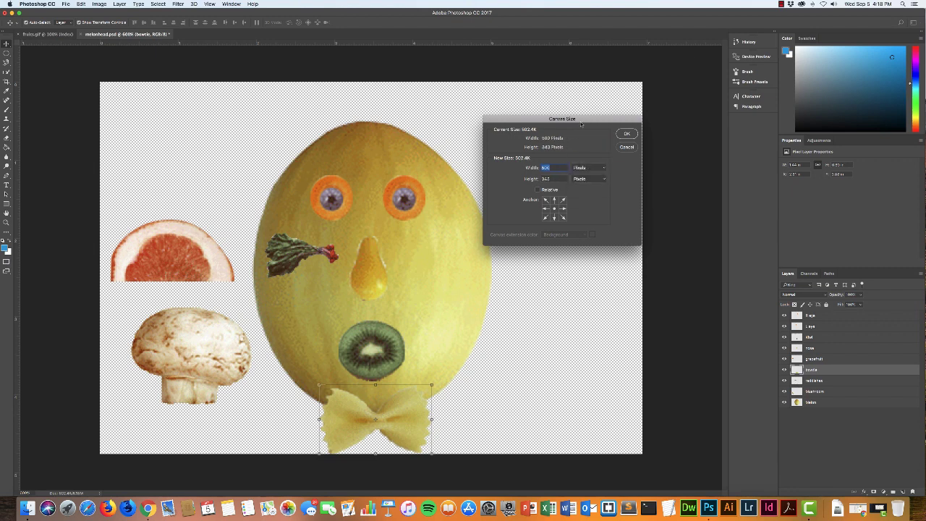
left_click_drag(581, 124, 572, 111)
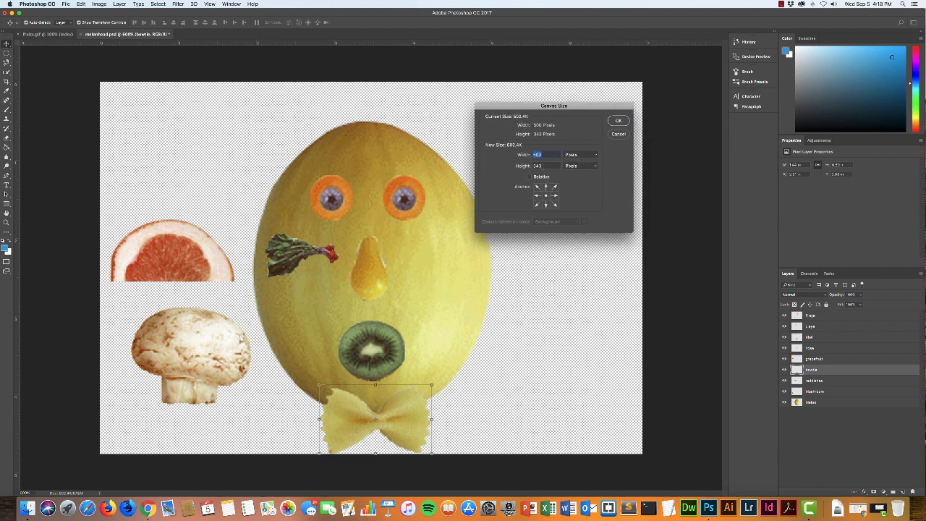
key("Tab")
type("500")
left_click(620, 121)
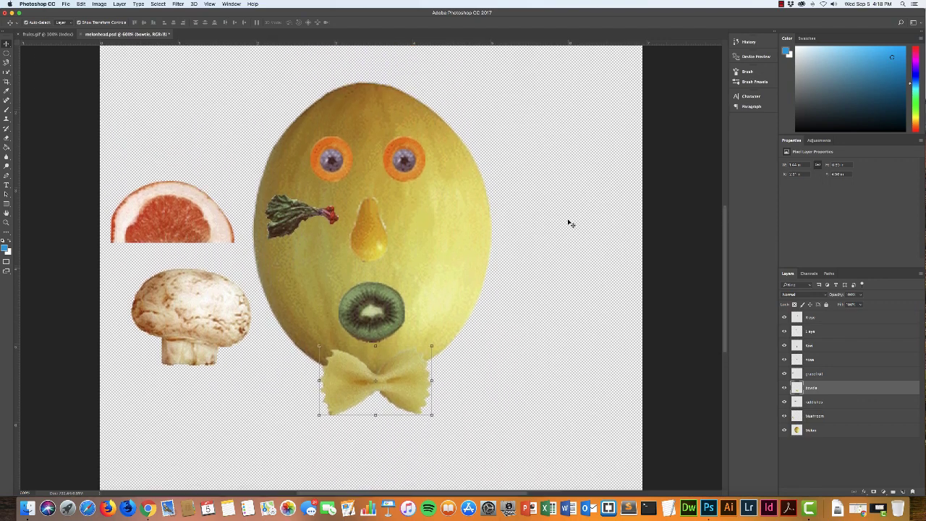
Step: Move the mushroom on the Mushroom layer to the top of the melon as a hat
scroll(570, 224, "up", 5)
scroll(570, 224, "down", 3)
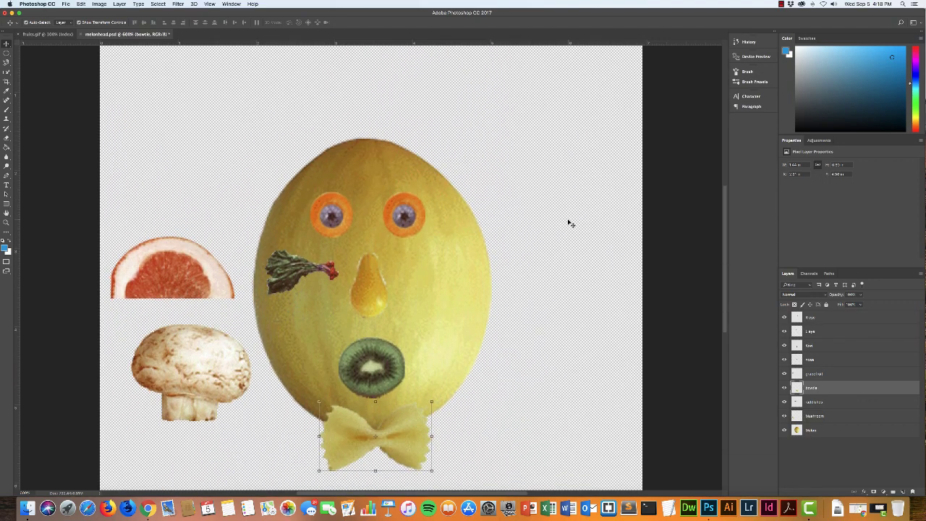
scroll(569, 223, "down", 2)
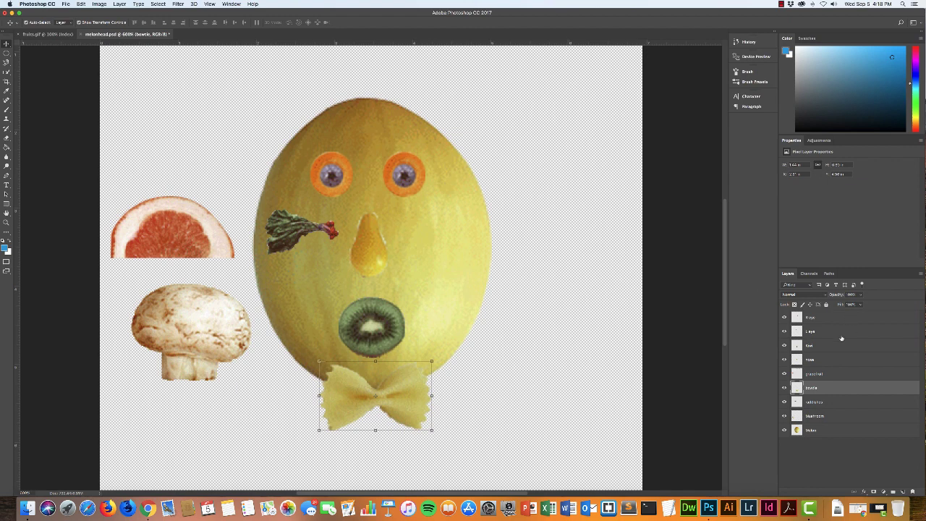
left_click(818, 416)
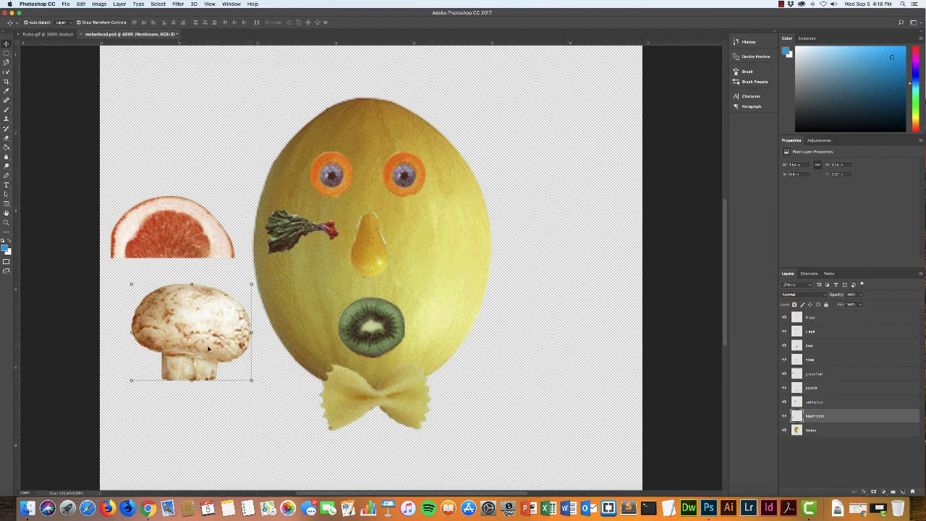
left_click_drag(209, 349, 376, 77)
Step: Enlarge the mushroom hat proportionally to suit the melon's head and centre it on top
scroll(429, 178, "up", 3)
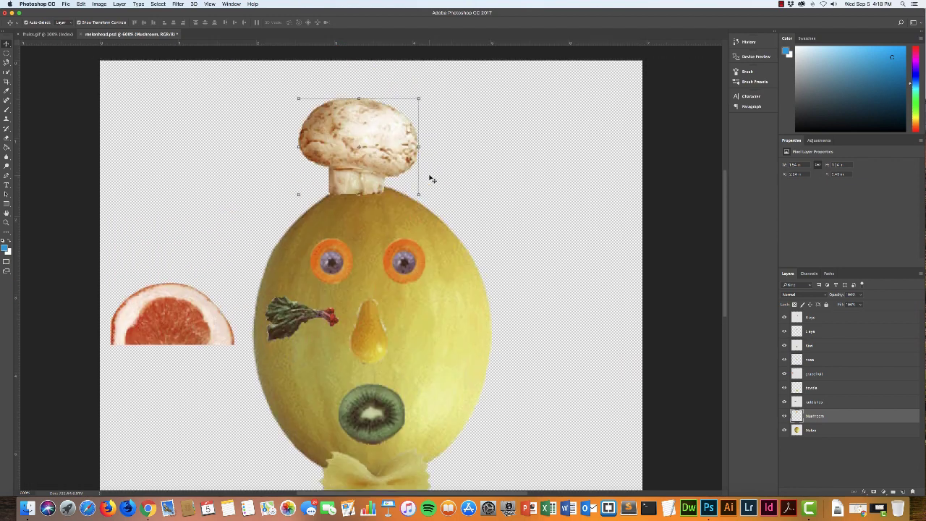
scroll(429, 177, "up", 1)
left_click_drag(418, 120, 454, 92)
left_click_drag(431, 155, 424, 156)
left_click_drag(449, 93, 450, 92)
key("Return")
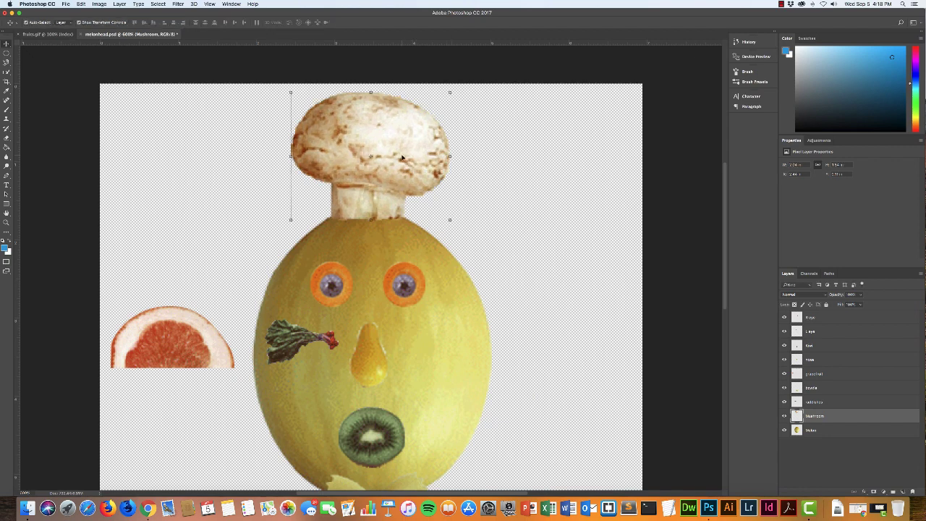
Step: Move the radish leaves on the raddishes layer just above the left-hand eye as an eyebrow
scroll(471, 186, "down", 5)
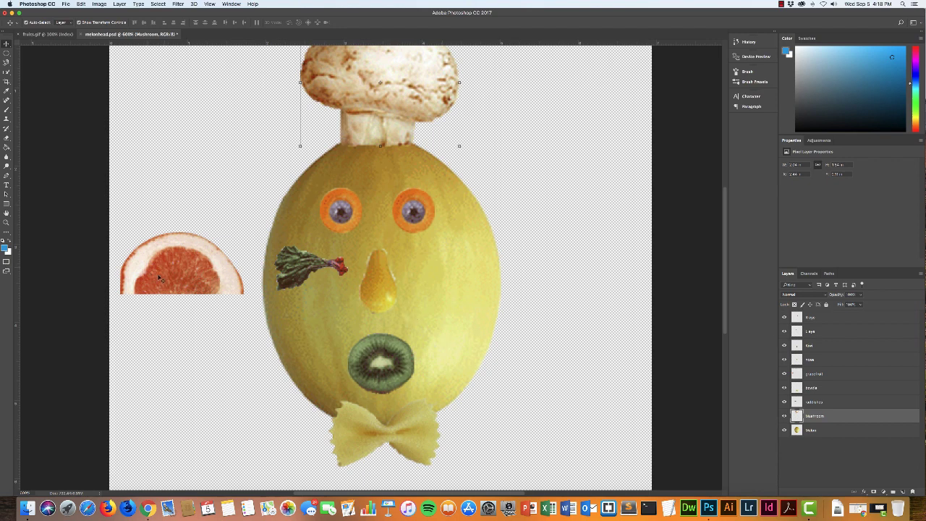
left_click(833, 403)
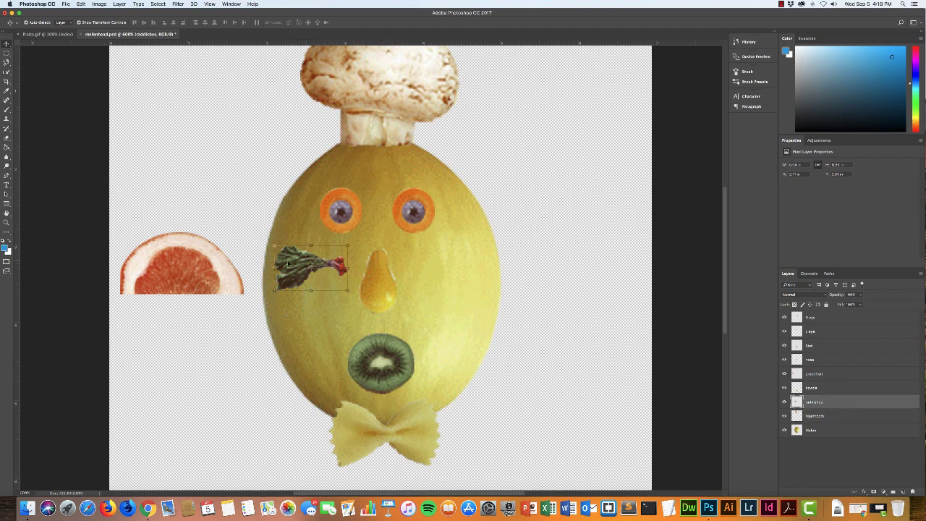
left_click_drag(289, 267, 306, 181)
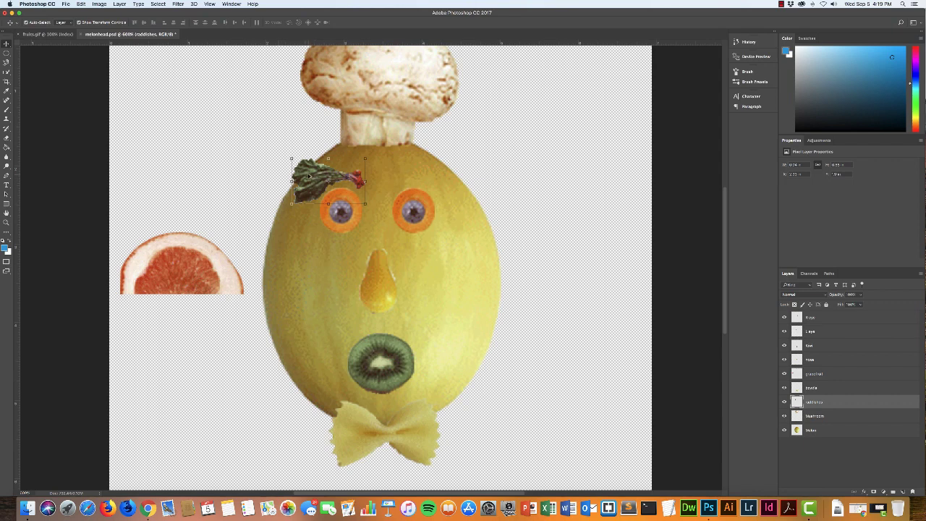
Step: Duplicate the radish-leaf eyebrow, flip the copy horizontally and position it above the right-hand eye
left_click_drag(307, 175, 401, 173)
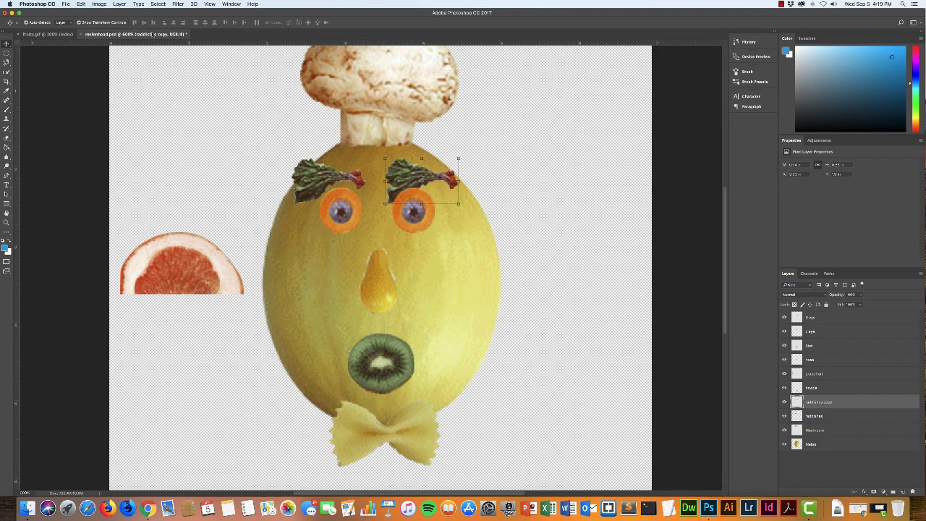
left_click(80, 3)
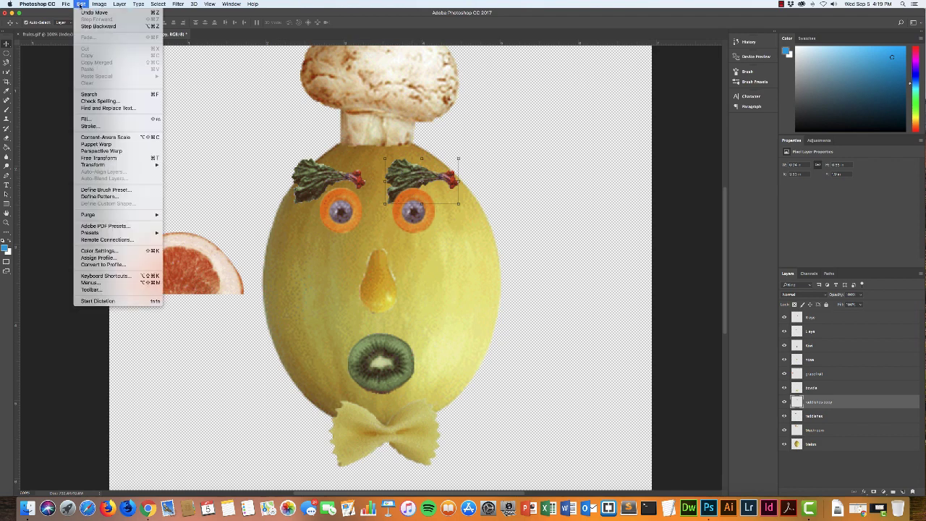
mouse_move(95, 169)
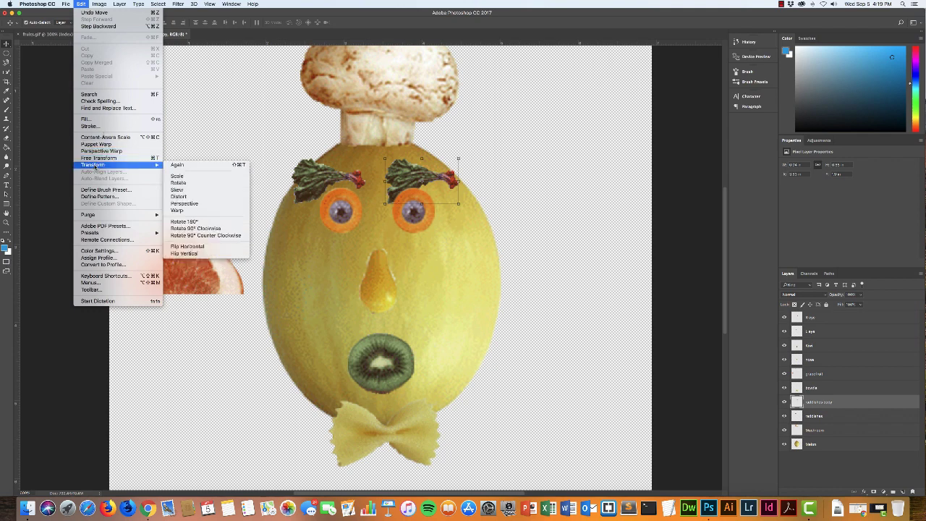
left_click(189, 249)
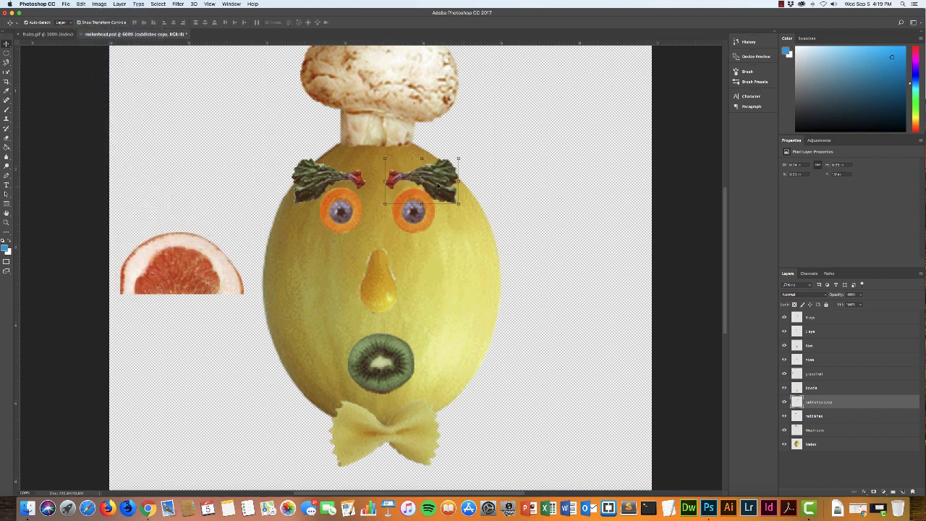
left_click_drag(438, 185, 446, 184)
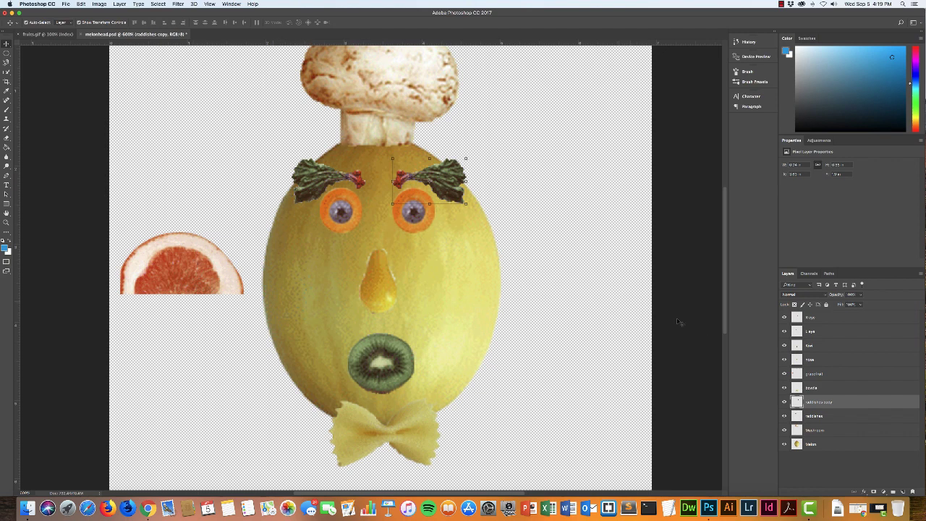
Step: Move the grapefruit on its layer up beside the melon and outline its red flesh with the Magnetic Lasso
left_click(841, 375)
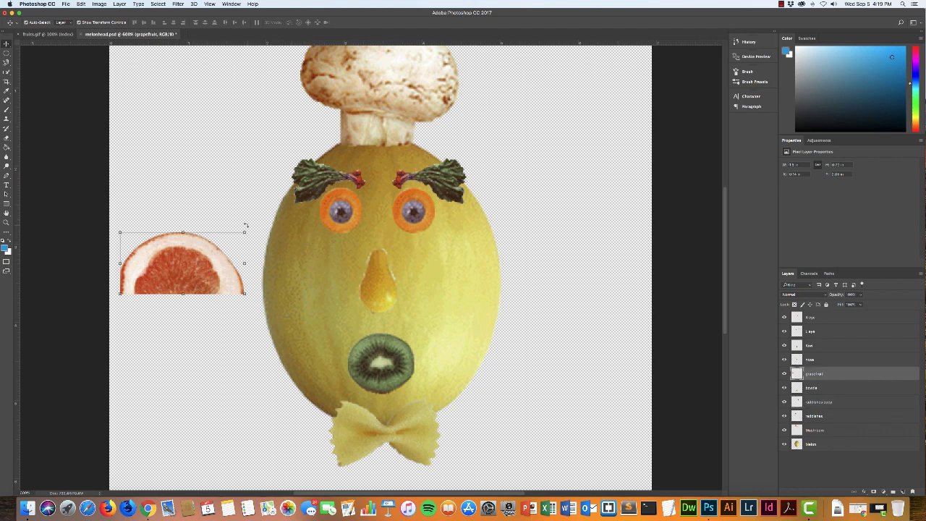
left_click_drag(190, 277, 200, 168)
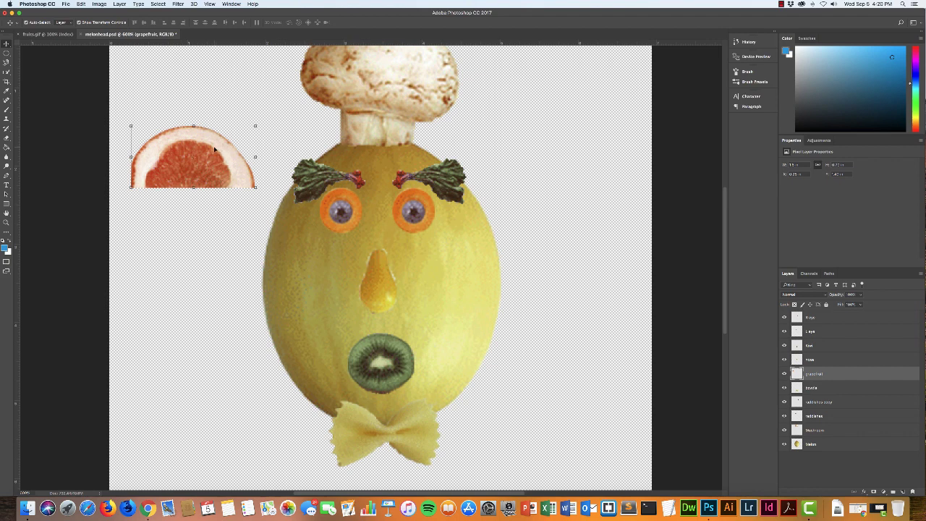
left_click(7, 62)
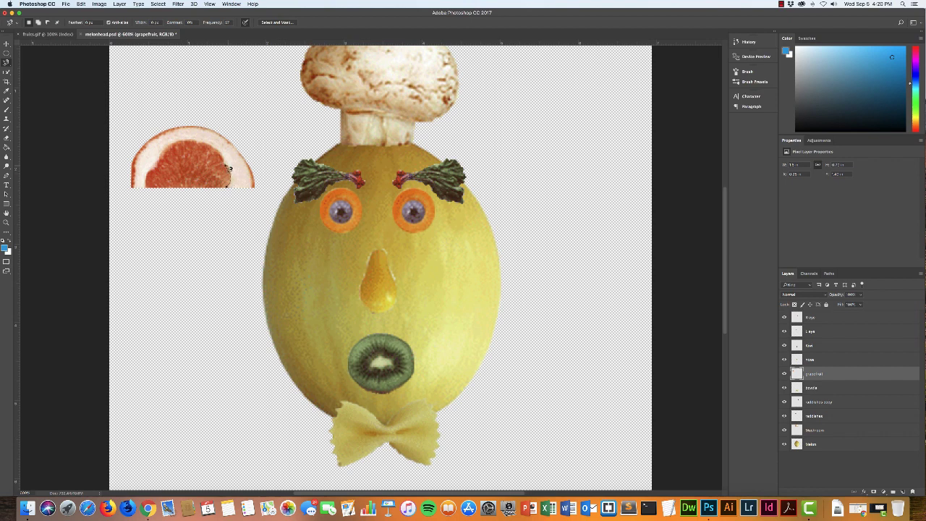
scroll(224, 165, "left", 2)
scroll(224, 165, "up", 2)
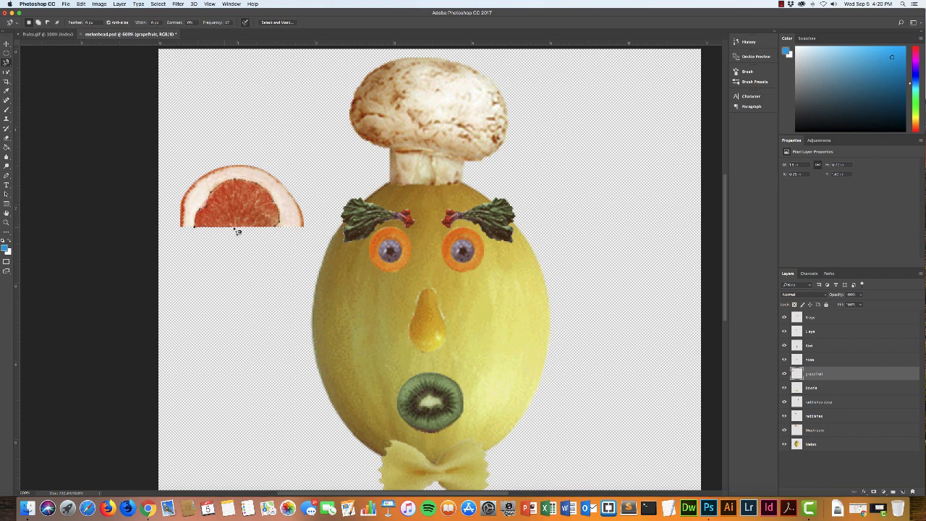
double_click(278, 228)
Step: Invert the selection to delete the grapefruit's rind, leaving only the red flesh, and deselect
left_click(7, 44)
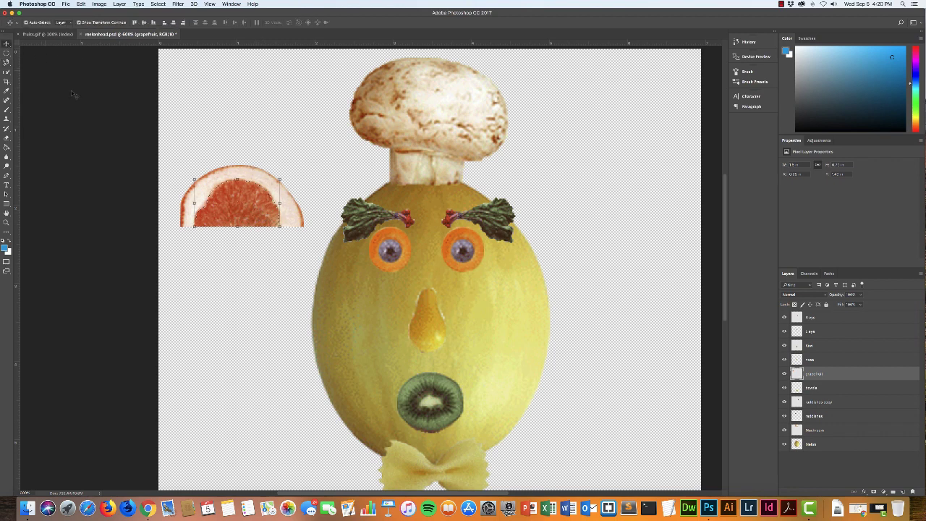
left_click_drag(247, 212, 239, 292)
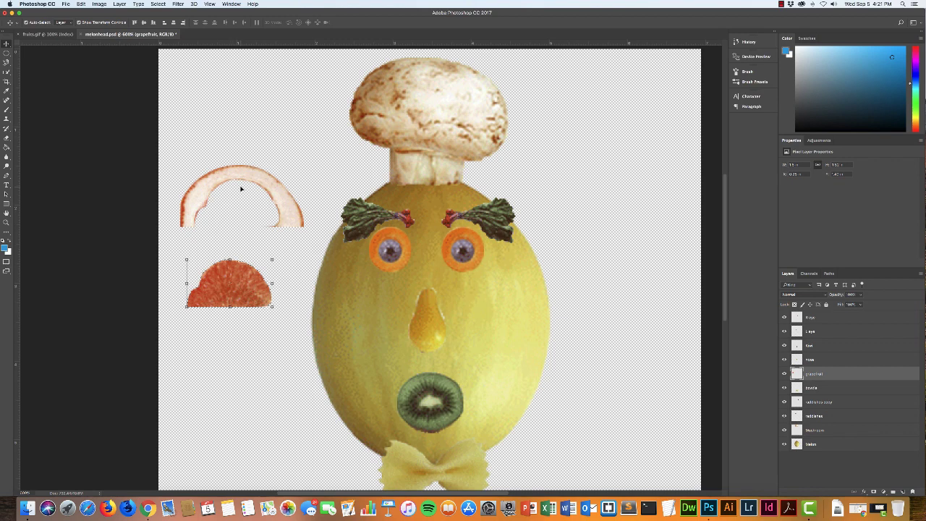
key("super+z")
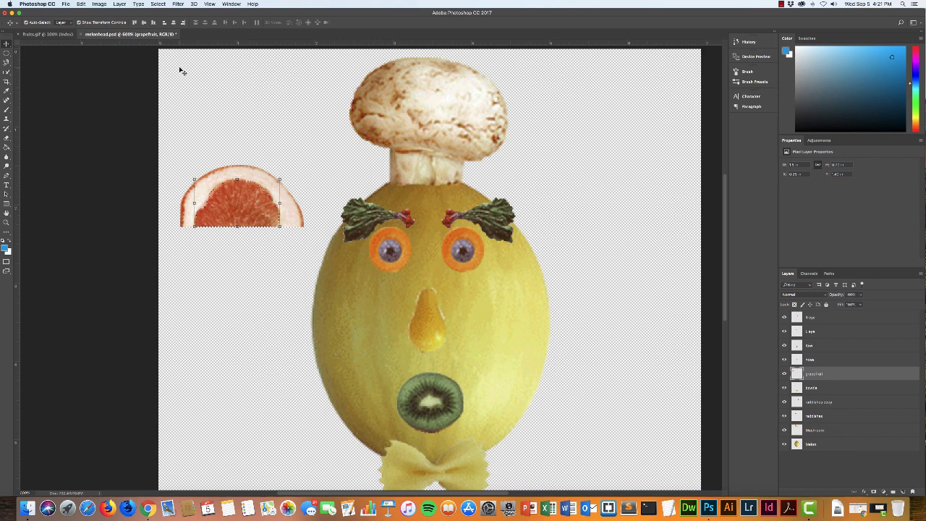
left_click(157, 4)
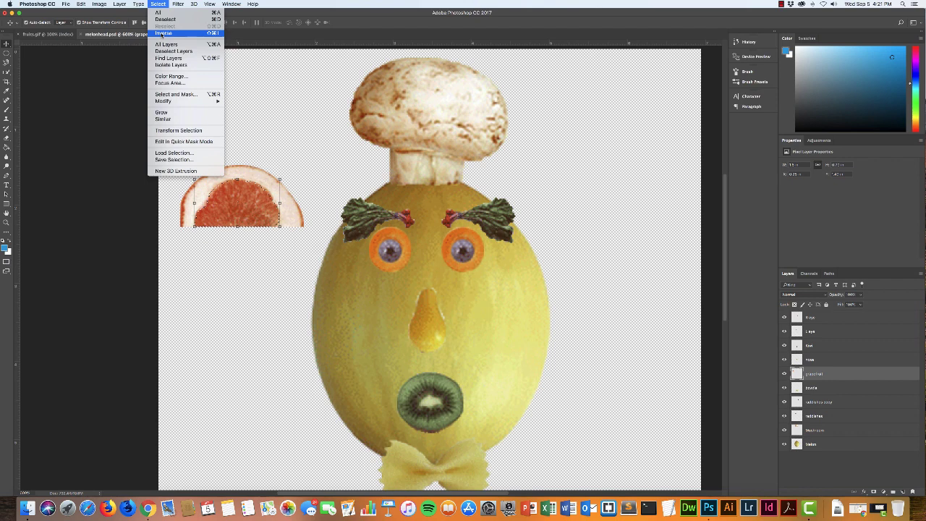
left_click(163, 33)
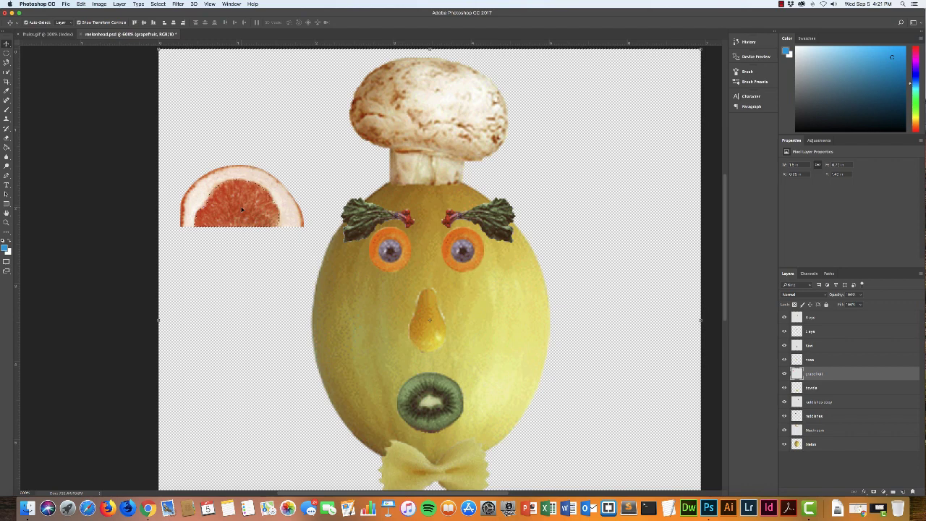
key("Delete")
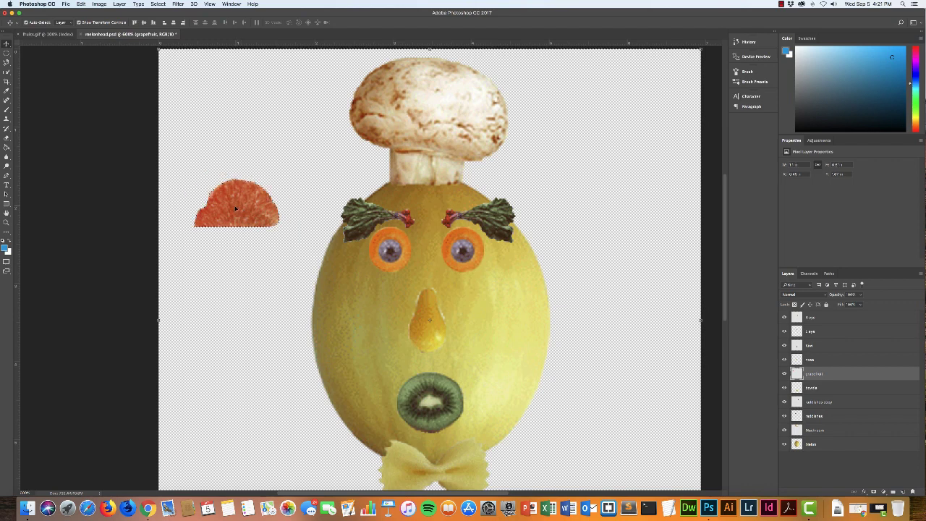
key("super")
key("super+d")
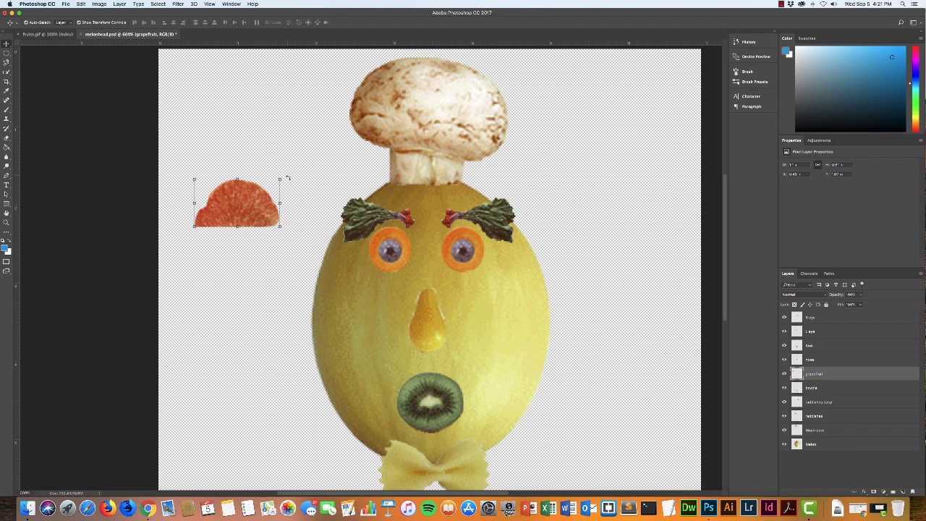
Step: Rotate the grapefruit flesh upright as an ear with its flat side facing the melon's left edge
left_click_drag(287, 177, 304, 290)
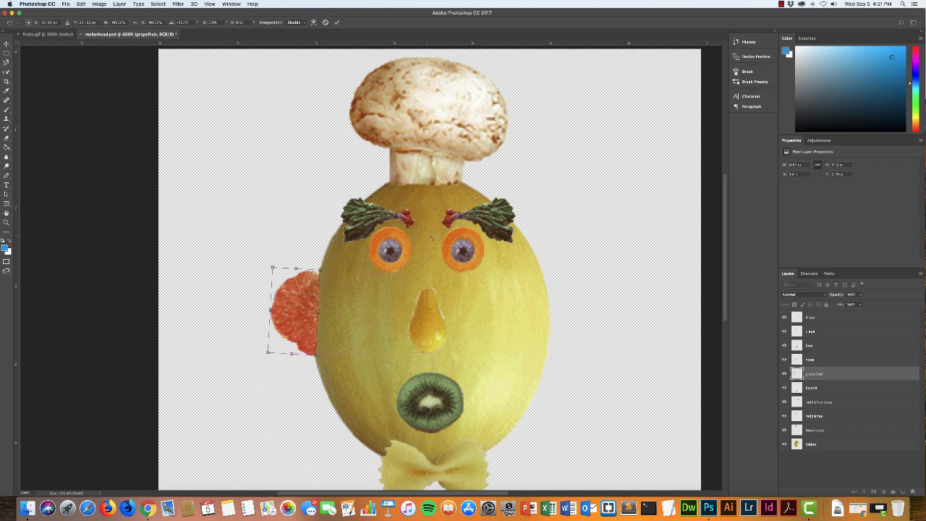
scroll(591, 291, "down", 3)
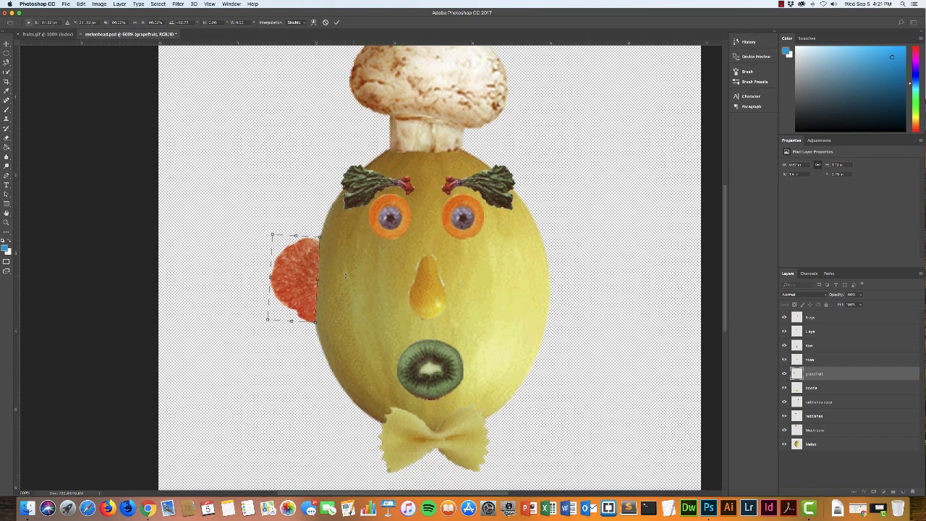
left_click_drag(309, 272, 287, 267)
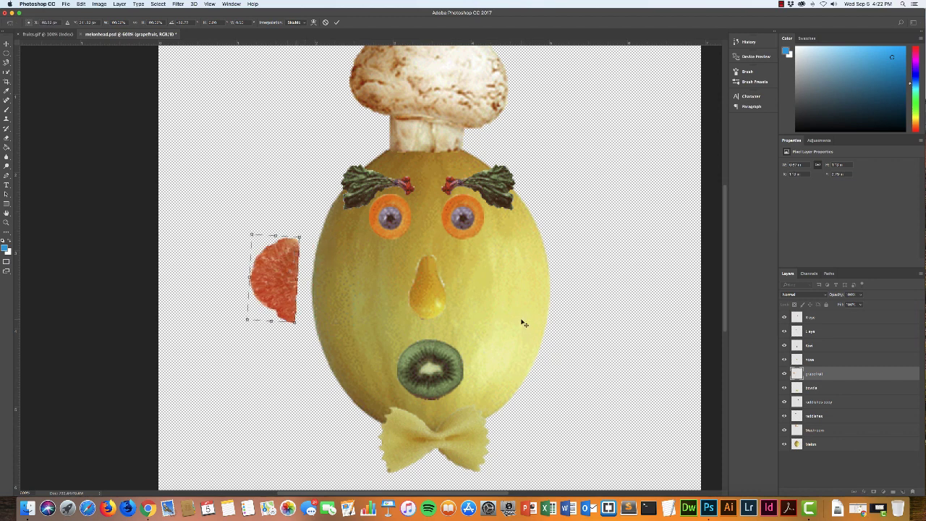
key("Return")
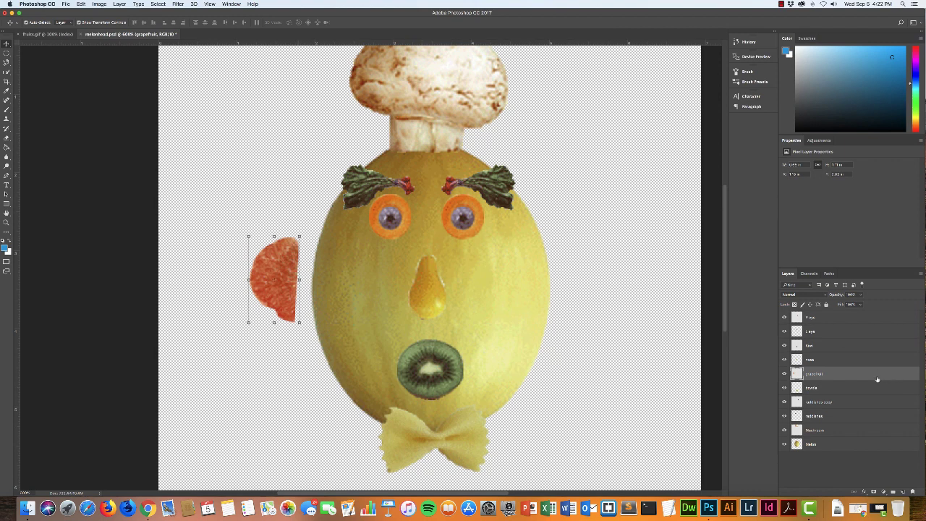
Step: Place the grapefruit layer below the Melon layer and tuck the ear behind the melon's left edge, fine-tuning its rotation
left_click_drag(835, 373, 826, 444)
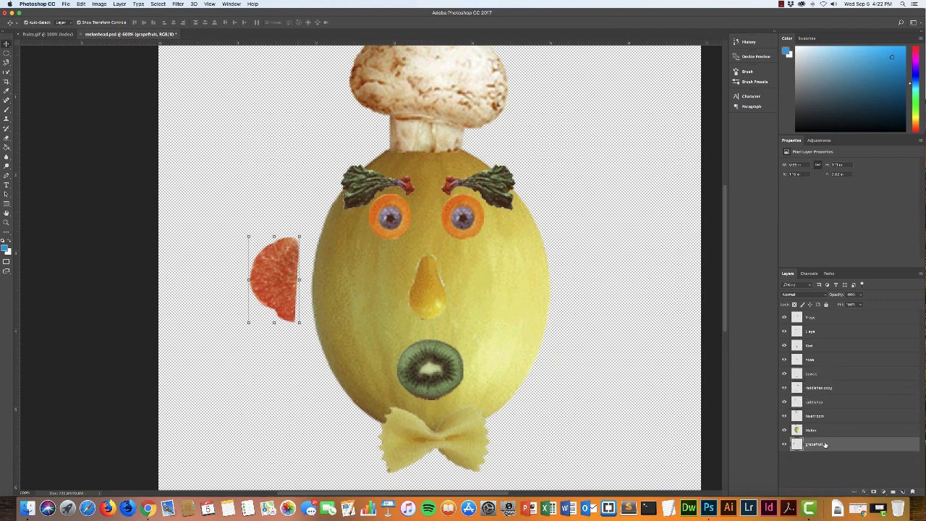
left_click_drag(284, 307, 306, 306)
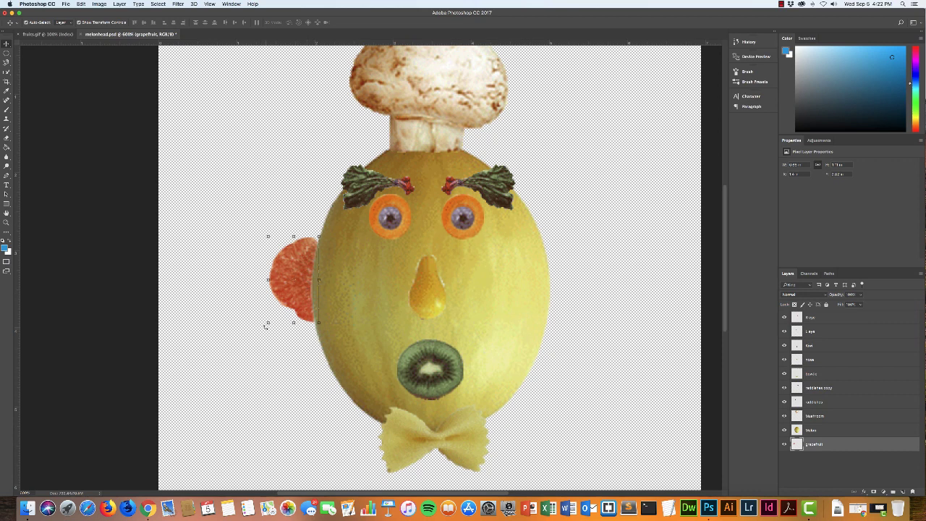
left_click_drag(265, 326, 265, 329)
left_click_drag(297, 289, 294, 292)
left_click_drag(263, 335, 262, 334)
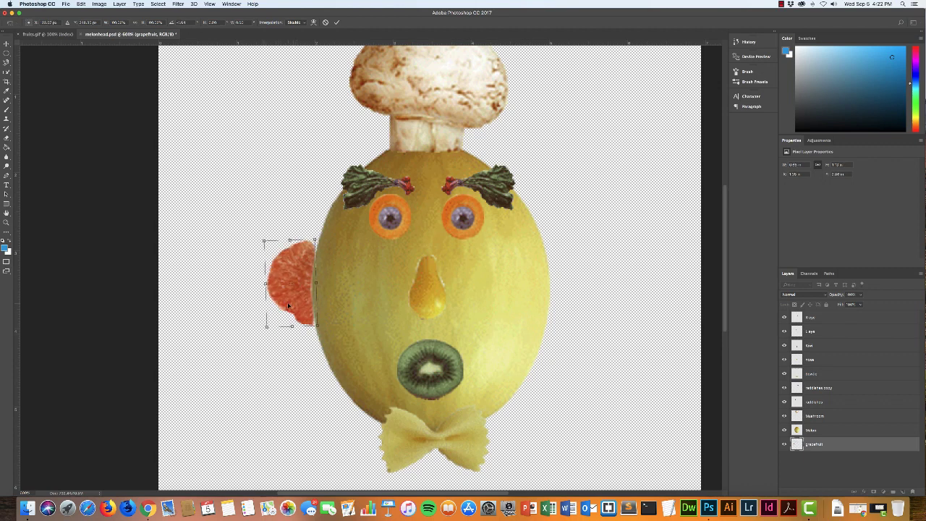
left_click_drag(288, 305, 291, 302)
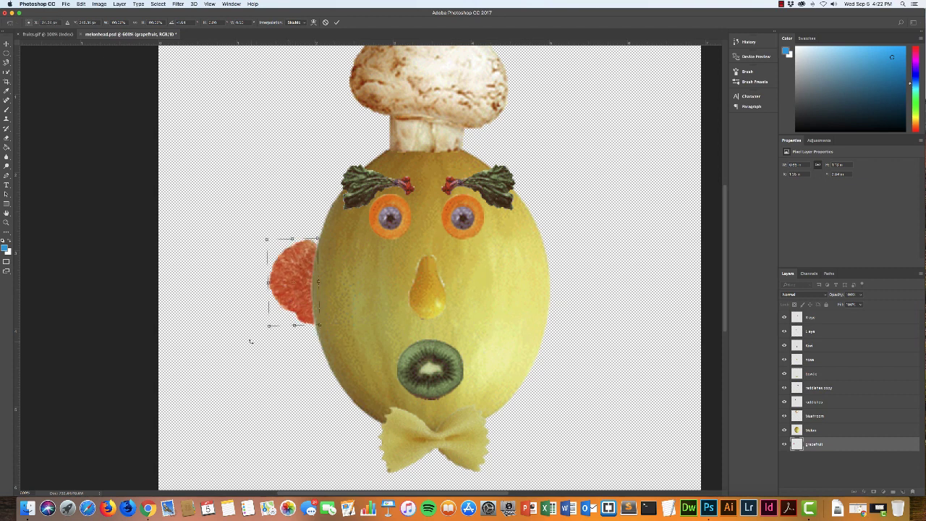
key("Return")
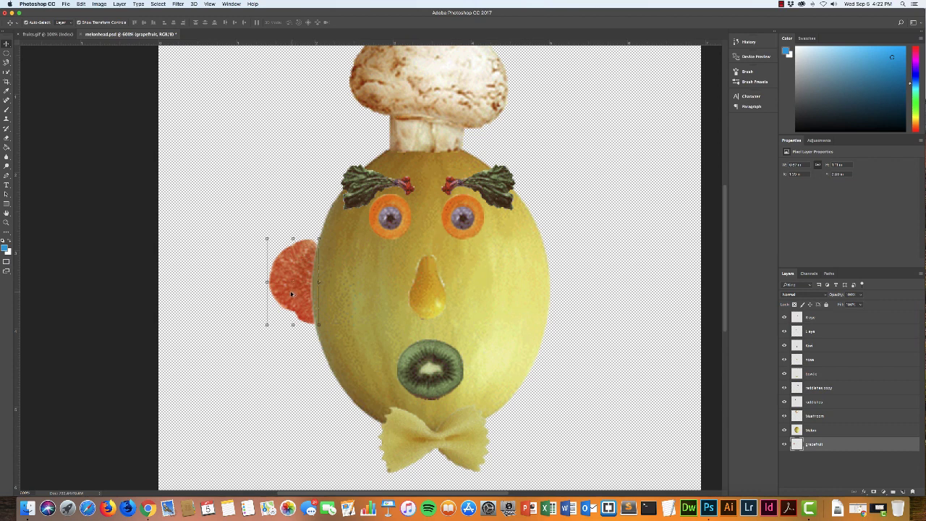
Step: Duplicate the grapefruit ear, flip the copy horizontally and tuck it behind the melon's right edge
left_click_drag(289, 292, 578, 294)
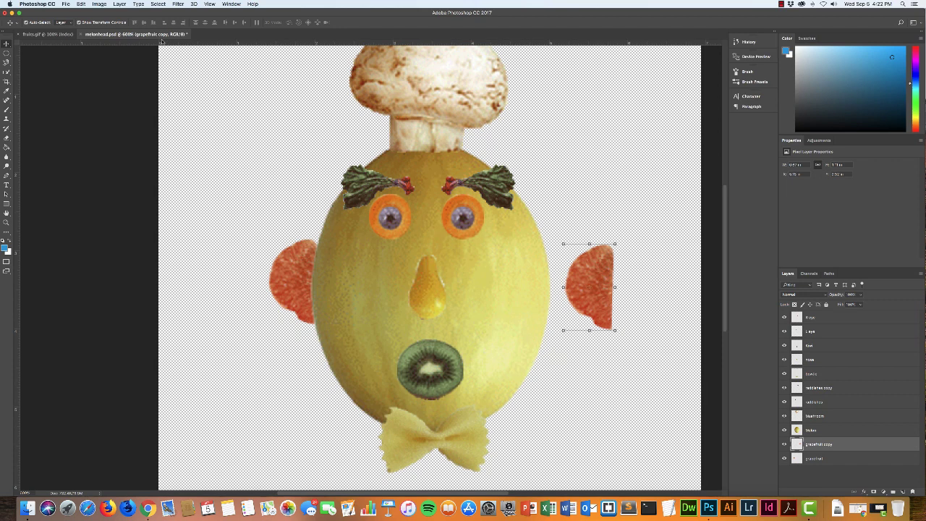
left_click(80, 4)
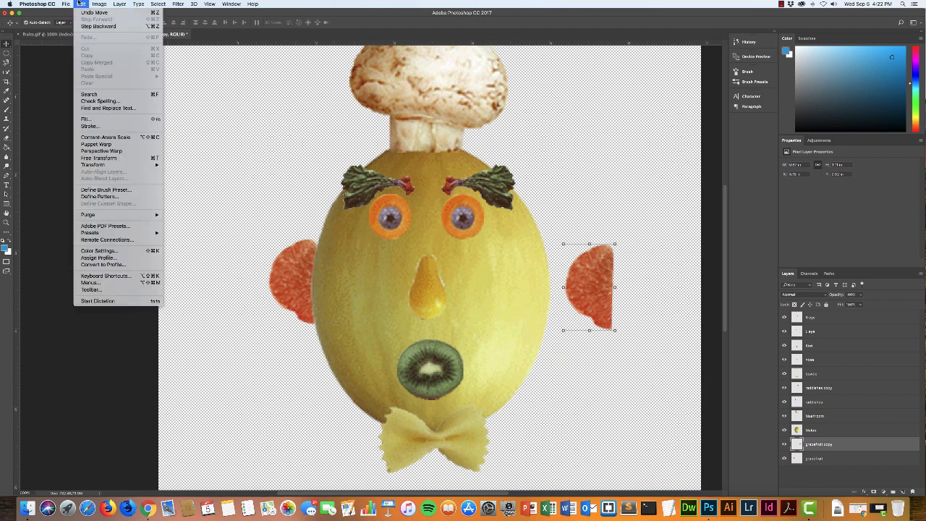
mouse_move(92, 166)
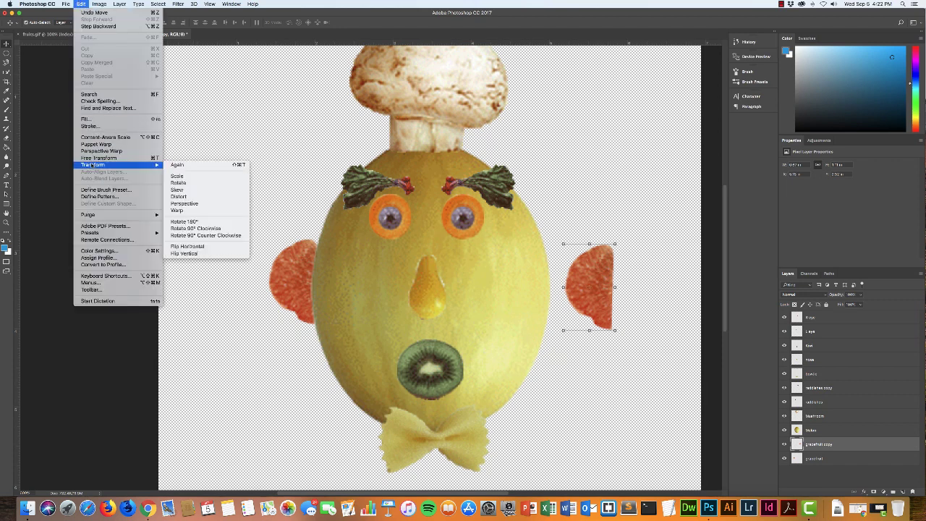
left_click(189, 247)
left_click_drag(595, 309, 571, 310)
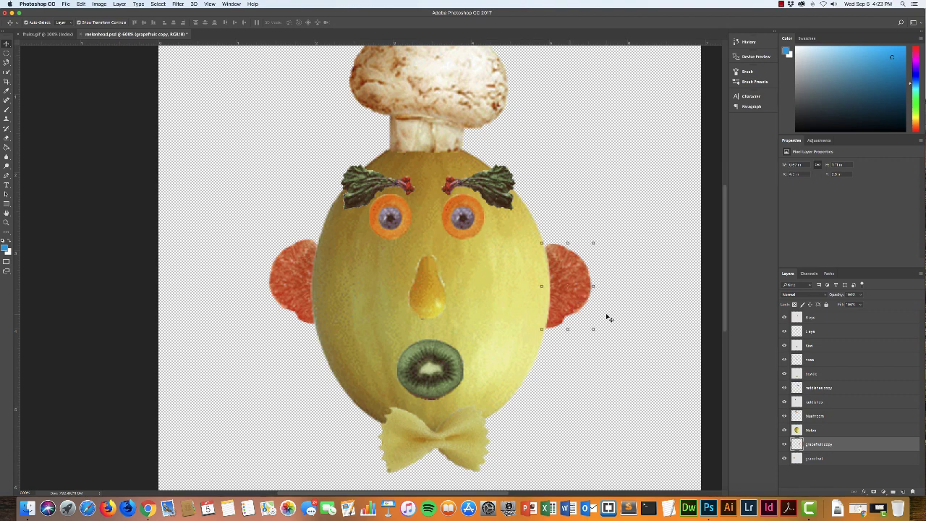
Step: Erase the white fringe around the pear's edges on the nose layer with the Eraser reduced to a small brush
key("super+minus")
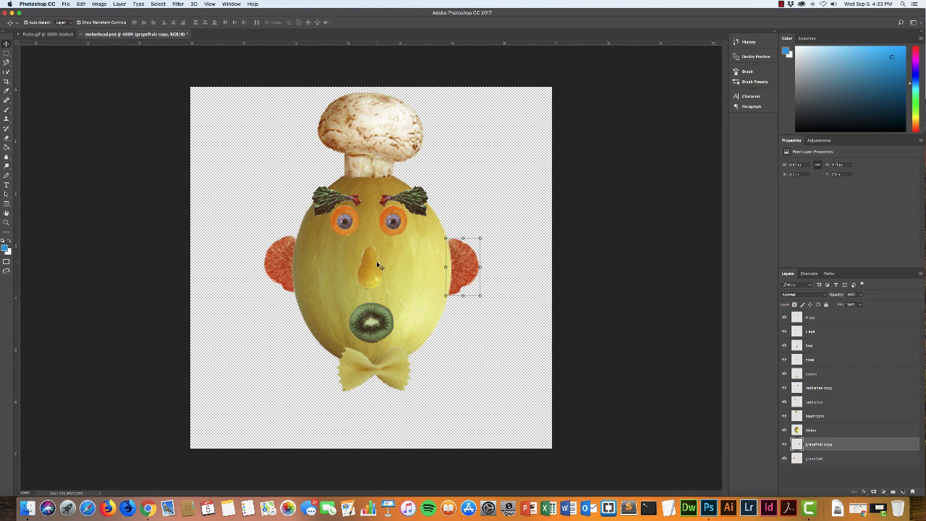
left_click(829, 364)
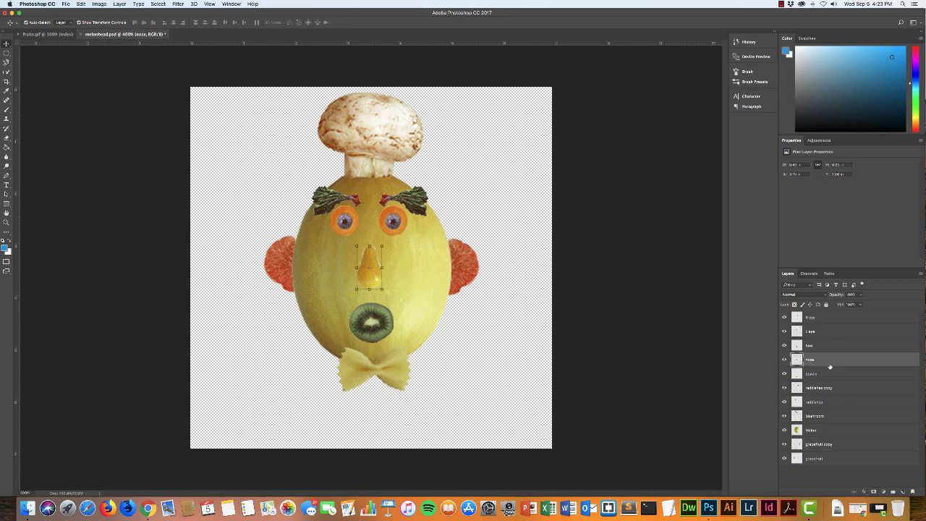
key("super+equal")
key("super+equal")
key("super+equal")
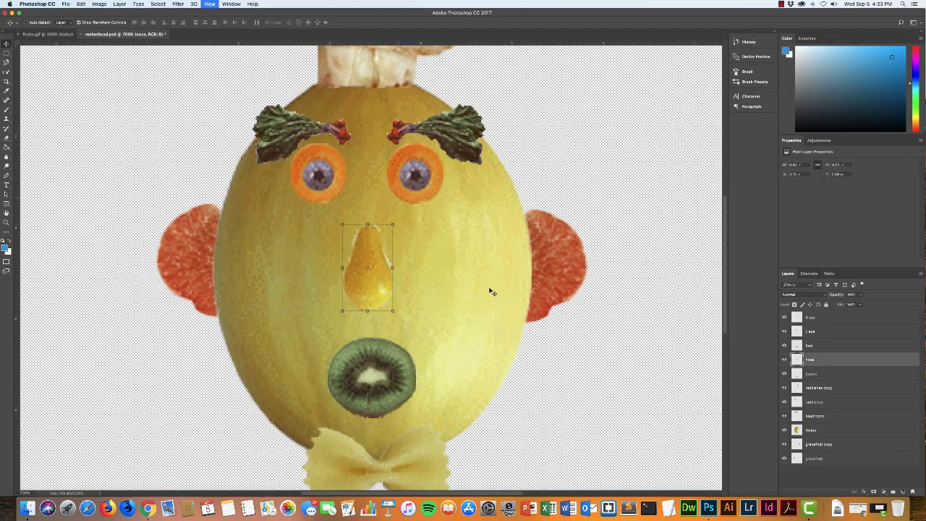
key("super+equal")
key("super+equal")
key("super+equal")
key("super+equal")
key("super+equal")
scroll(499, 287, "up", 1)
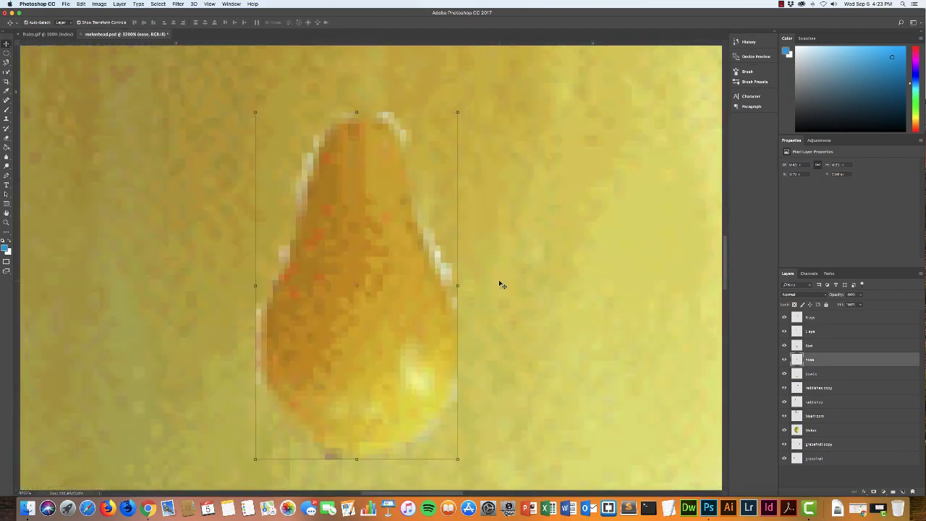
scroll(499, 285, "up", 1)
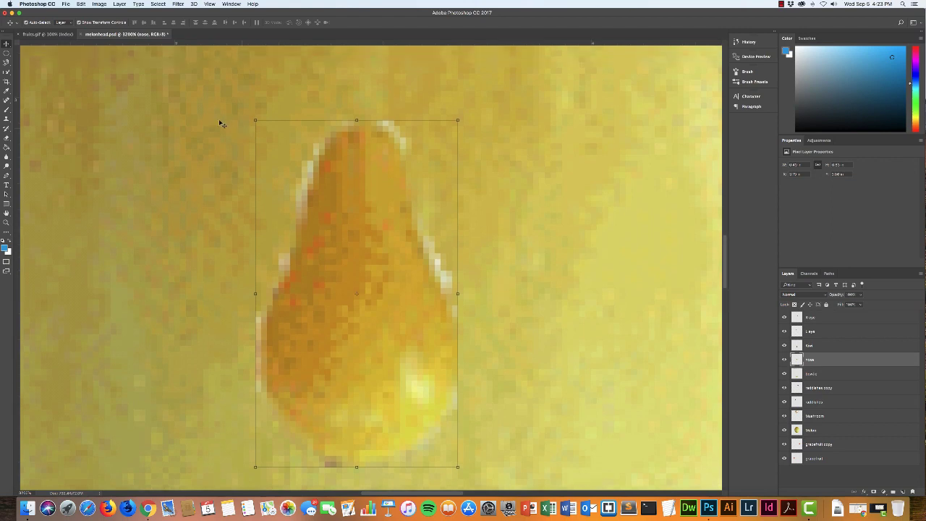
left_click(7, 139)
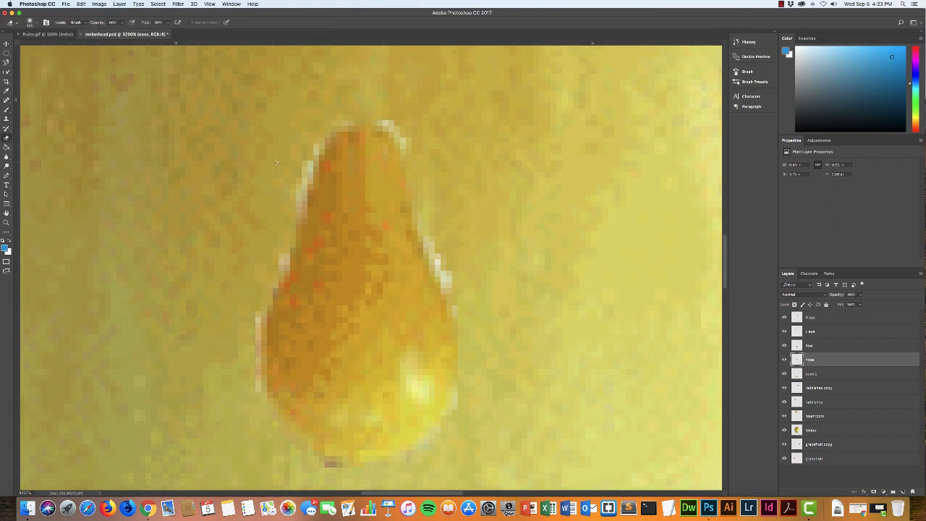
left_click(36, 23)
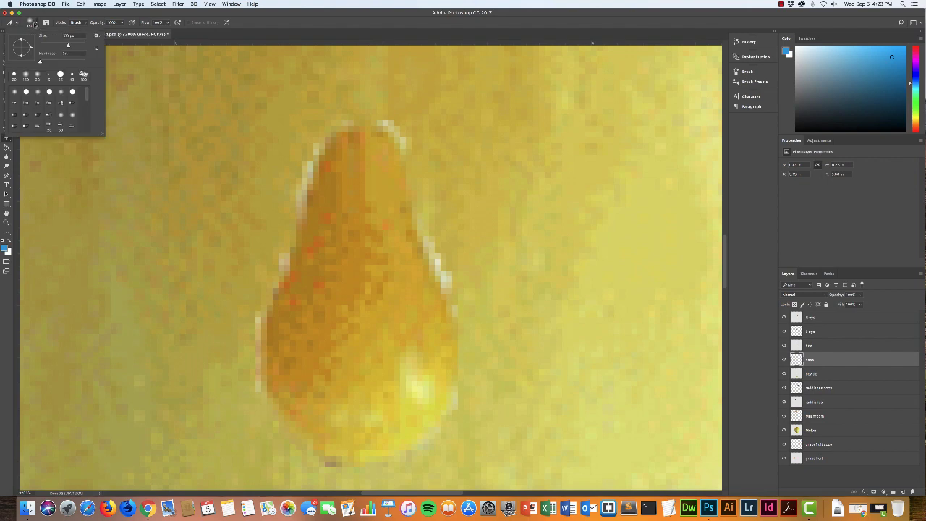
left_click_drag(68, 46, 51, 46)
left_click_drag(52, 47, 42, 46)
mouse_move(471, 269)
left_mouse_down()
mouse_move(450, 238)
mouse_move(475, 286)
left_mouse_up()
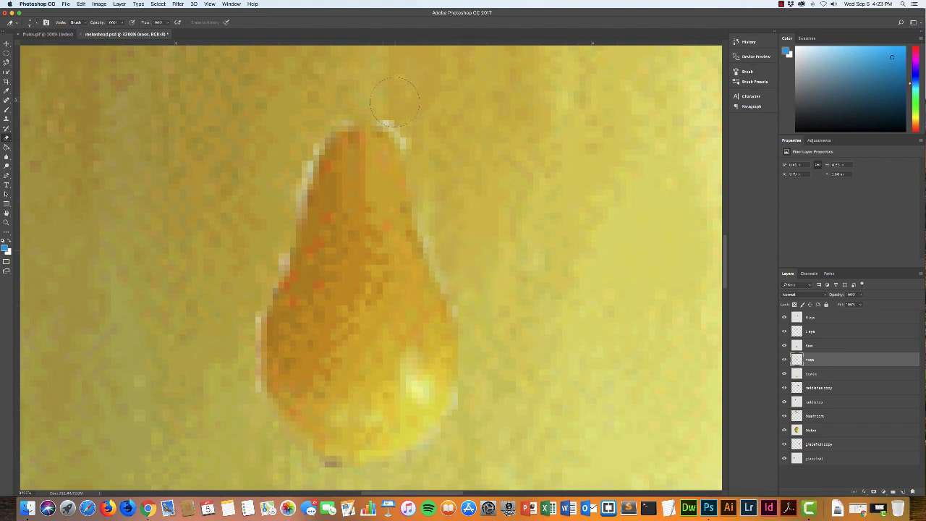
left_click_drag(395, 102, 424, 130)
left_click(260, 254)
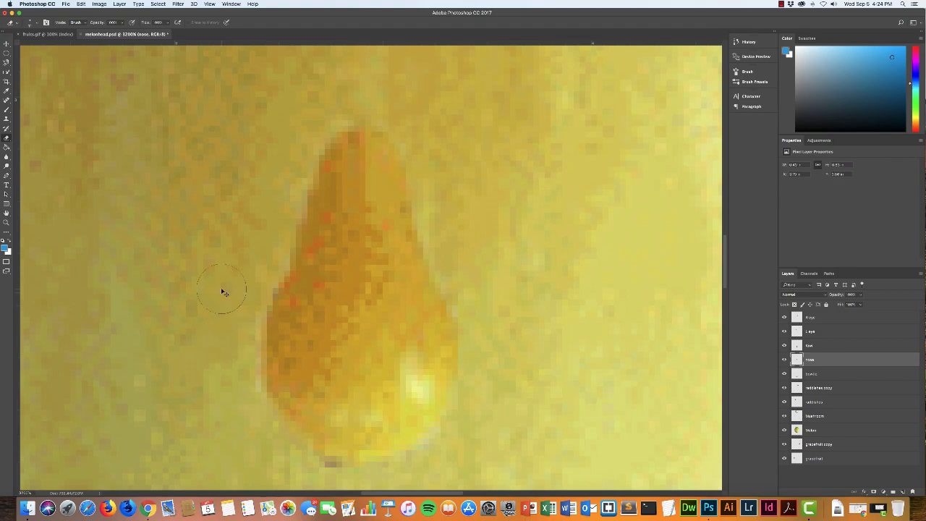
Step: Crop the empty canvas beside and below the melon head so it fits closely around the figure, and save the document
key("super+minus")
key("super+minus")
key("super+minus")
key("super+minus")
key("super+minus")
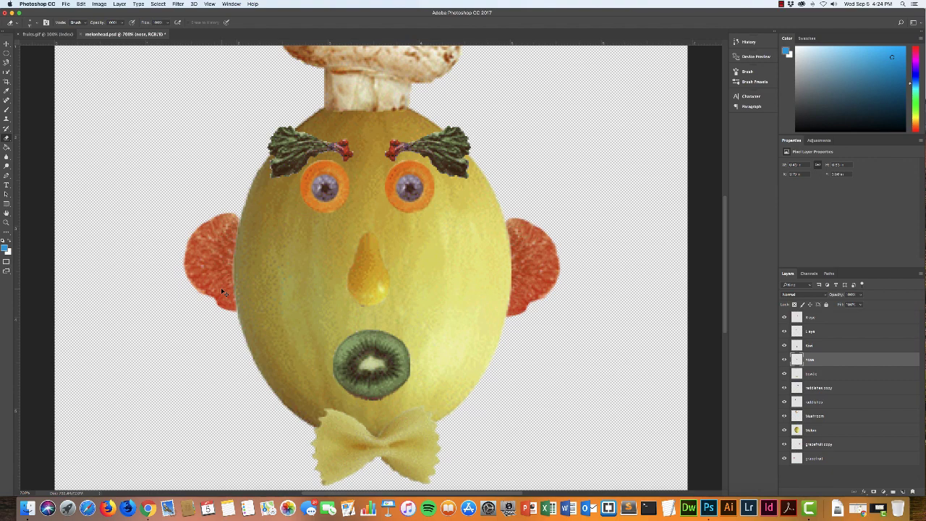
key("super+minus")
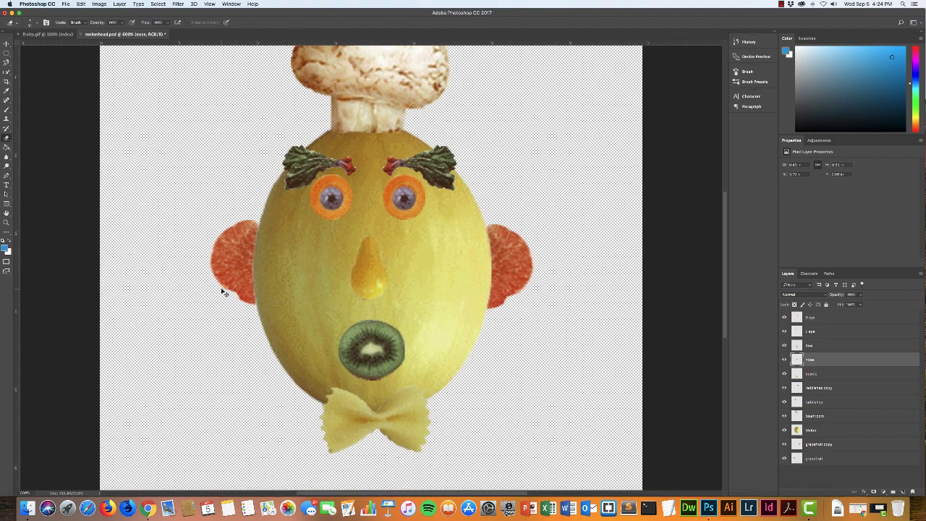
key("super+1")
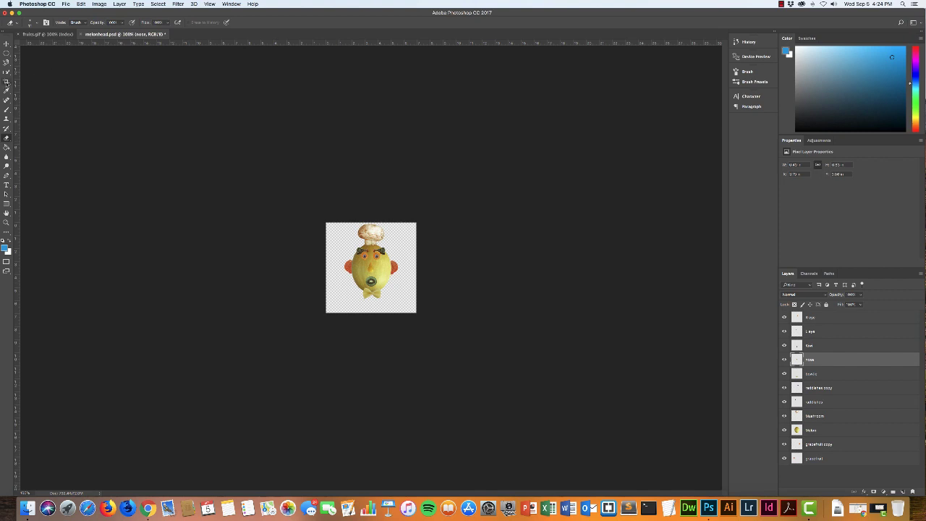
left_click(7, 83)
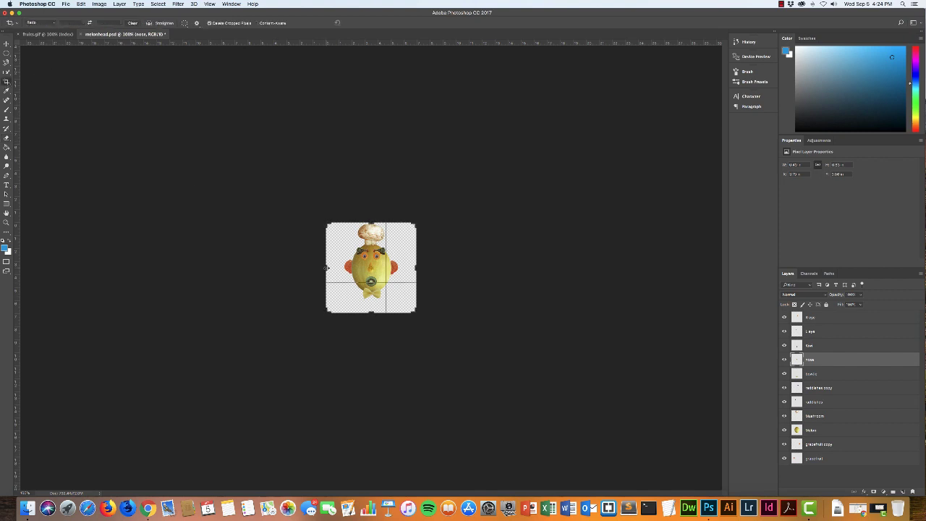
left_click_drag(326, 268, 339, 267)
left_click_drag(415, 268, 403, 268)
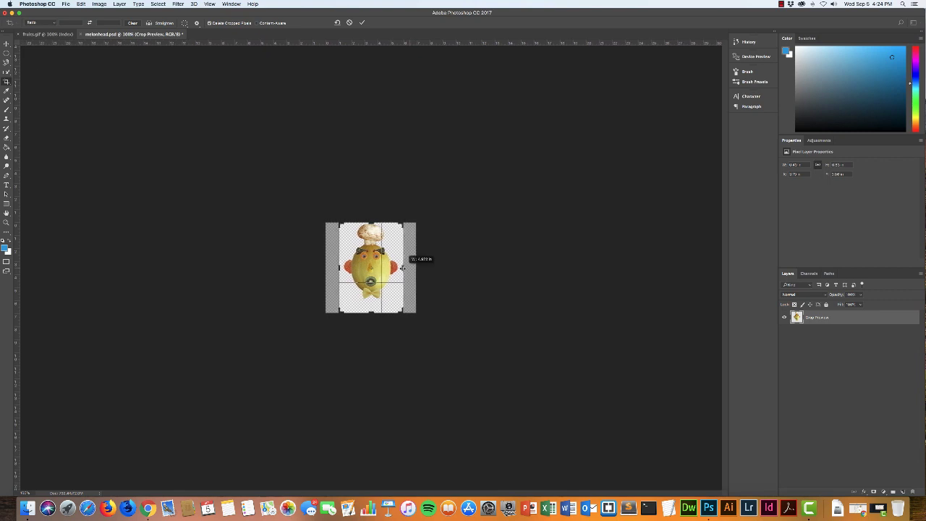
left_click_drag(370, 313, 376, 309)
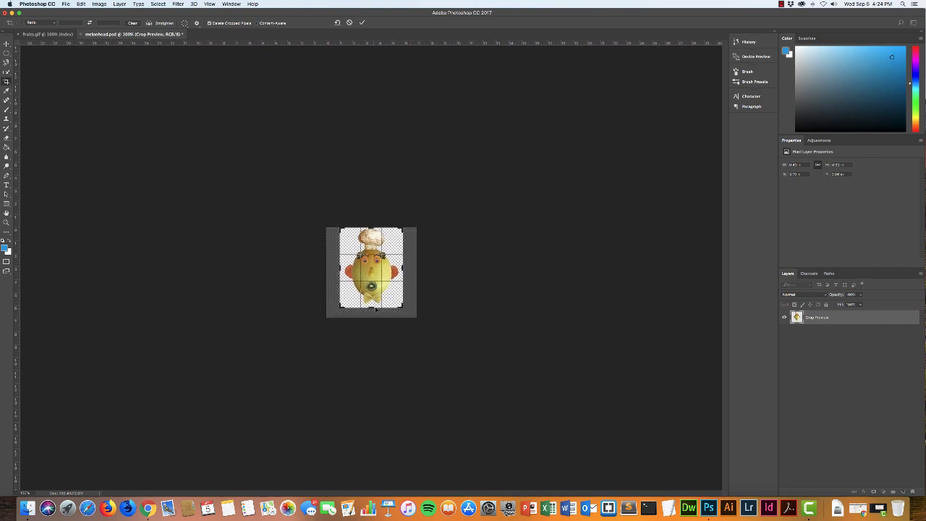
key("Return")
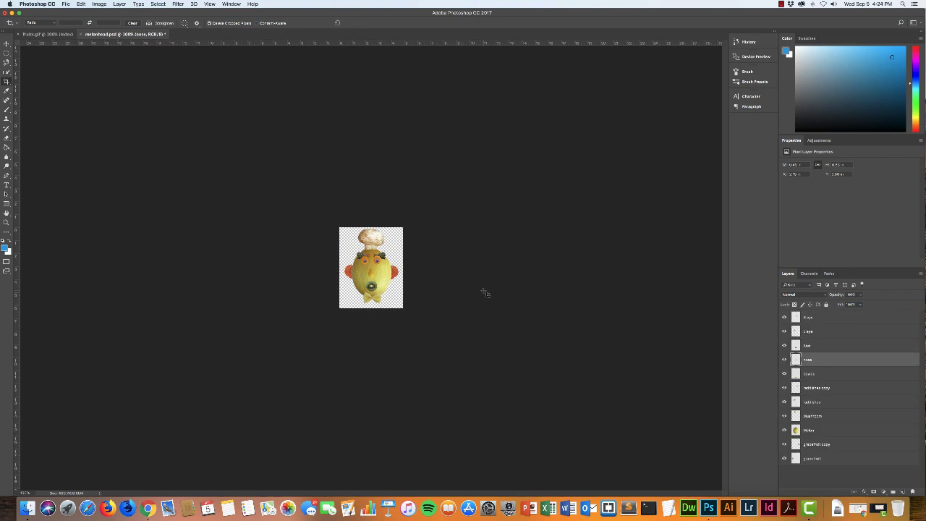
key("super+s")
Step: Save the image as a JPEG in the melonhead folder with the quality raised to the maximum
left_click(65, 3)
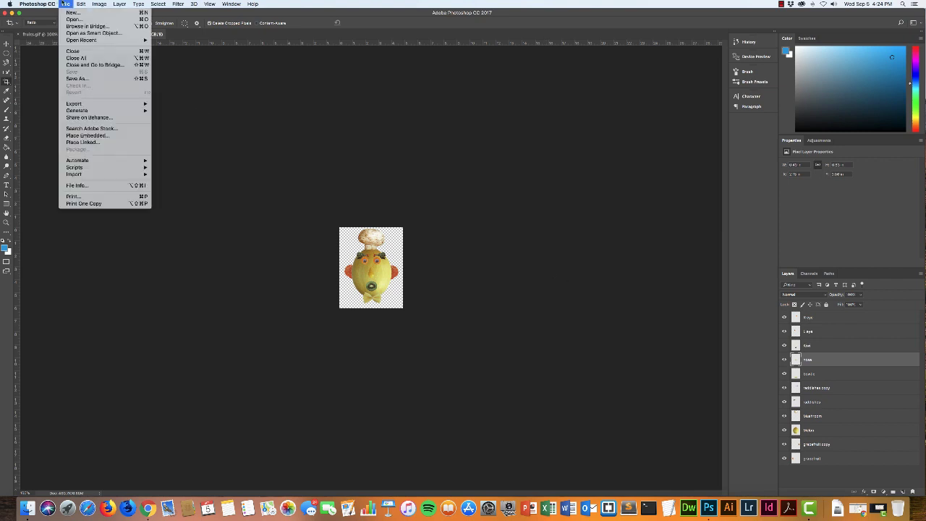
left_click(77, 78)
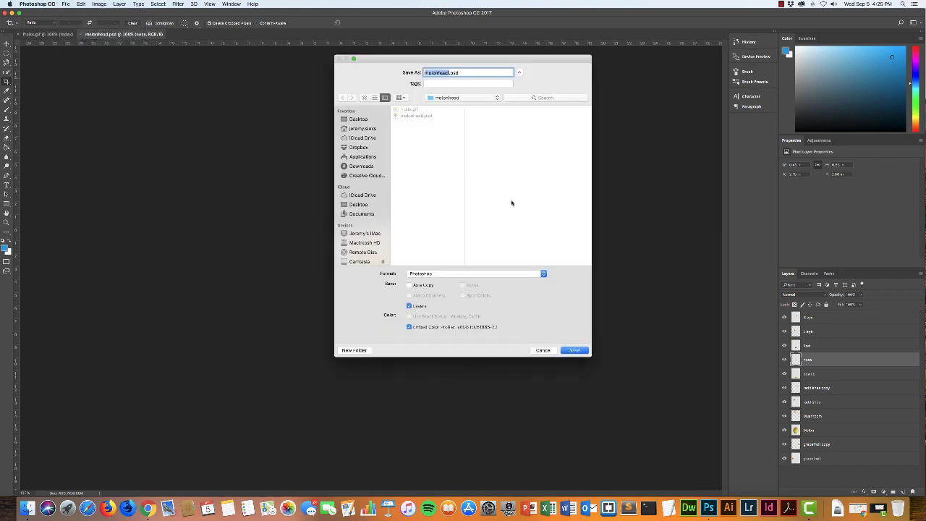
left_click(424, 275)
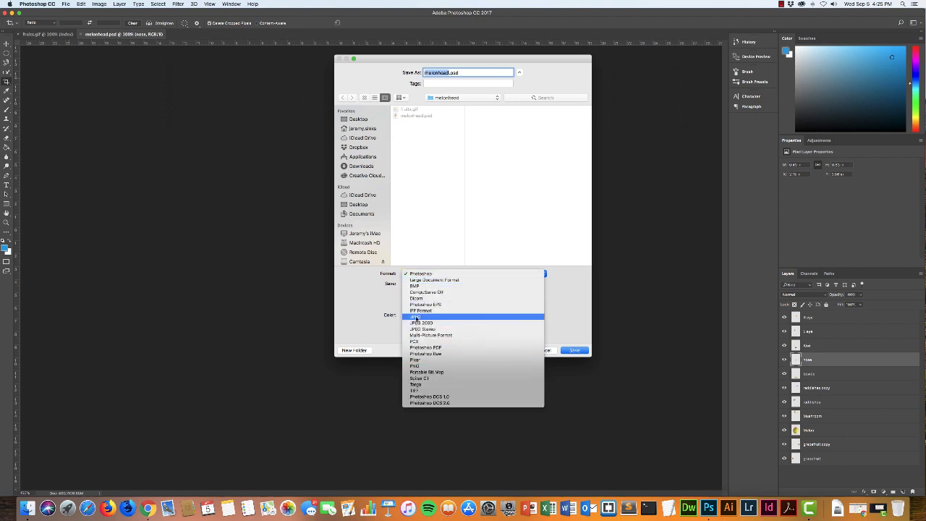
left_click(416, 319)
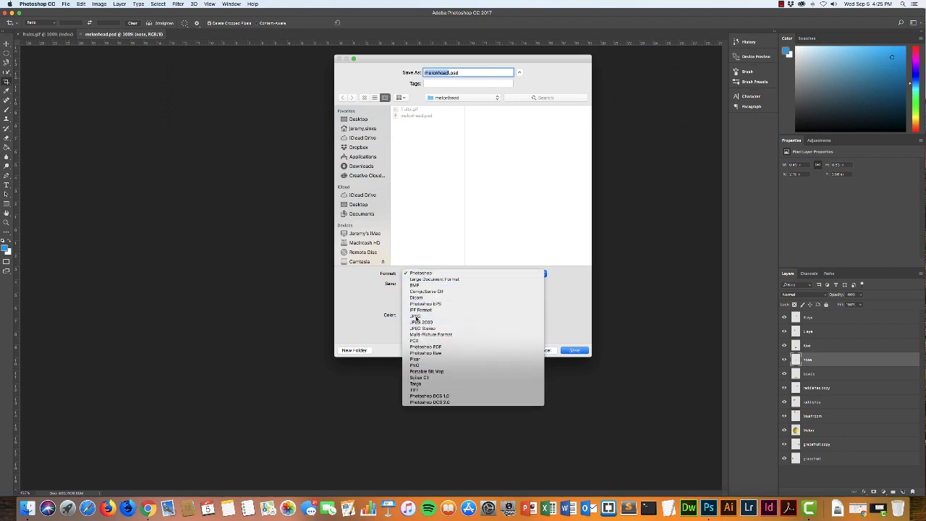
left_click(585, 351)
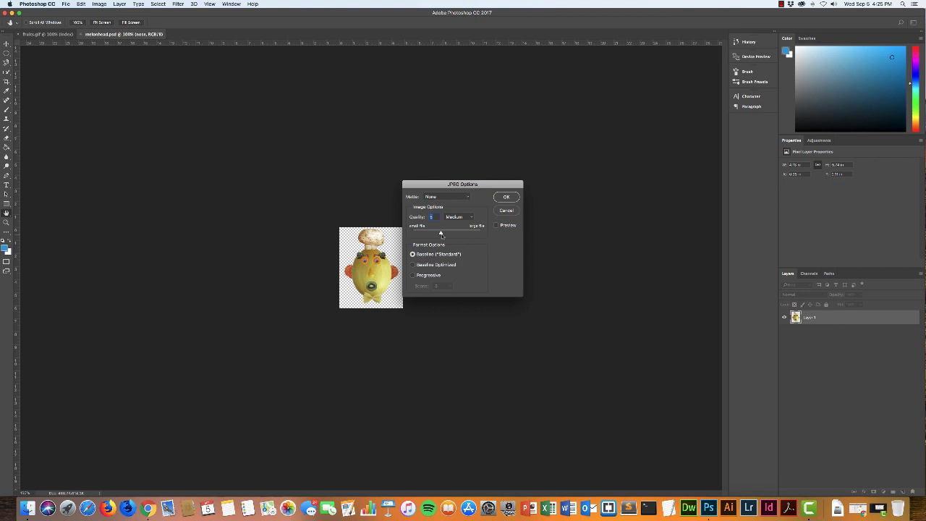
left_click_drag(441, 233, 481, 233)
left_click(507, 197)
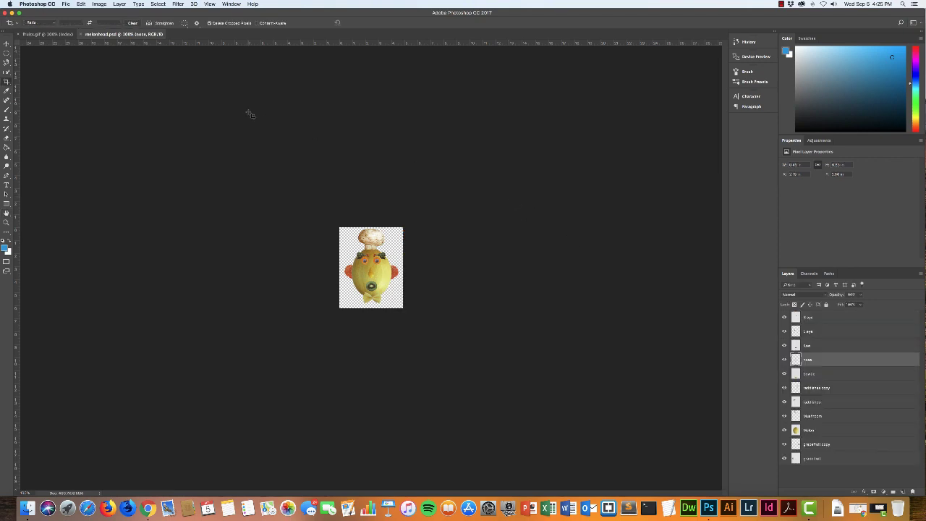
Step: Switch to the desktop, open the melonhead folder and open melonhead.jpg in Preview
left_click(12, 13)
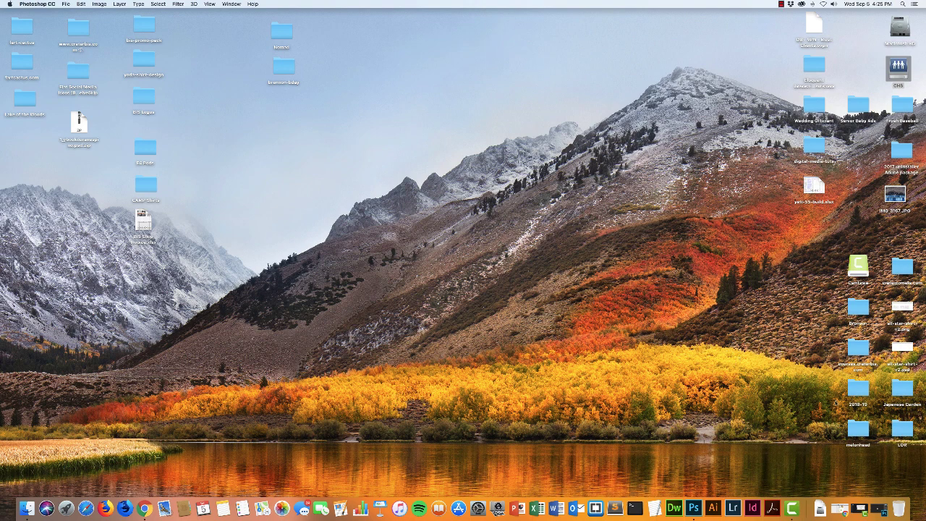
left_click(319, 155)
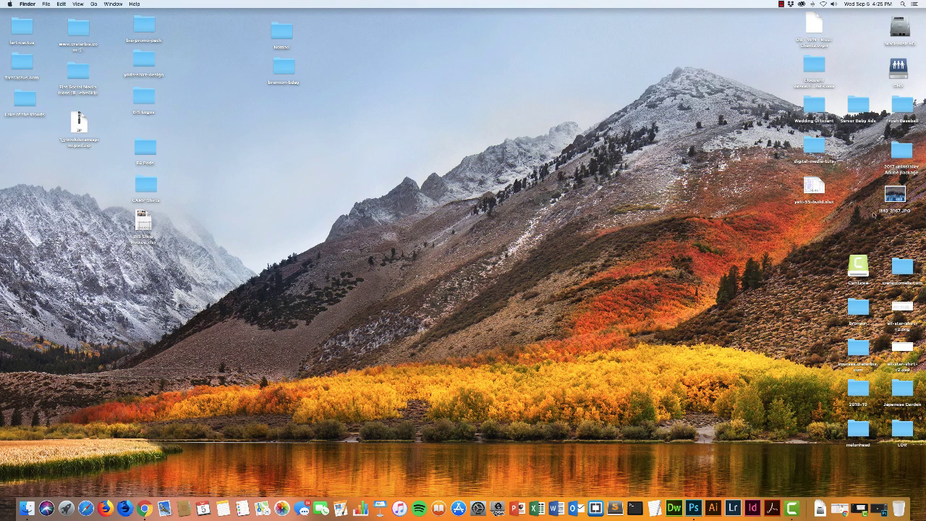
double_click(854, 431)
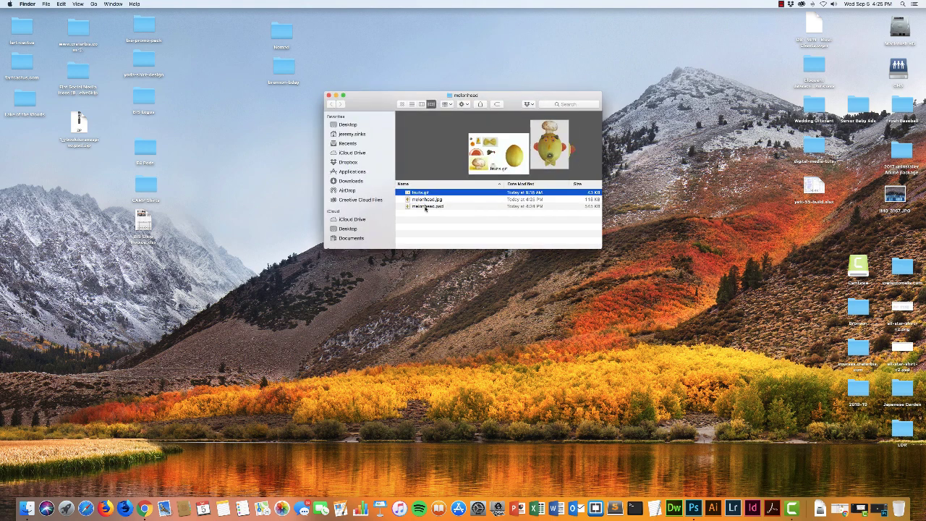
left_click(426, 200)
double_click(426, 200)
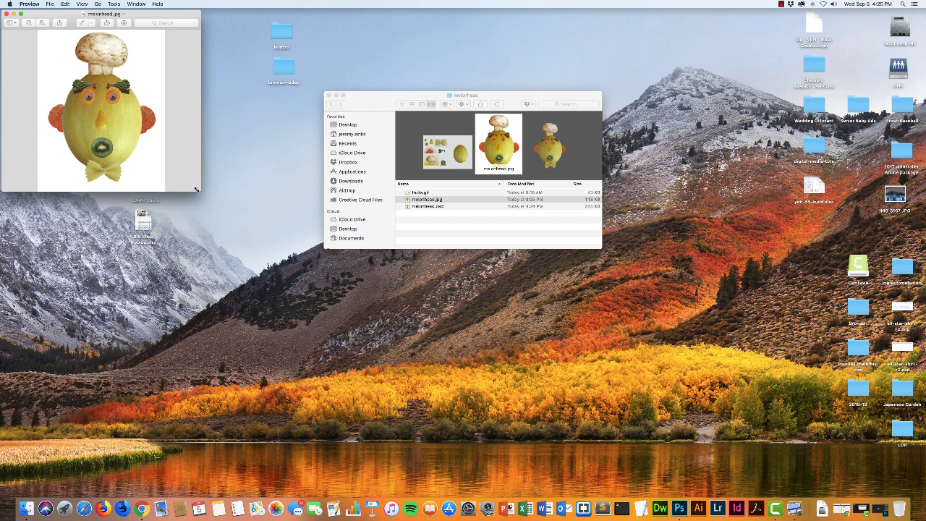
Step: Enlarge and reposition the melonhead.jpg window to inspect the finished picture, and close the image and the melonhead folder
left_click_drag(200, 191, 394, 359)
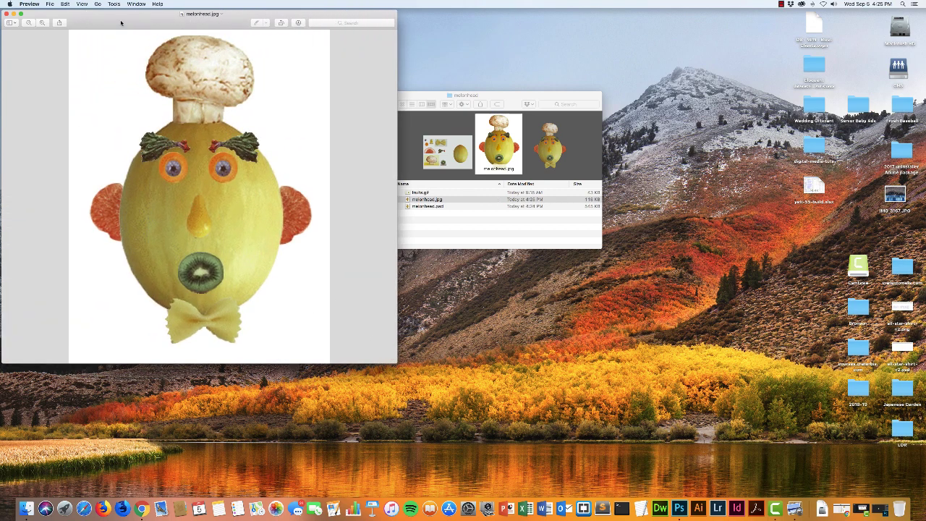
left_click_drag(121, 22, 239, 43)
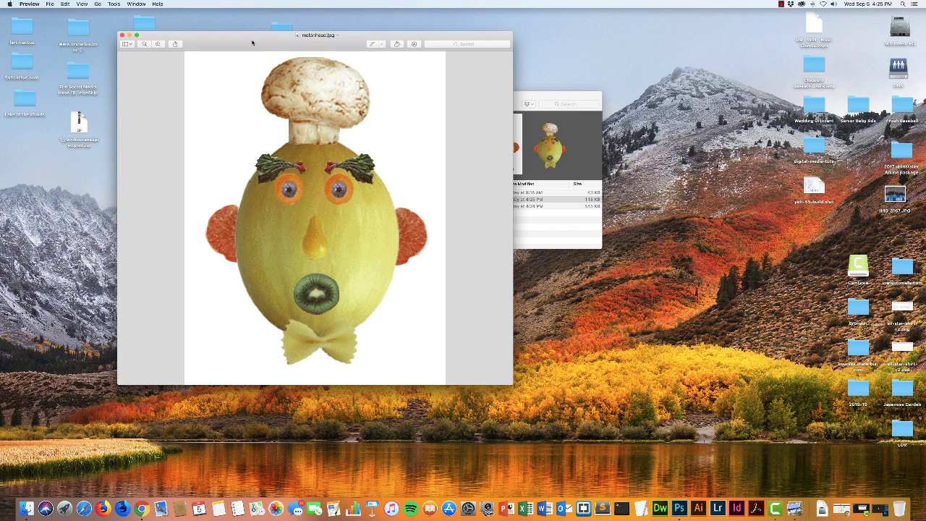
left_click_drag(253, 44, 240, 47)
left_click(110, 38)
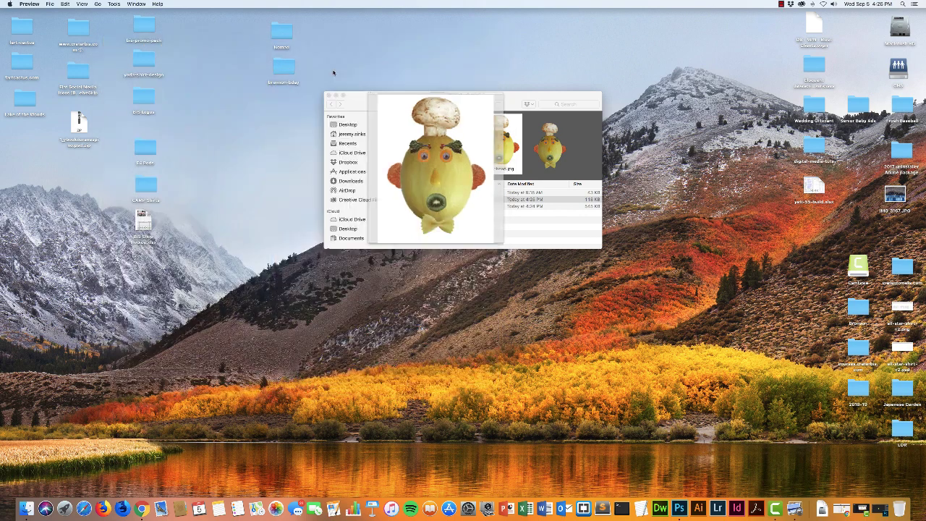
left_click(323, 95)
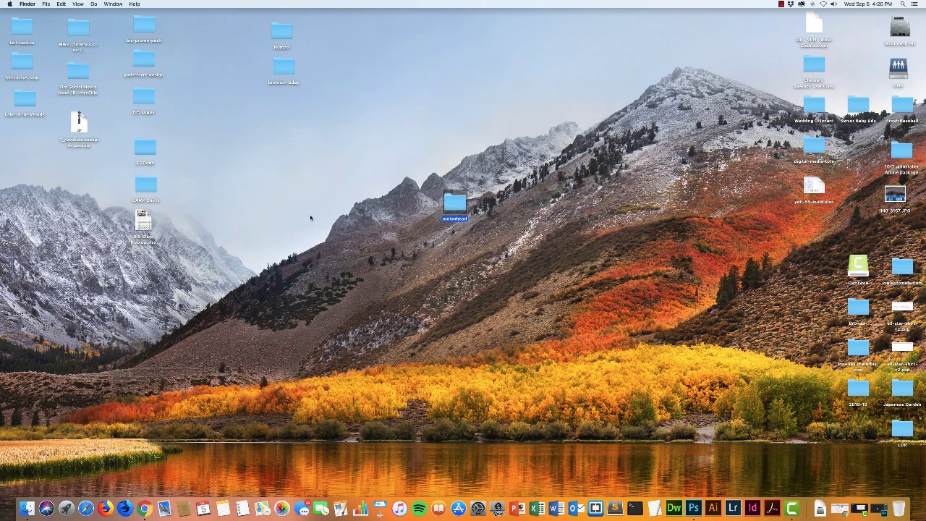